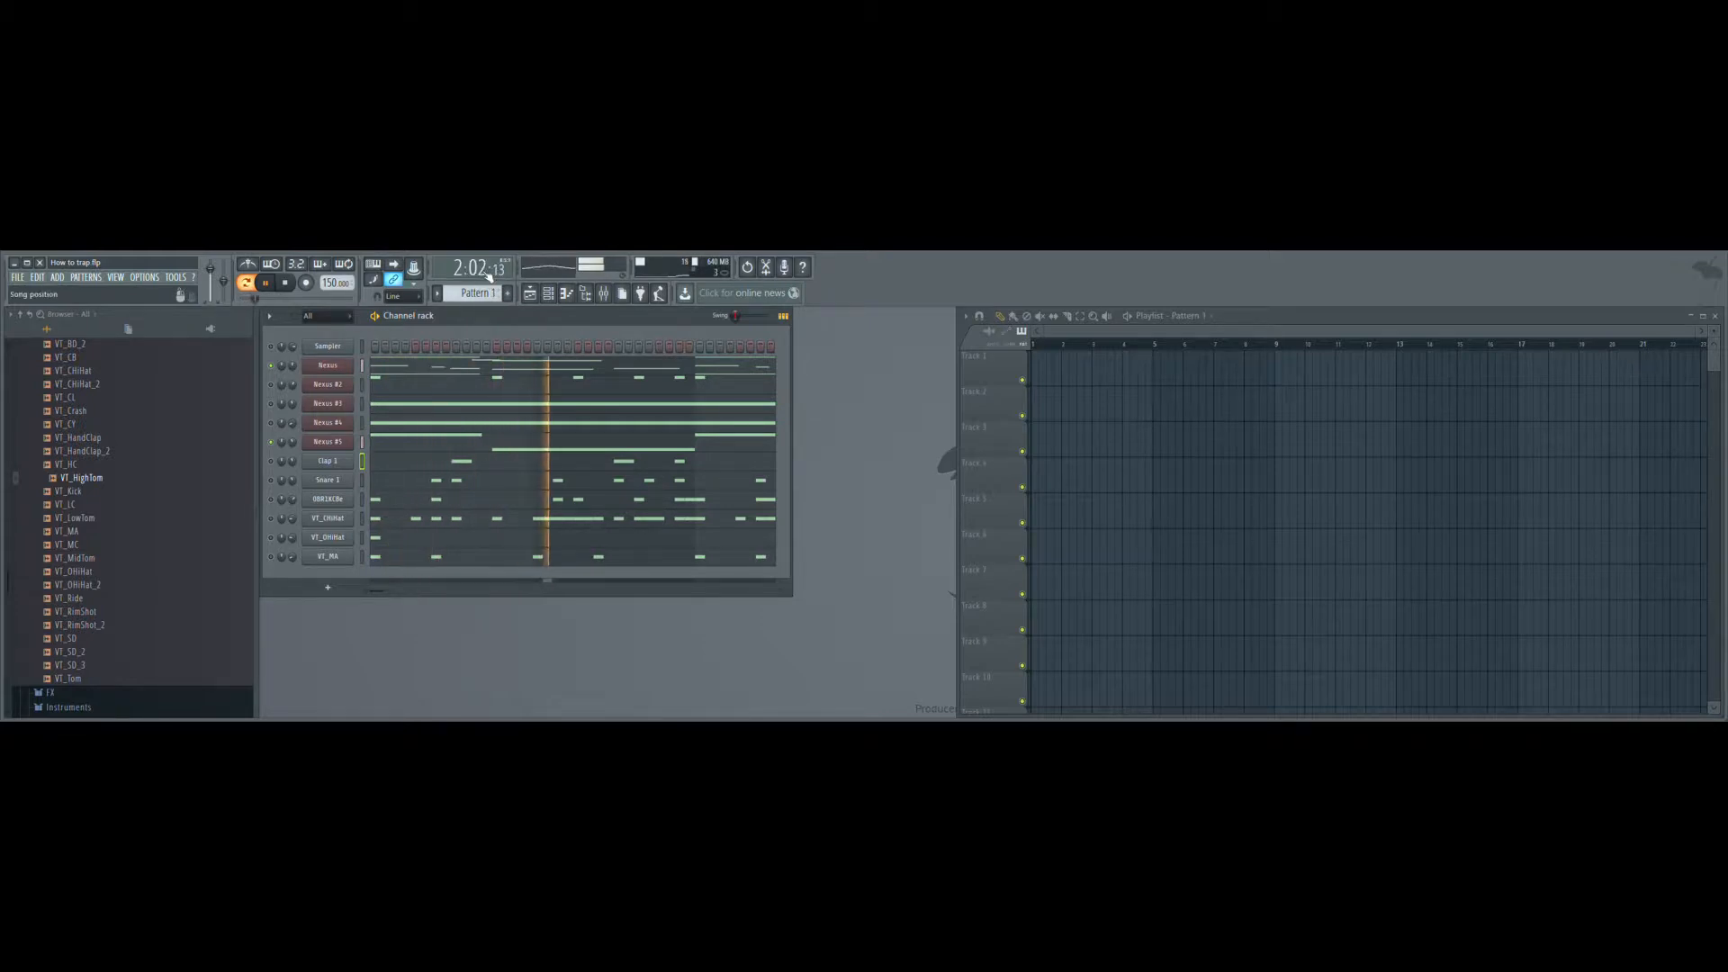
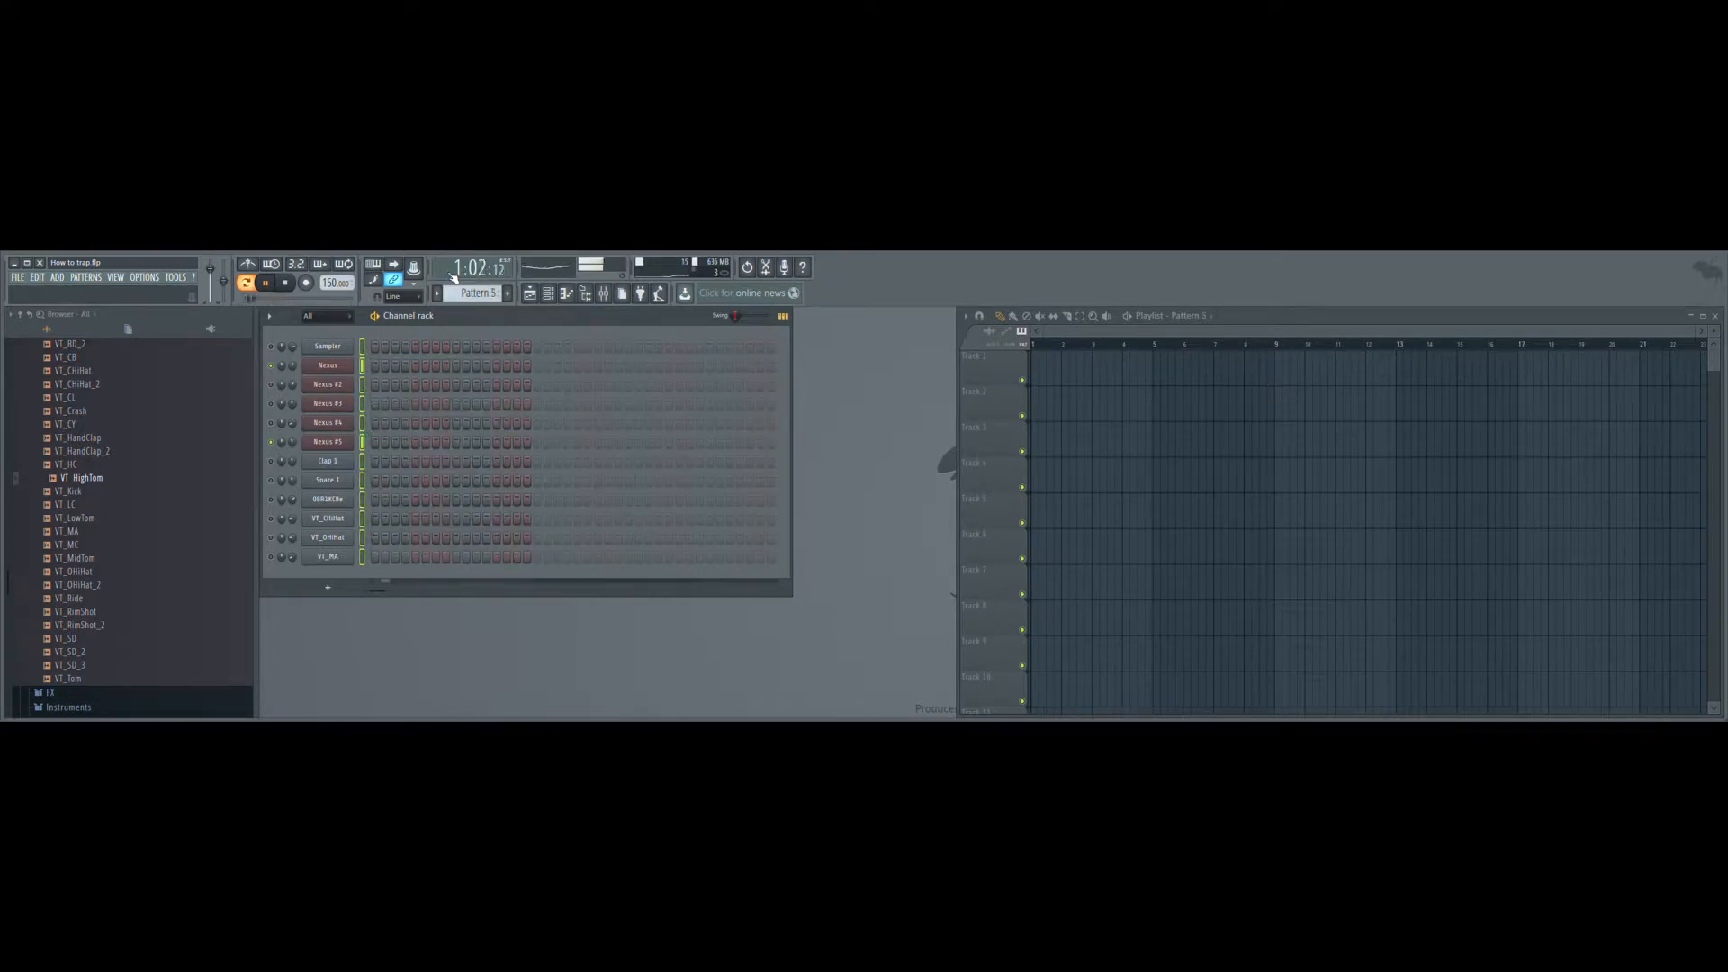
- Reduce Pattern 1 to the first Nexus channel's notes and paste the full set of channel notes into Pattern 2
key(KP_Add)
key(ctrl+v)
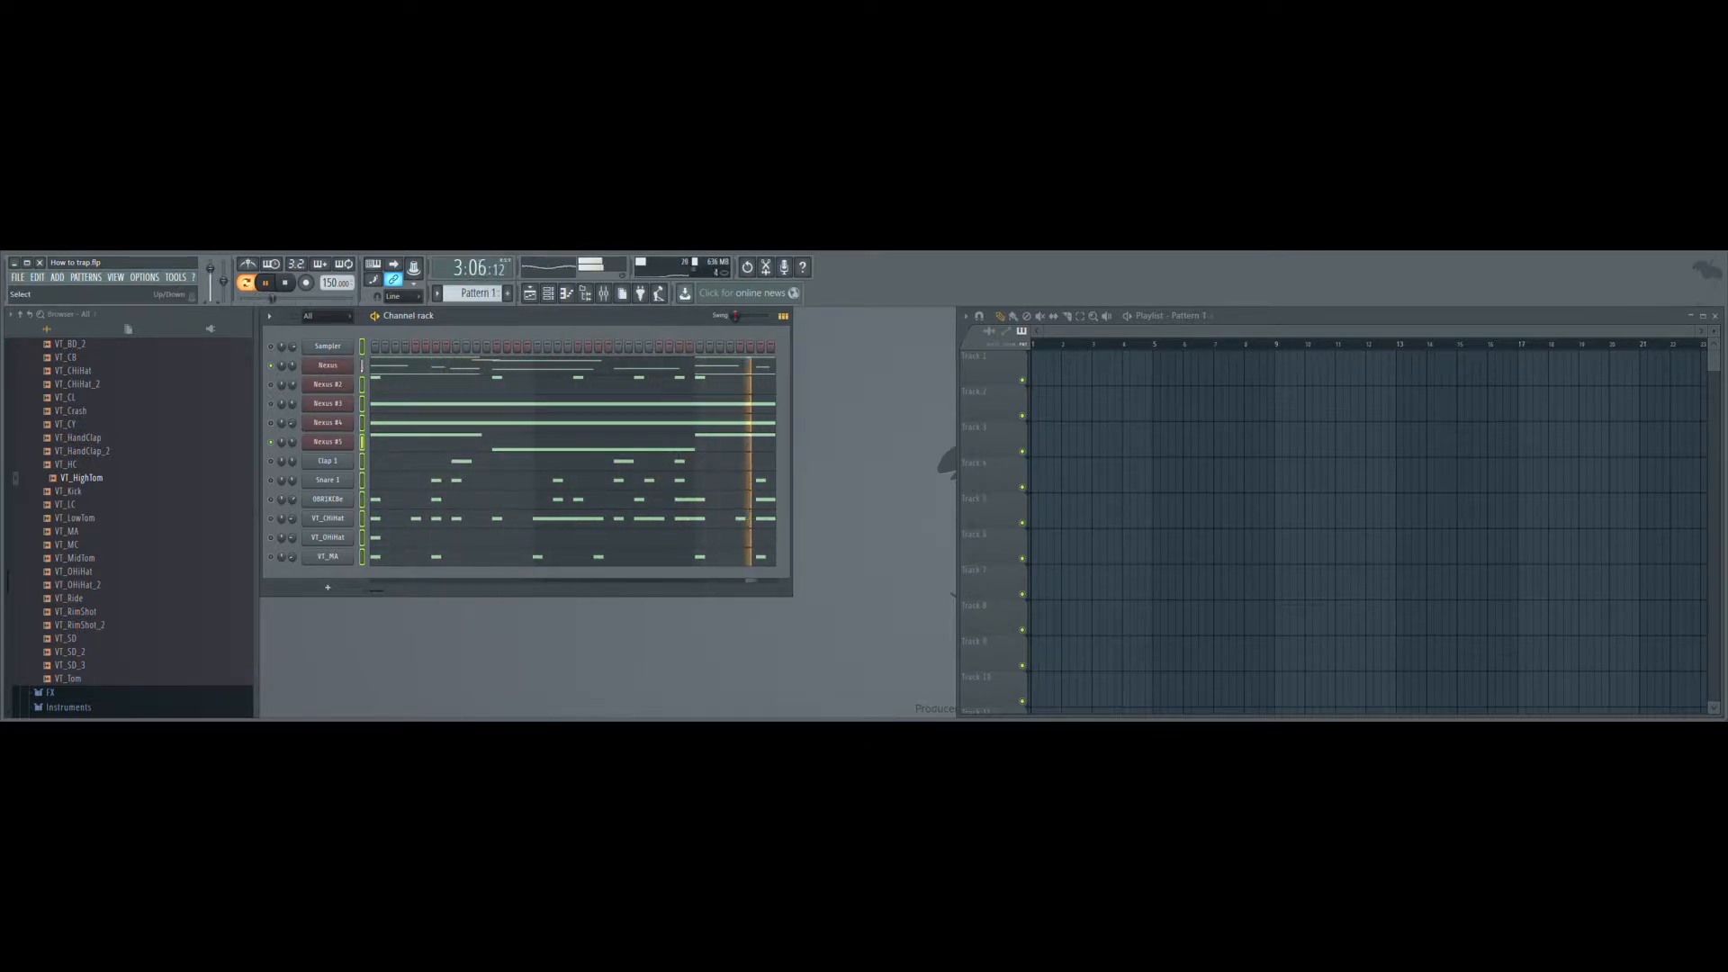
key(ctrl+x)
key(KP_Add)
key(ctrl+v)
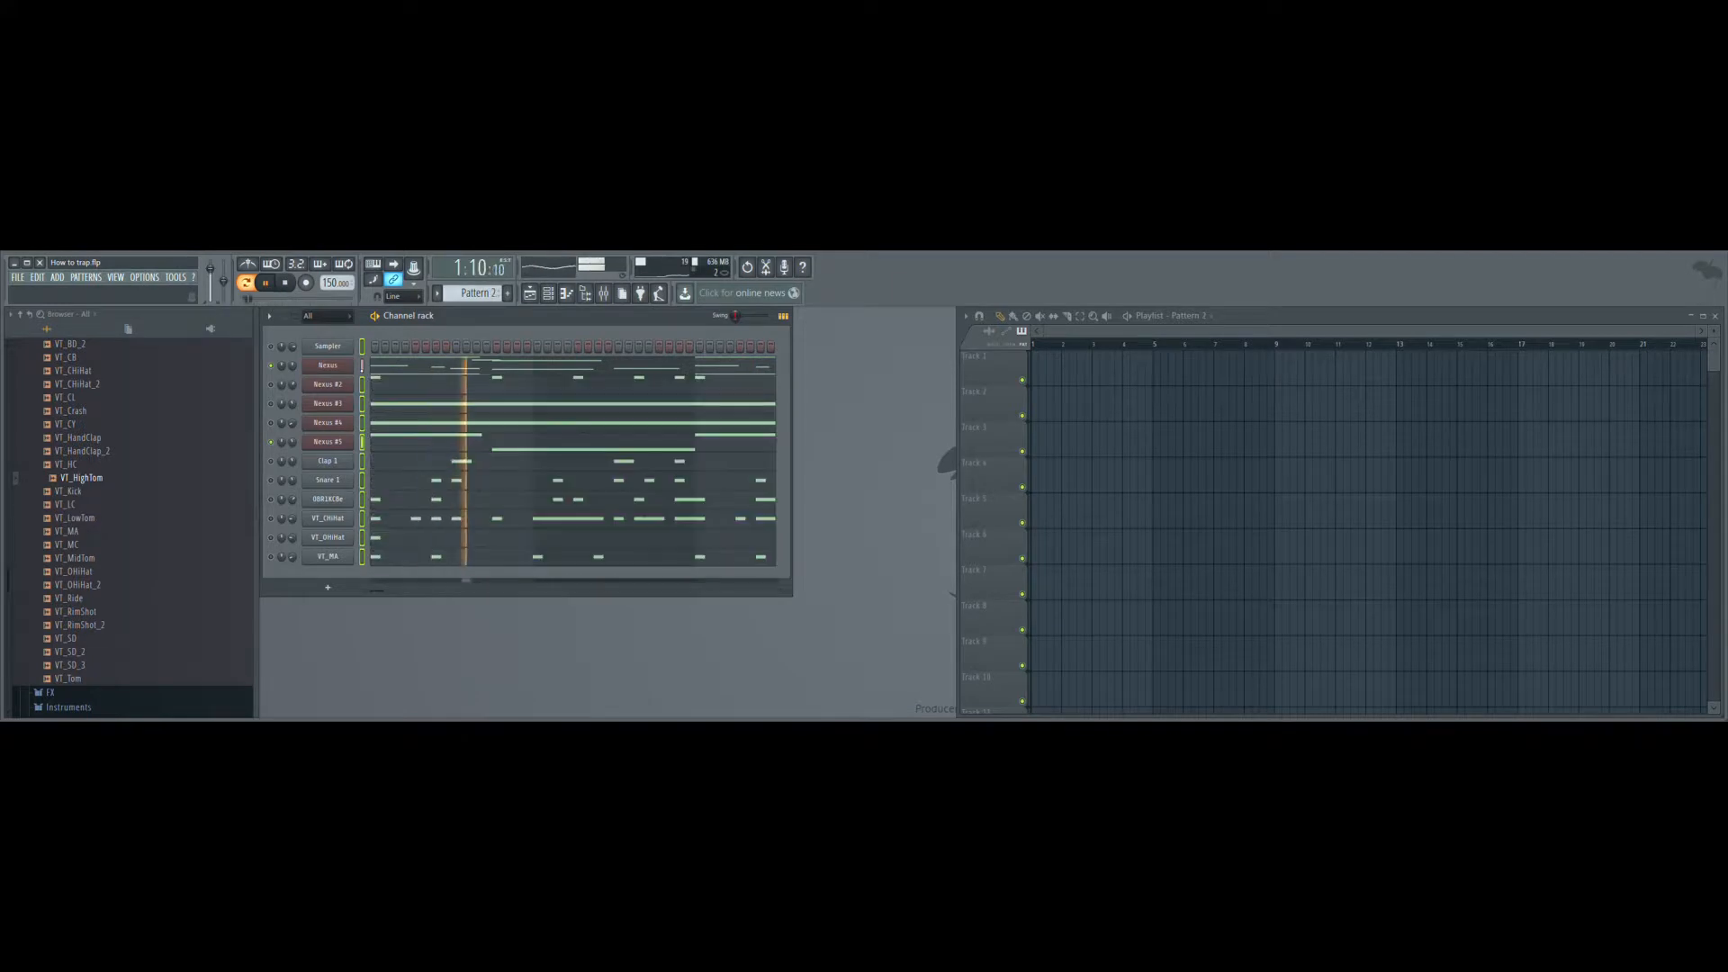
- Cut every channel's notes except Nexus #2 from Pattern 2, and paste the full set into Pattern 3
right_click(362, 367)
right_click(362, 385)
key(ctrl+x)
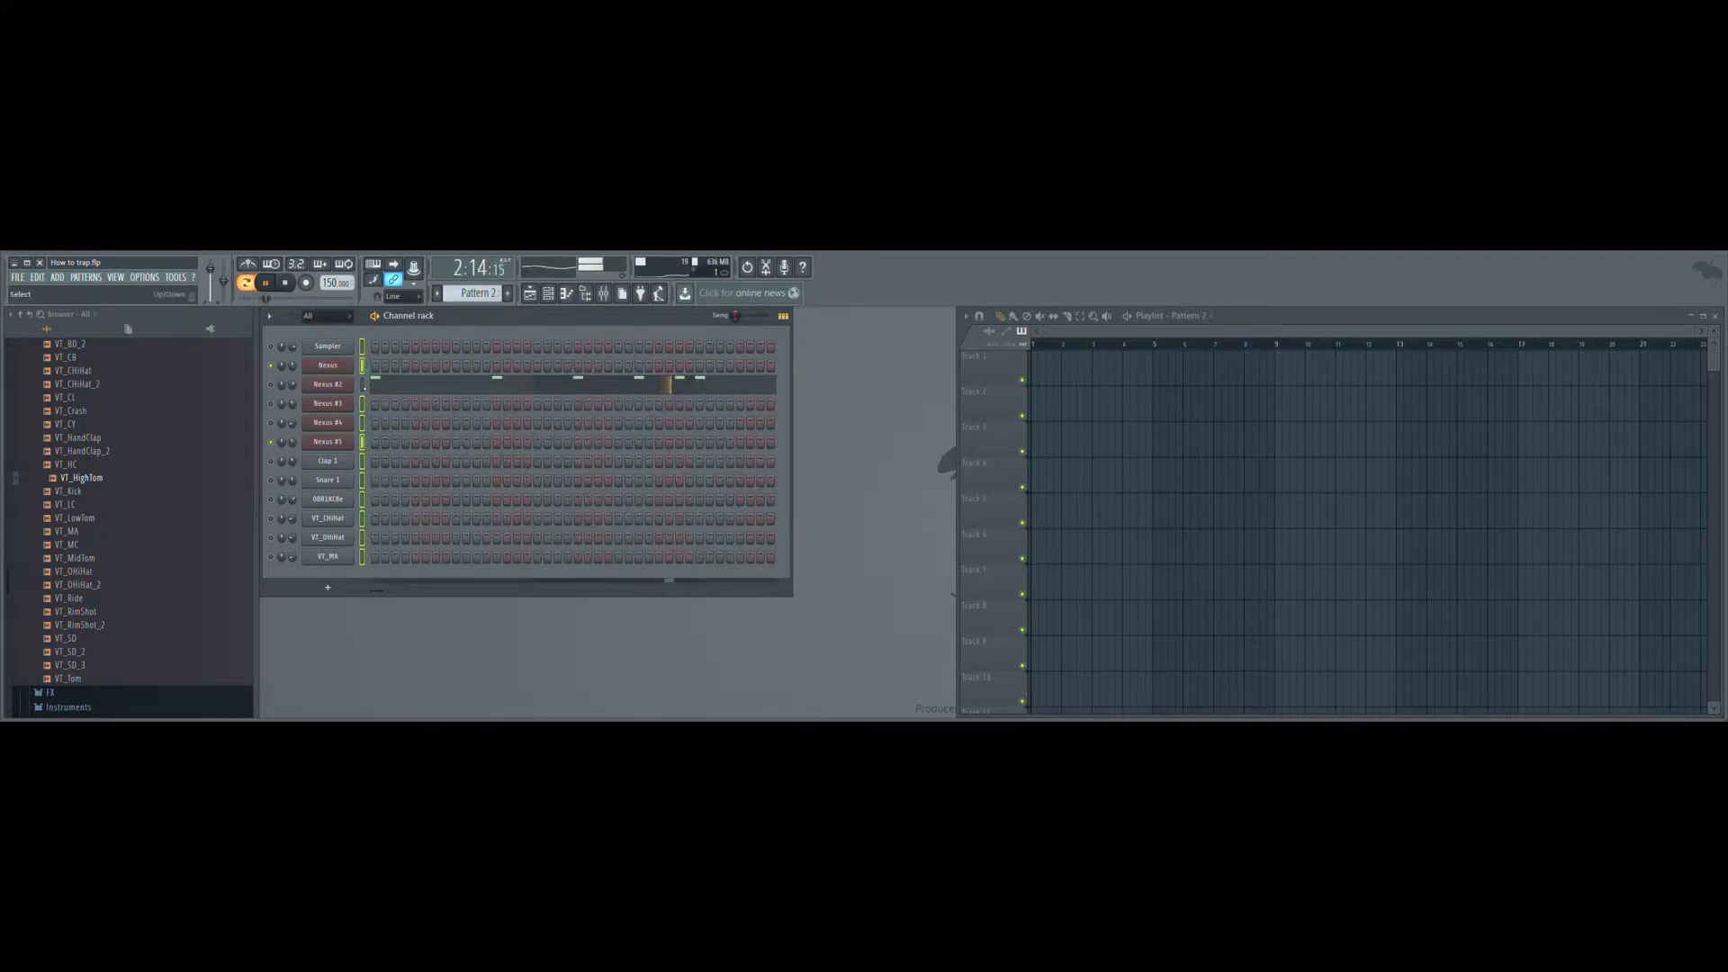
key(KP_Add)
key(ctrl+v)
- Remove every channel's notes except Nexus #3 from Pattern 3, and paste the full set into Pattern 4
right_click(363, 385)
right_click(362, 405)
key(Delete)
key(KP_Add)
key(ctrl+v)
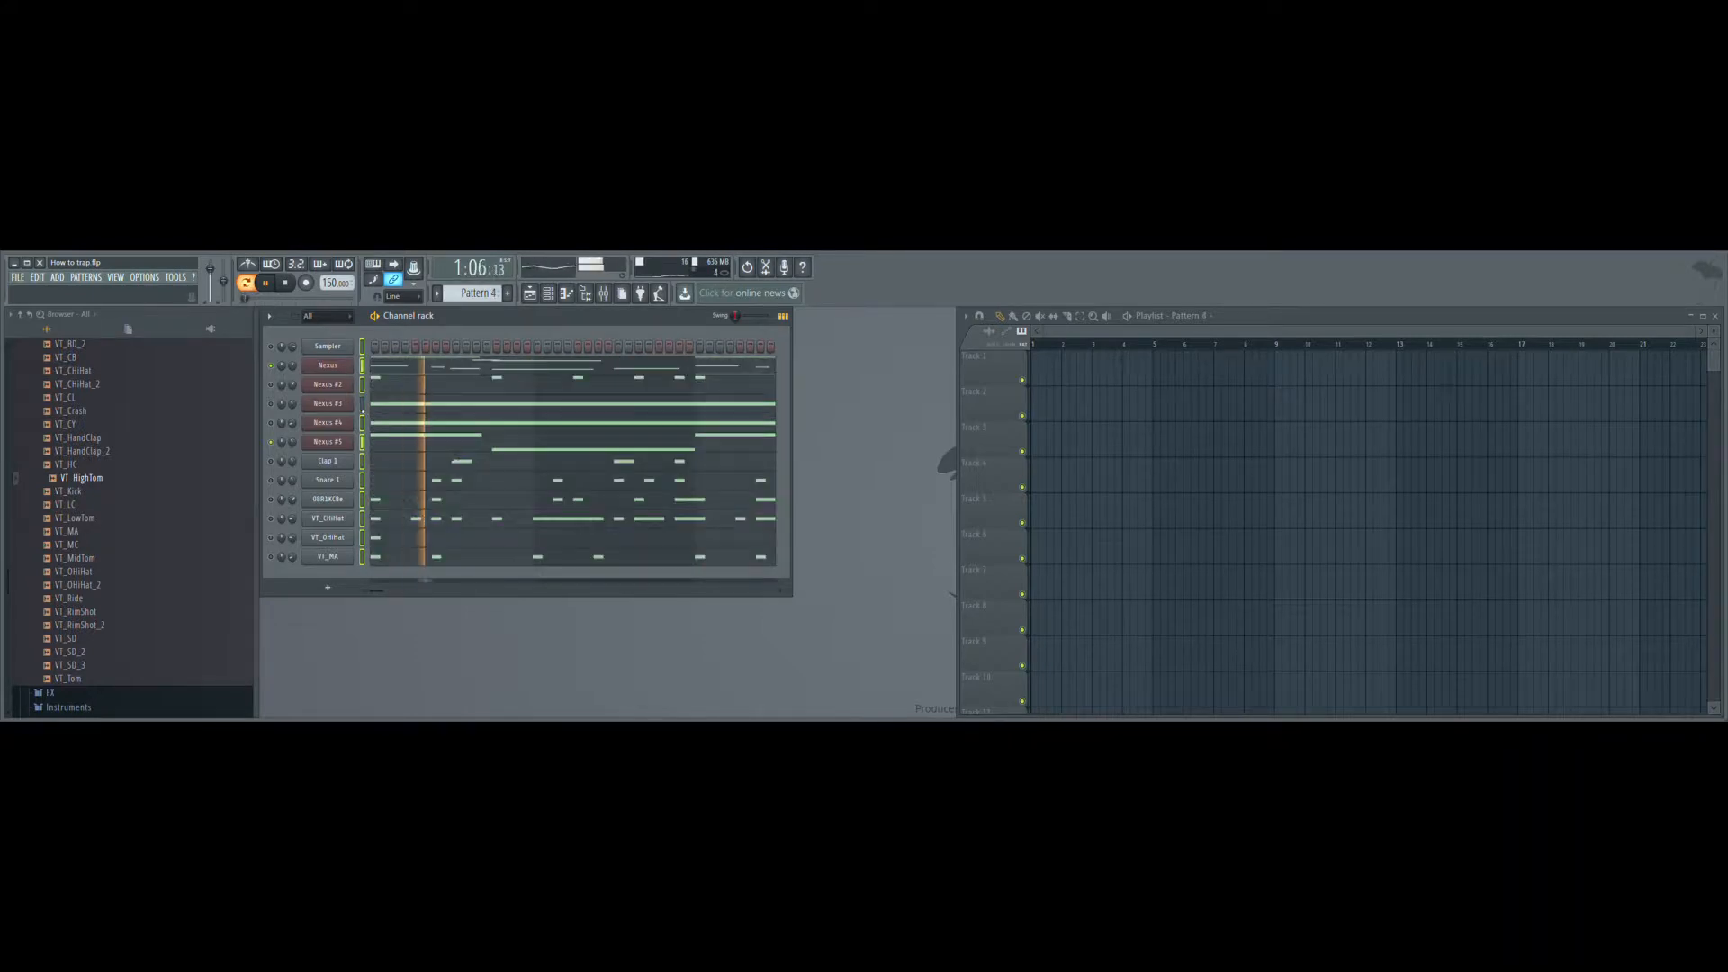
- Delete every channel's notes except Nexus #4 from Pattern 4, and paste the full set into Pattern 5
right_click(363, 422)
key(Delete)
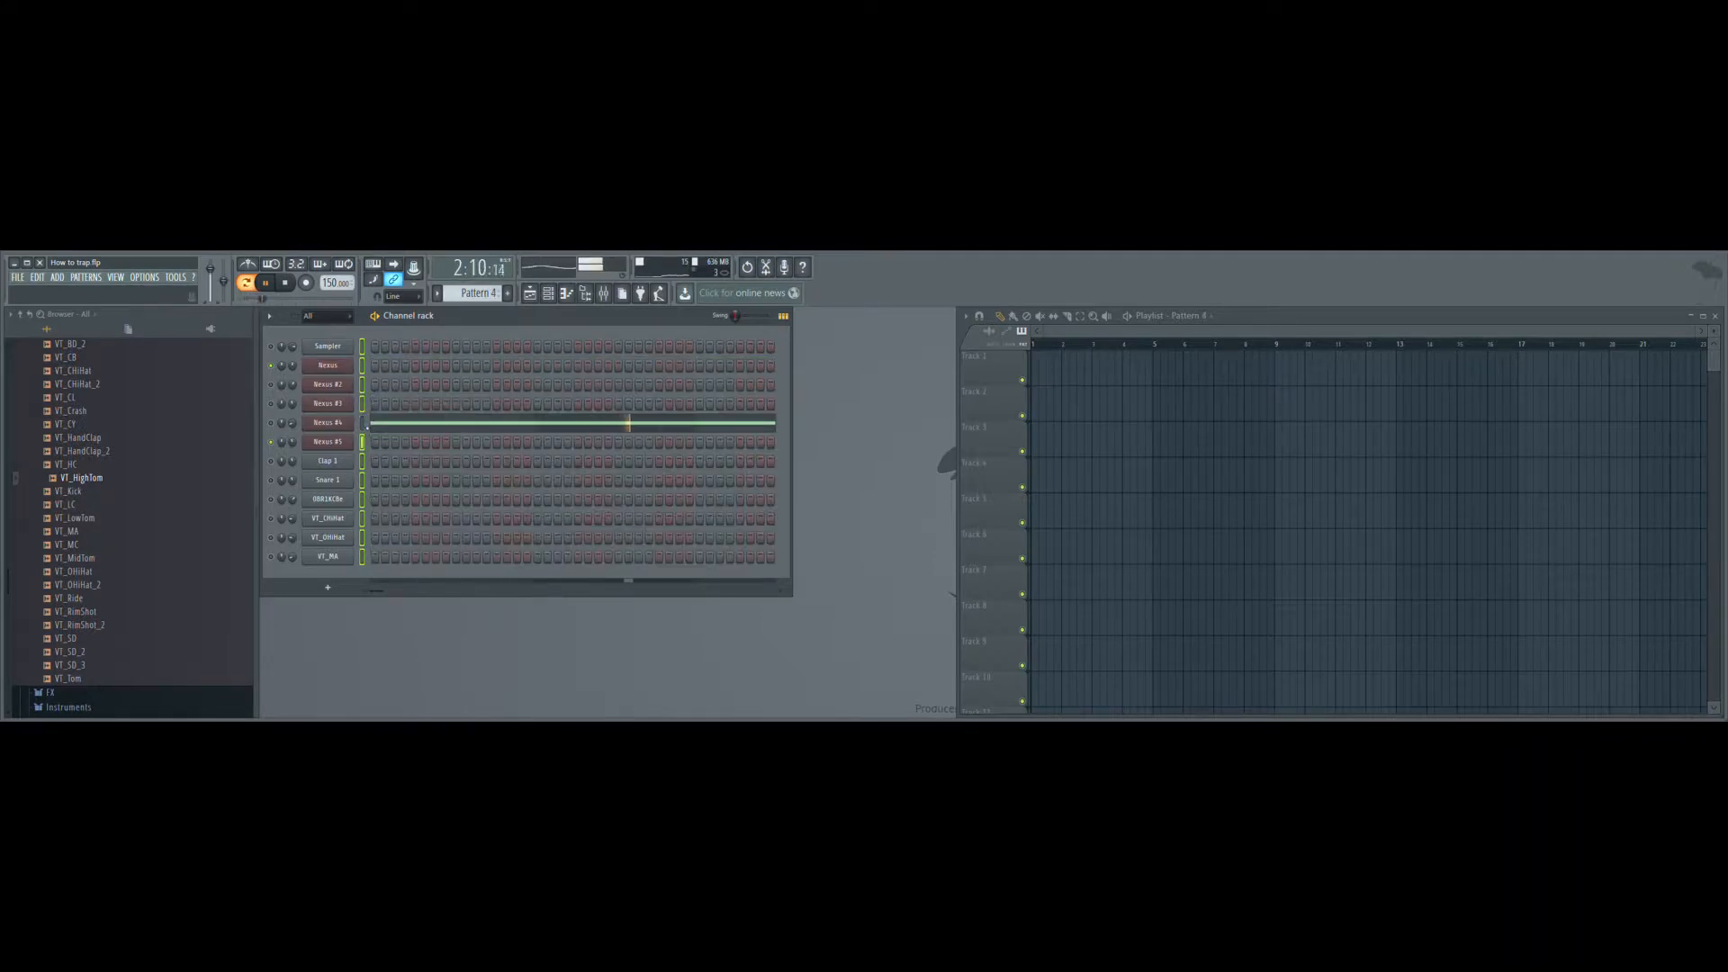
key(KP_Add)
key(ctrl+v)
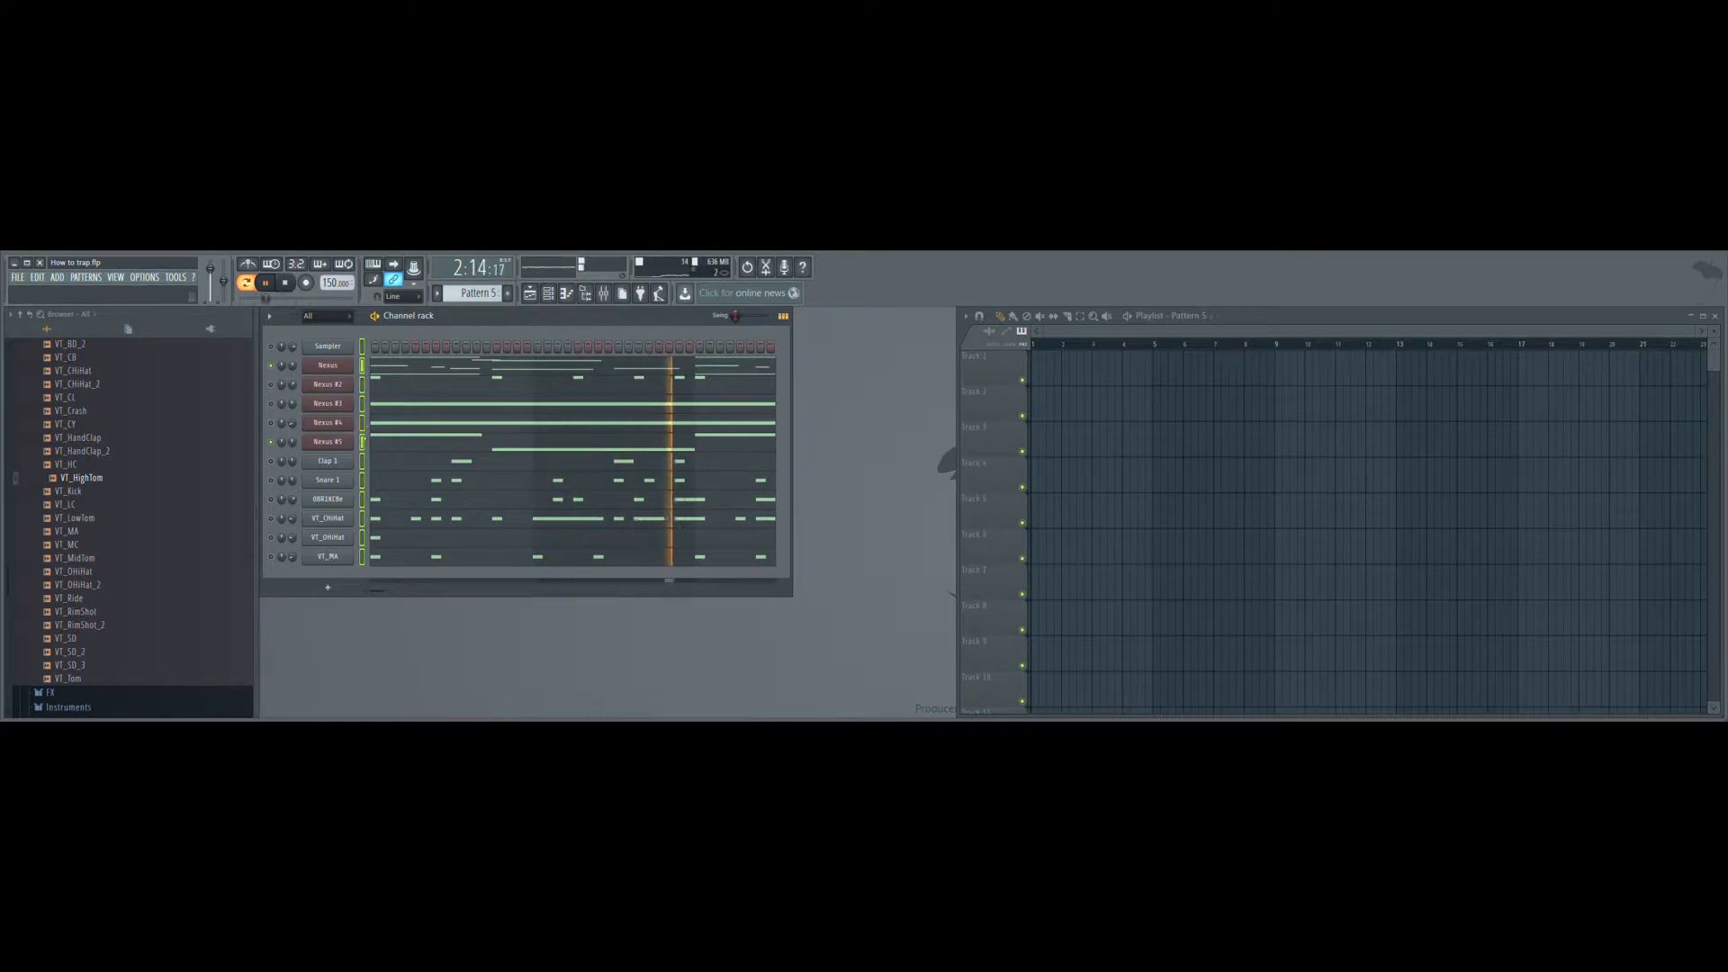
- Isolate Nexus #5 in Pattern 5 and the Clap in Pattern 6, pasting the full set of notes into Patterns 6 and 7
key(KP_Add)
key(ctrl+v)
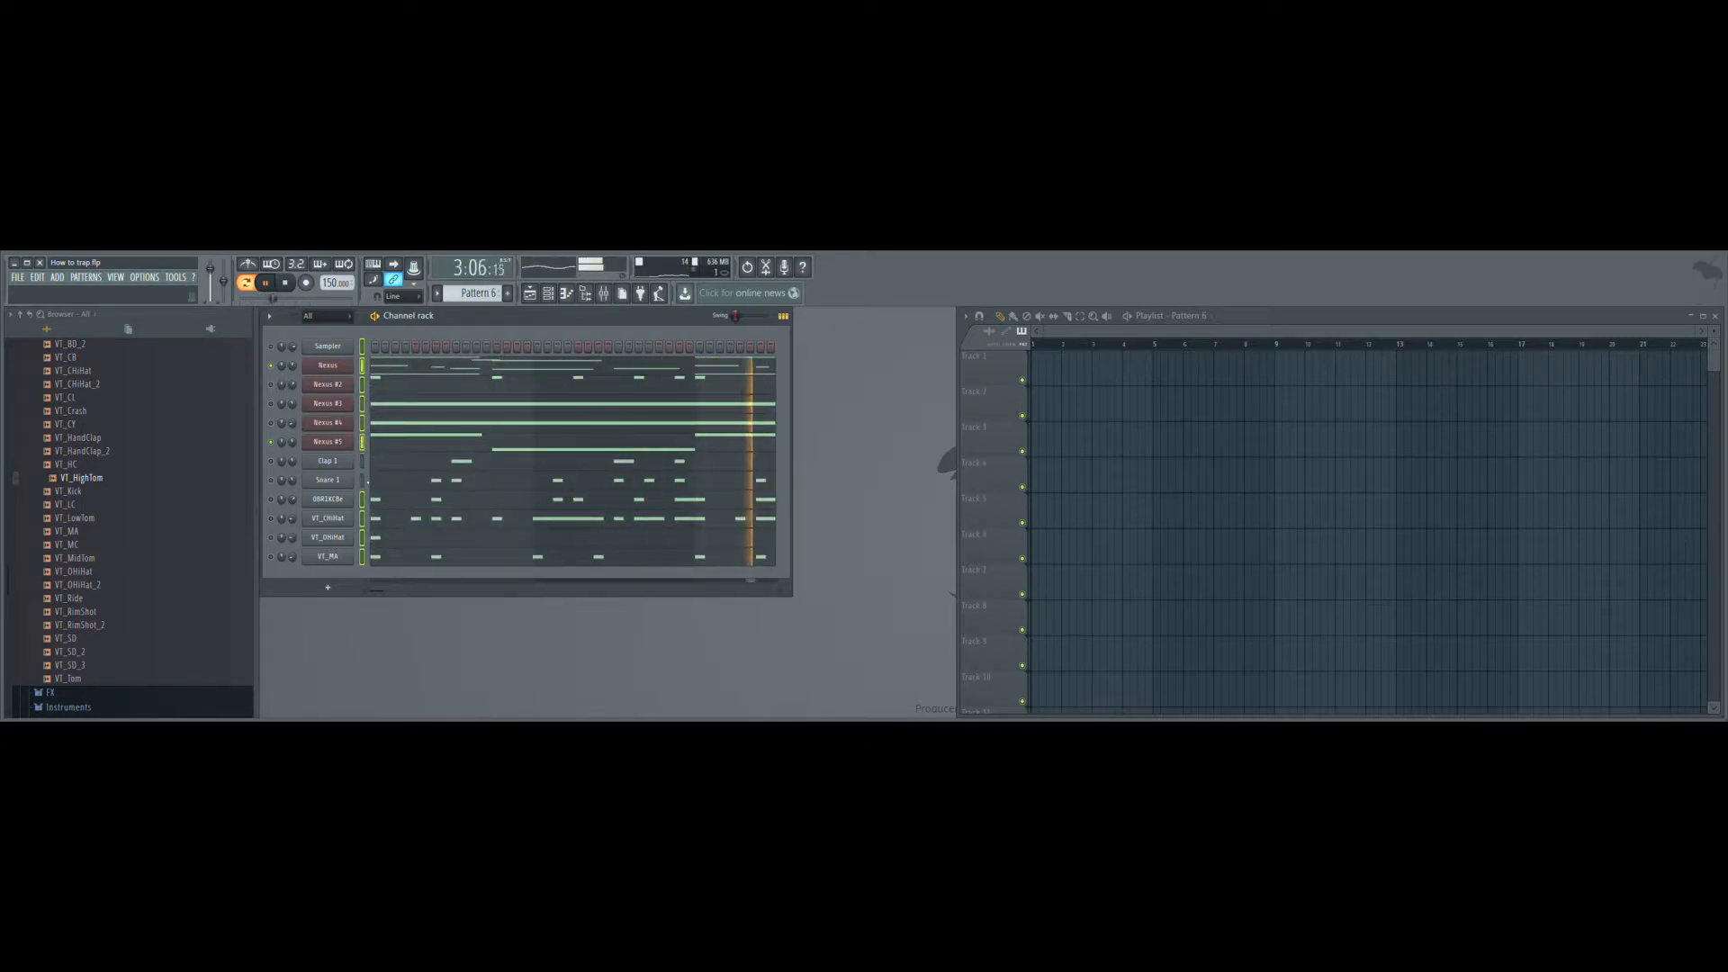
key(Delete)
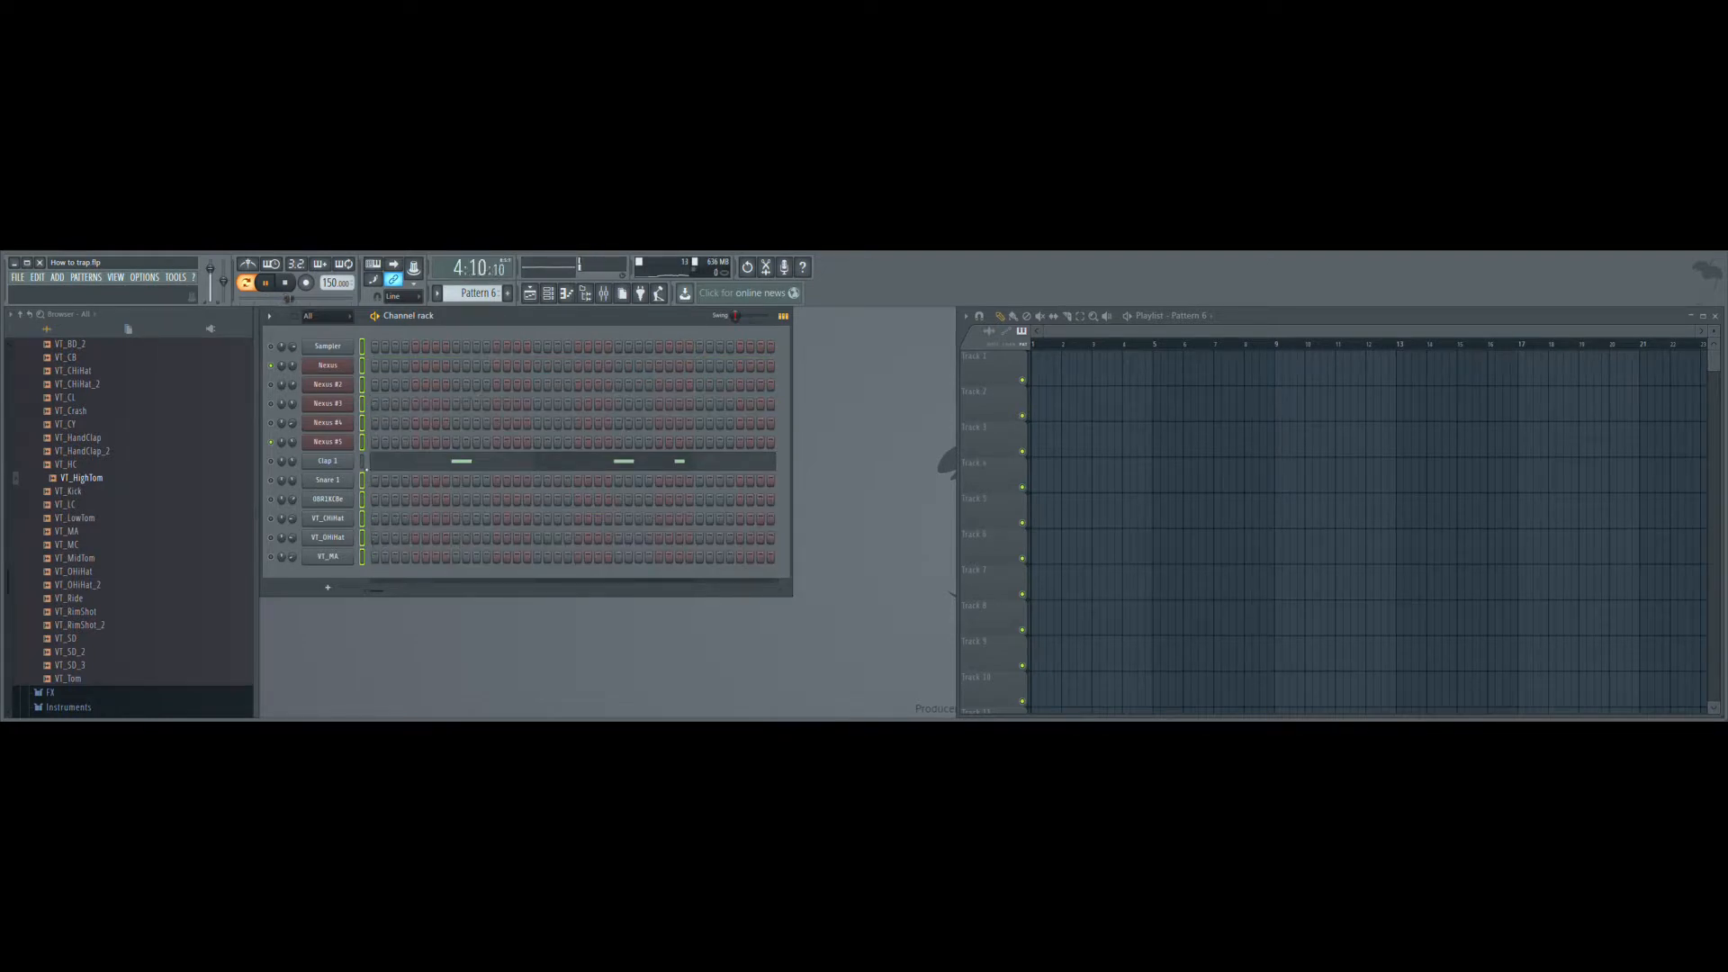
key(KP_Add)
key(ctrl+v)
- Isolate the Snare in Pattern 7 and the 808 in Pattern 8, pasting the full set of notes into Patterns 8 and 9
key(KP_Add)
key(ctrl+v)
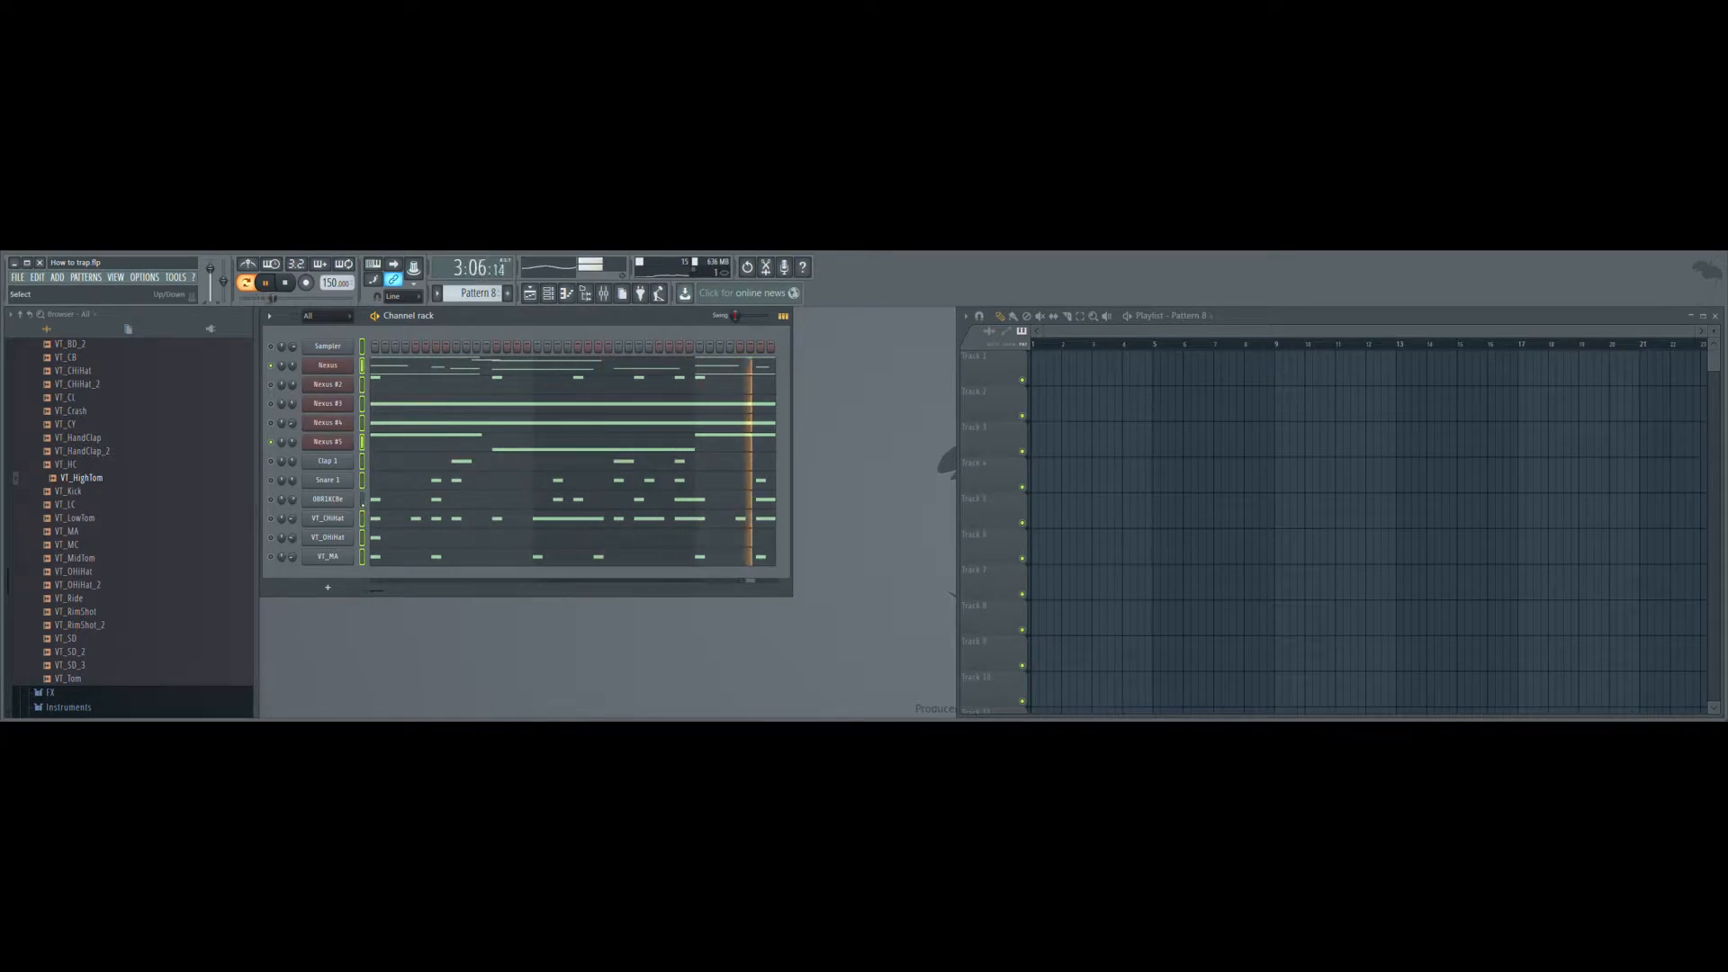
key(KP_Add)
key(ctrl+v)
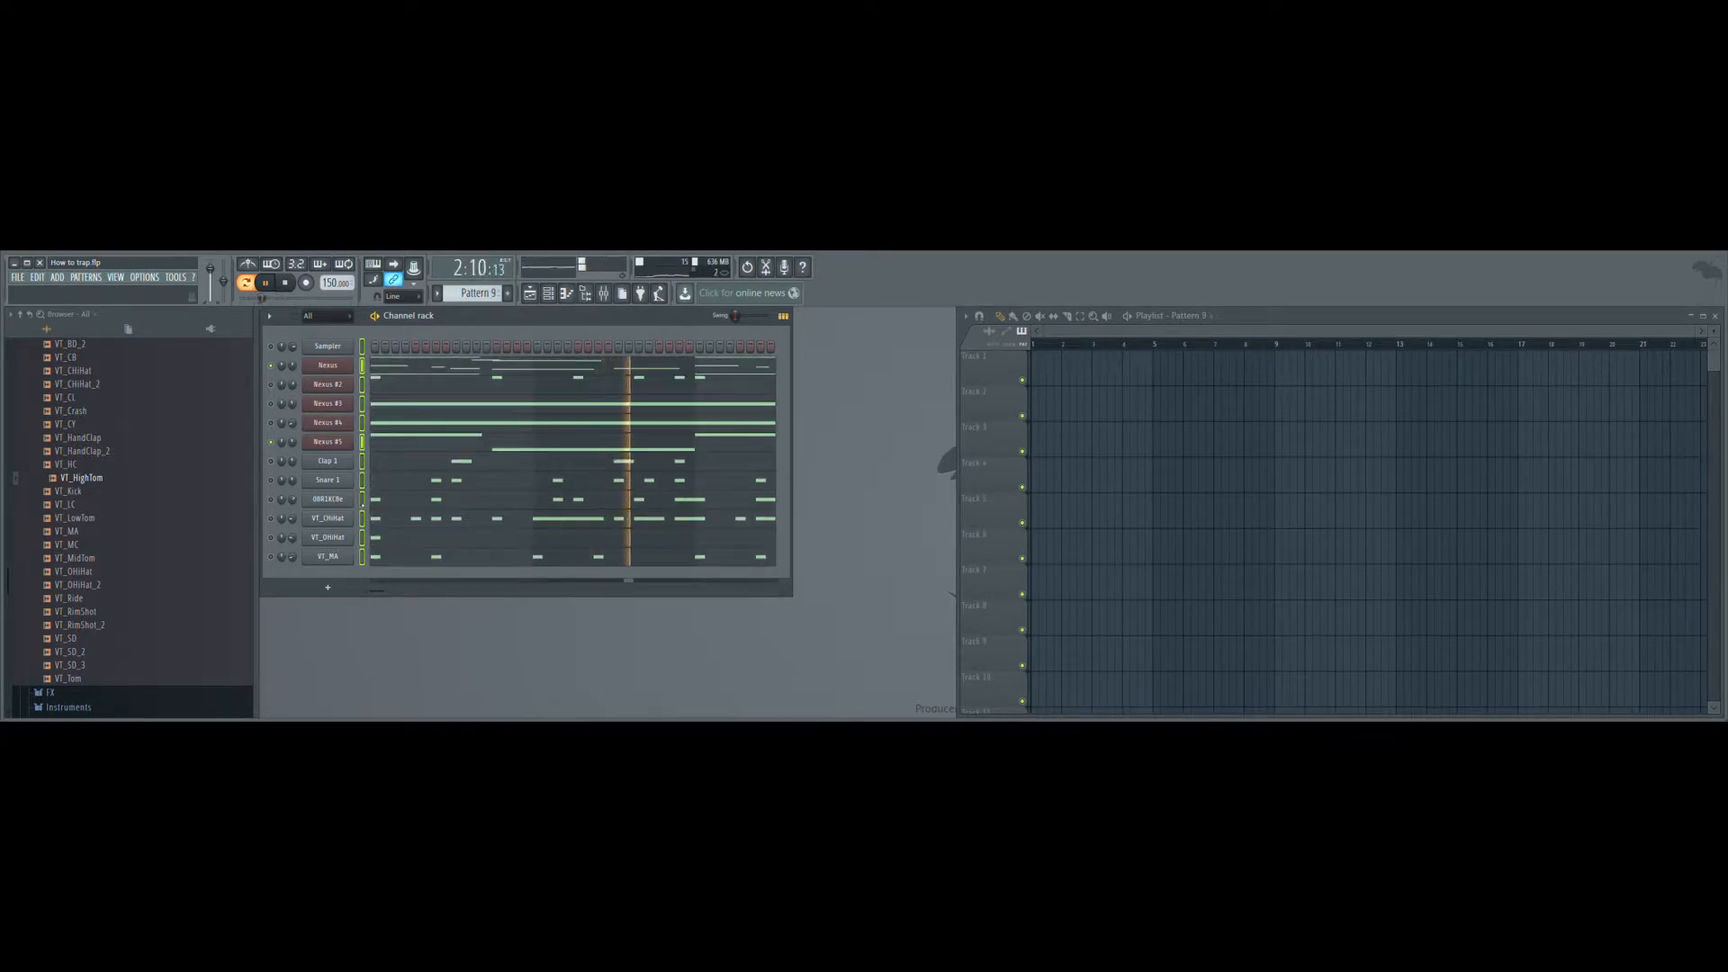
- Cut every channel's notes except the closed hi-hat from Pattern 9, and paste the full set into Pattern 10
right_click(363, 518)
key(ctrl+x)
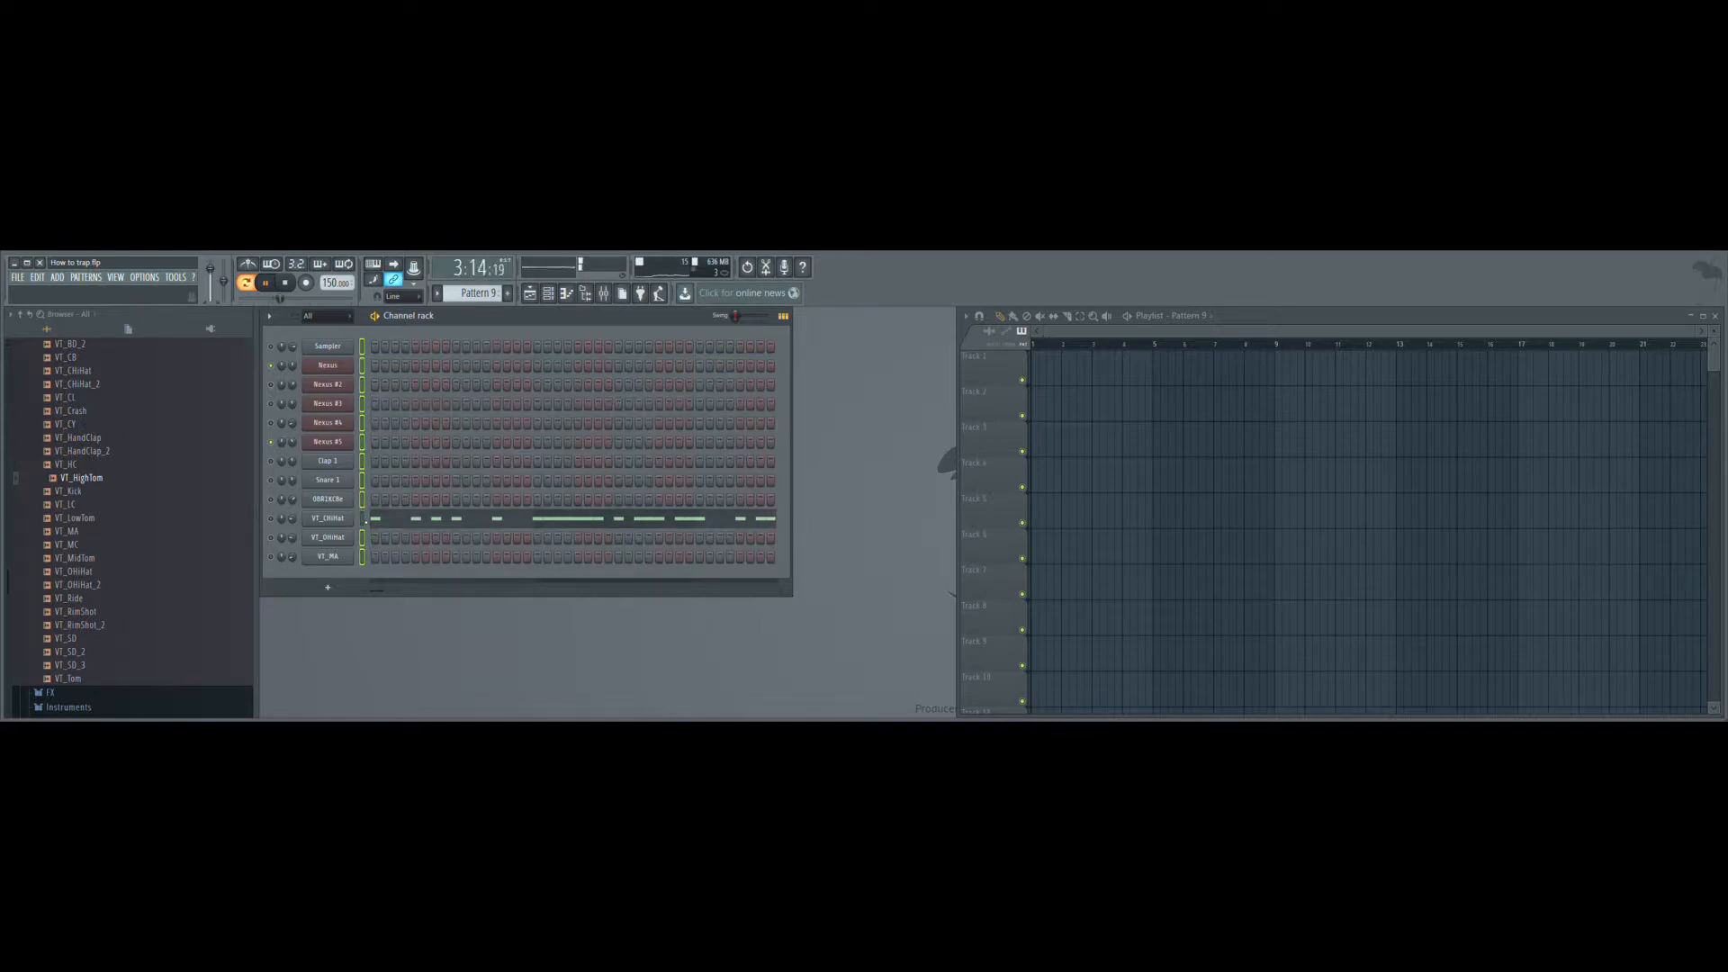
key(KP_Add)
key(ctrl+v)
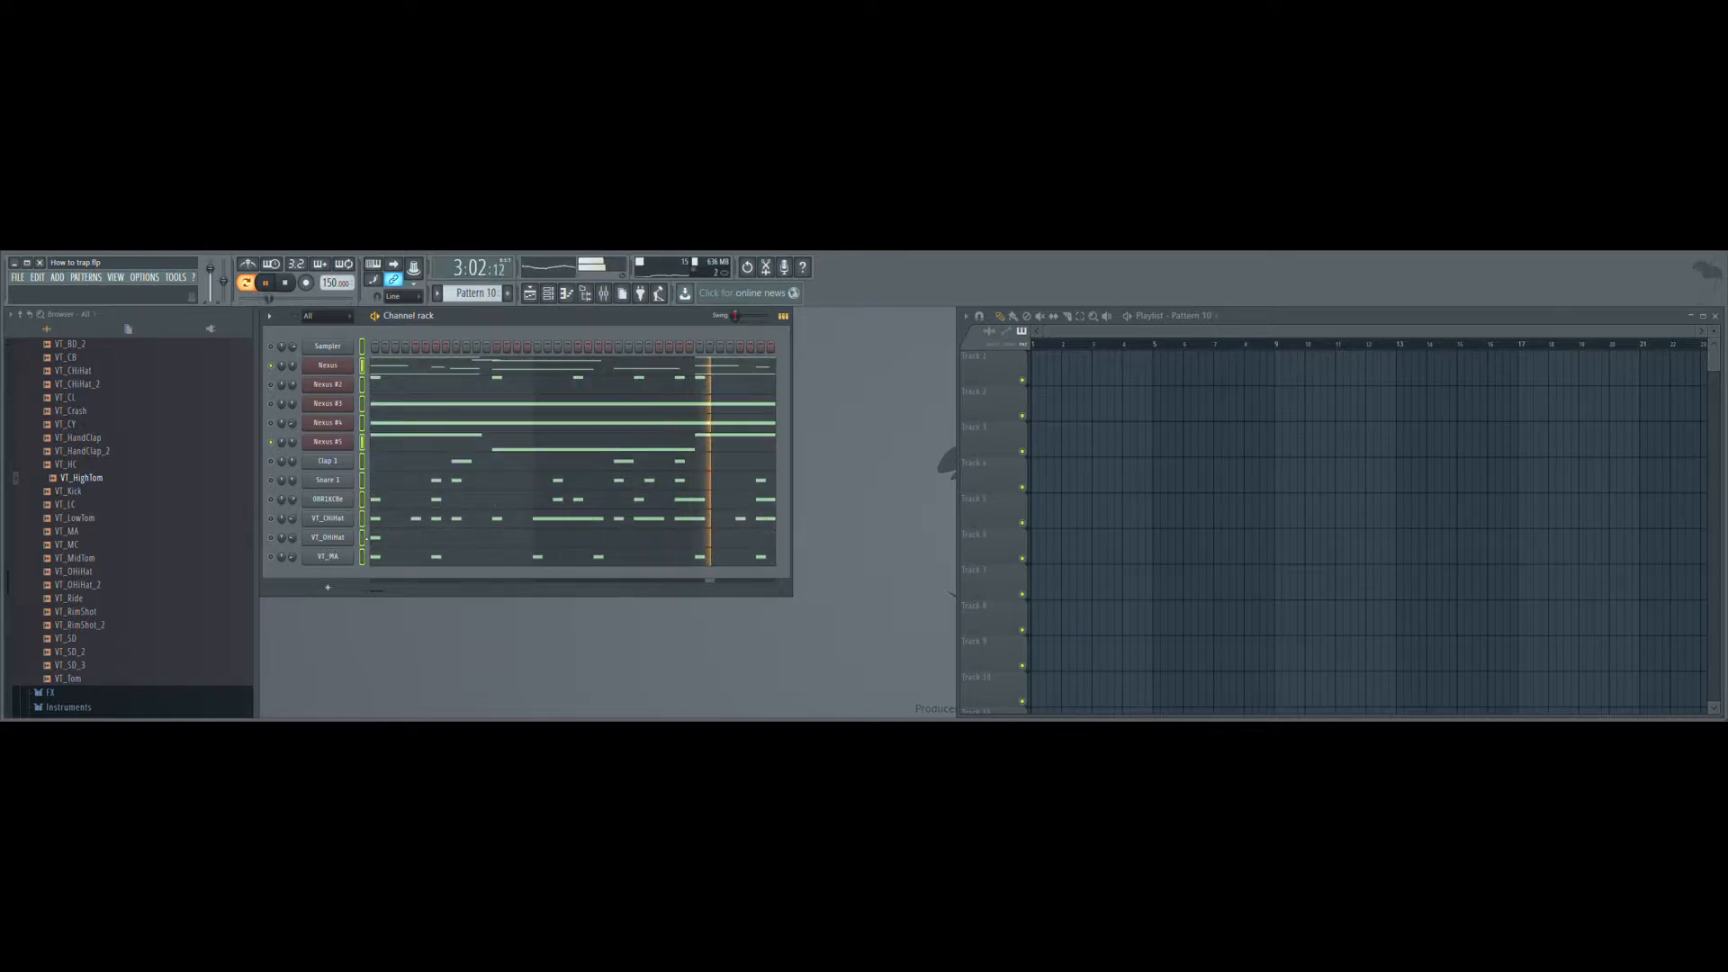
- Isolate the open hi-hat in Pattern 10, paste the full set into Pattern 11 and keep only the VT_MA notes there
right_click(362, 538)
key(ctrl+x)
key(KP_Add)
key(ctrl+v)
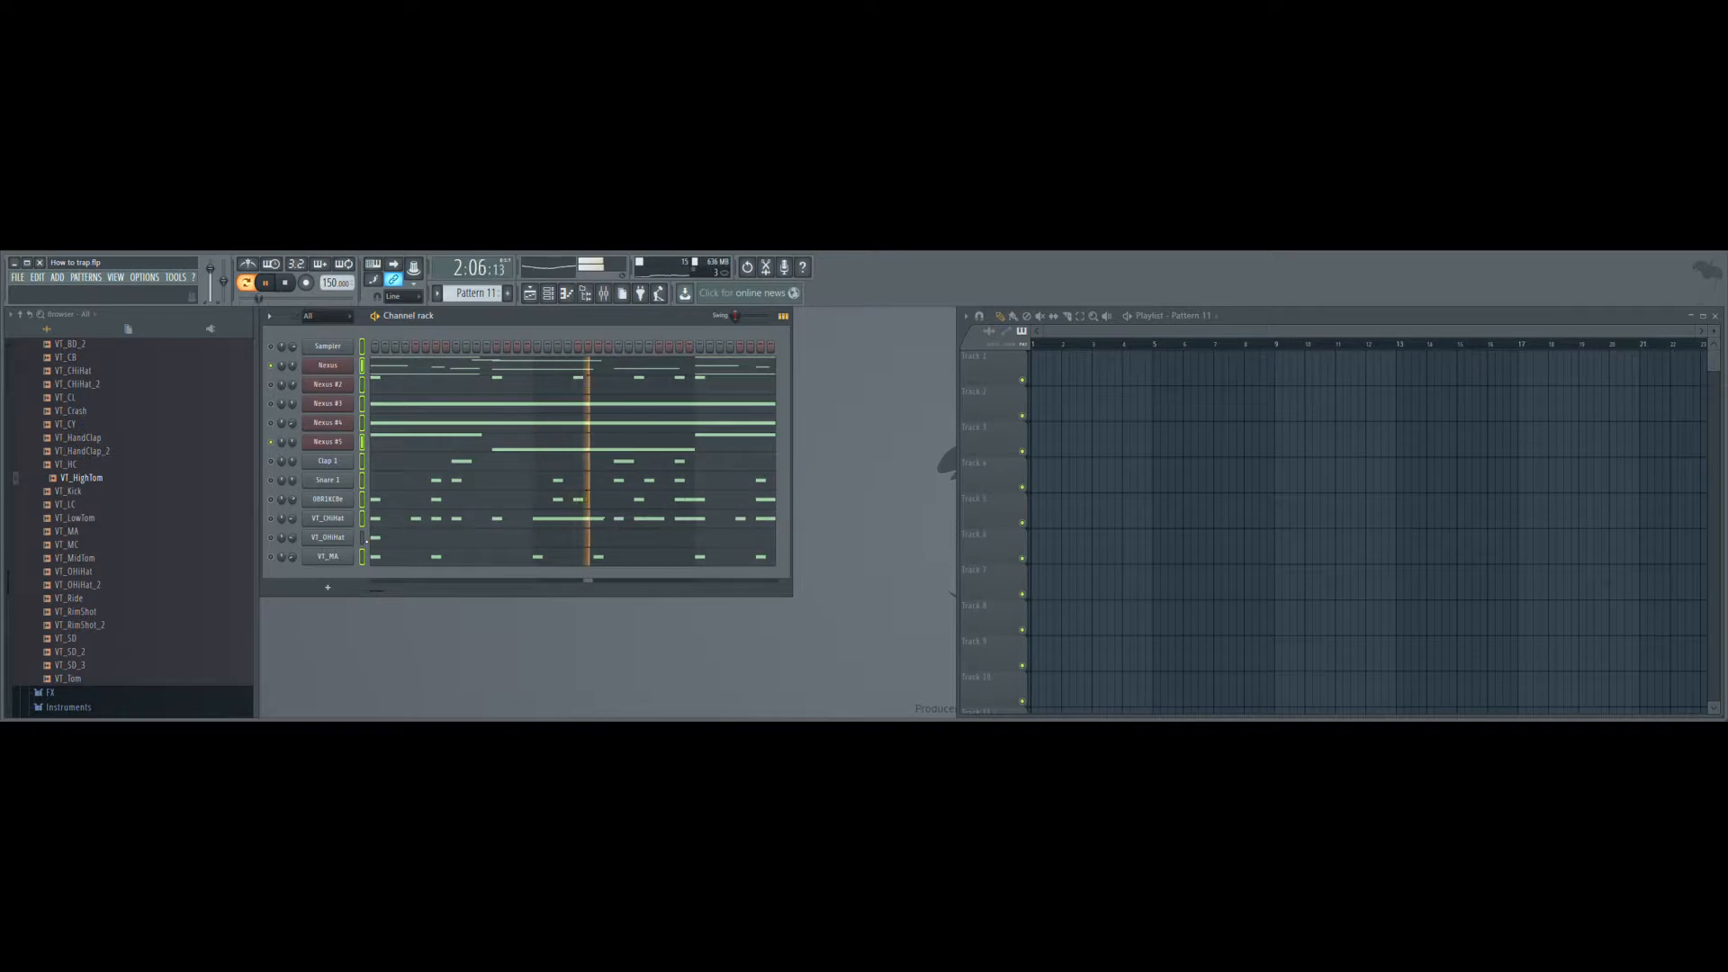
right_click(363, 556)
key(ctrl+x)
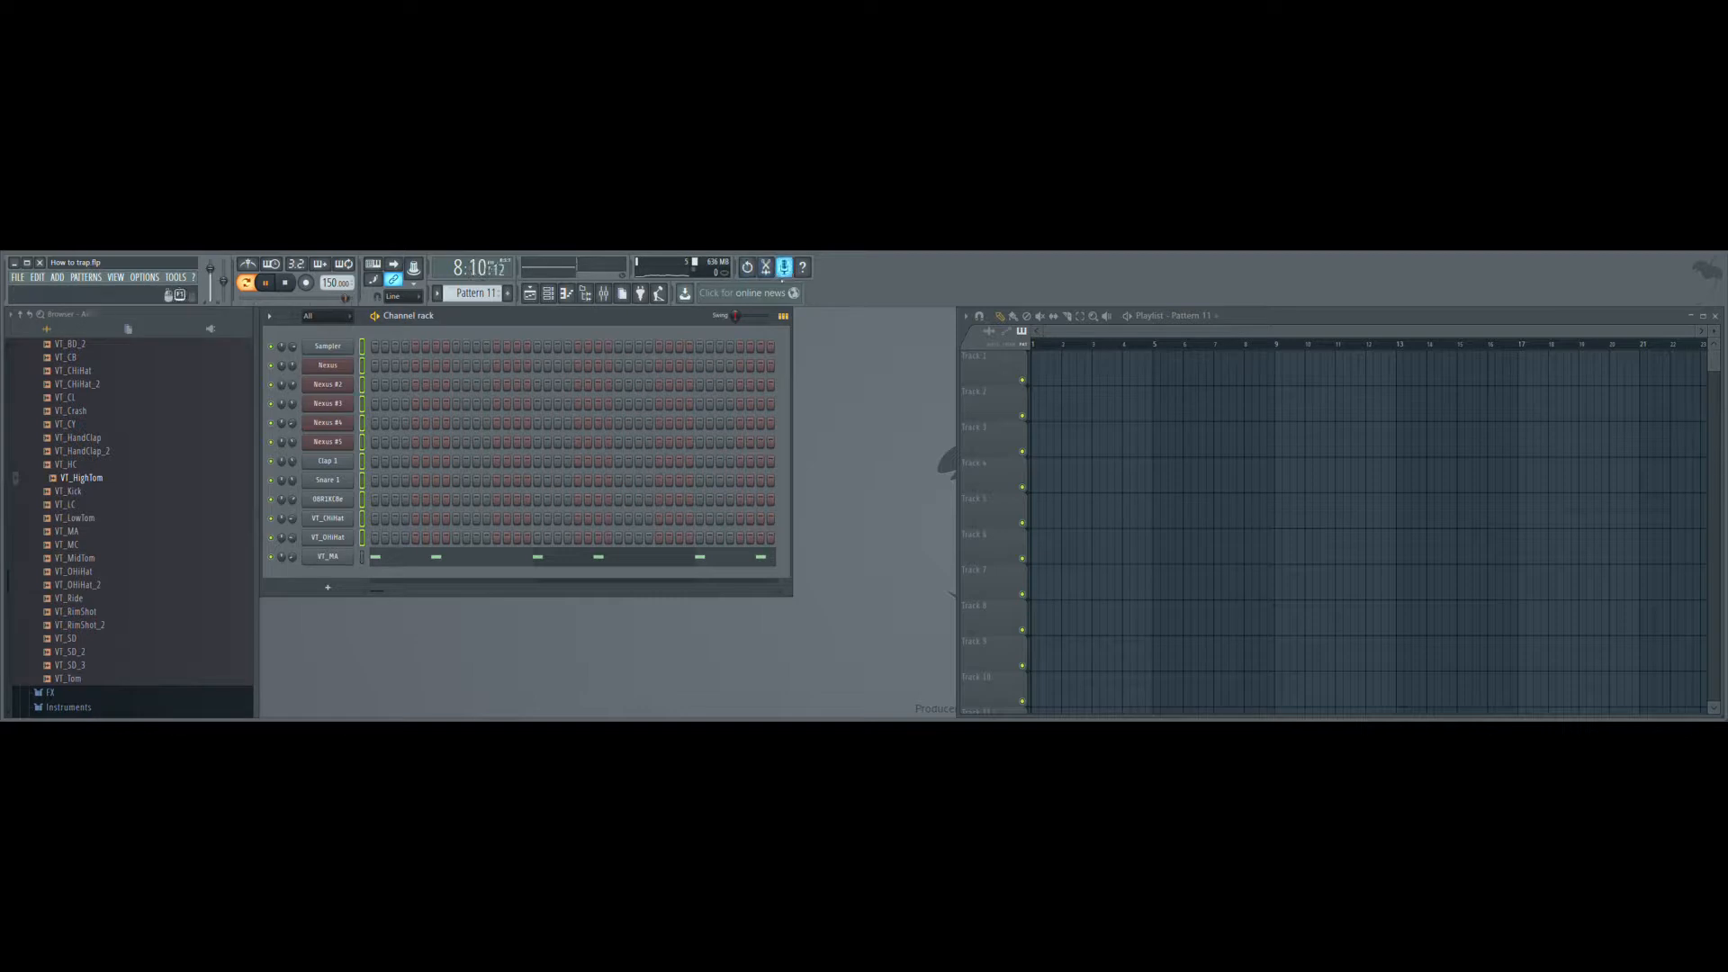
- Narrow the browser, switch playback to song mode and place Pattern 1 on Track 1 at bar 1
drag(262, 376, 168, 375)
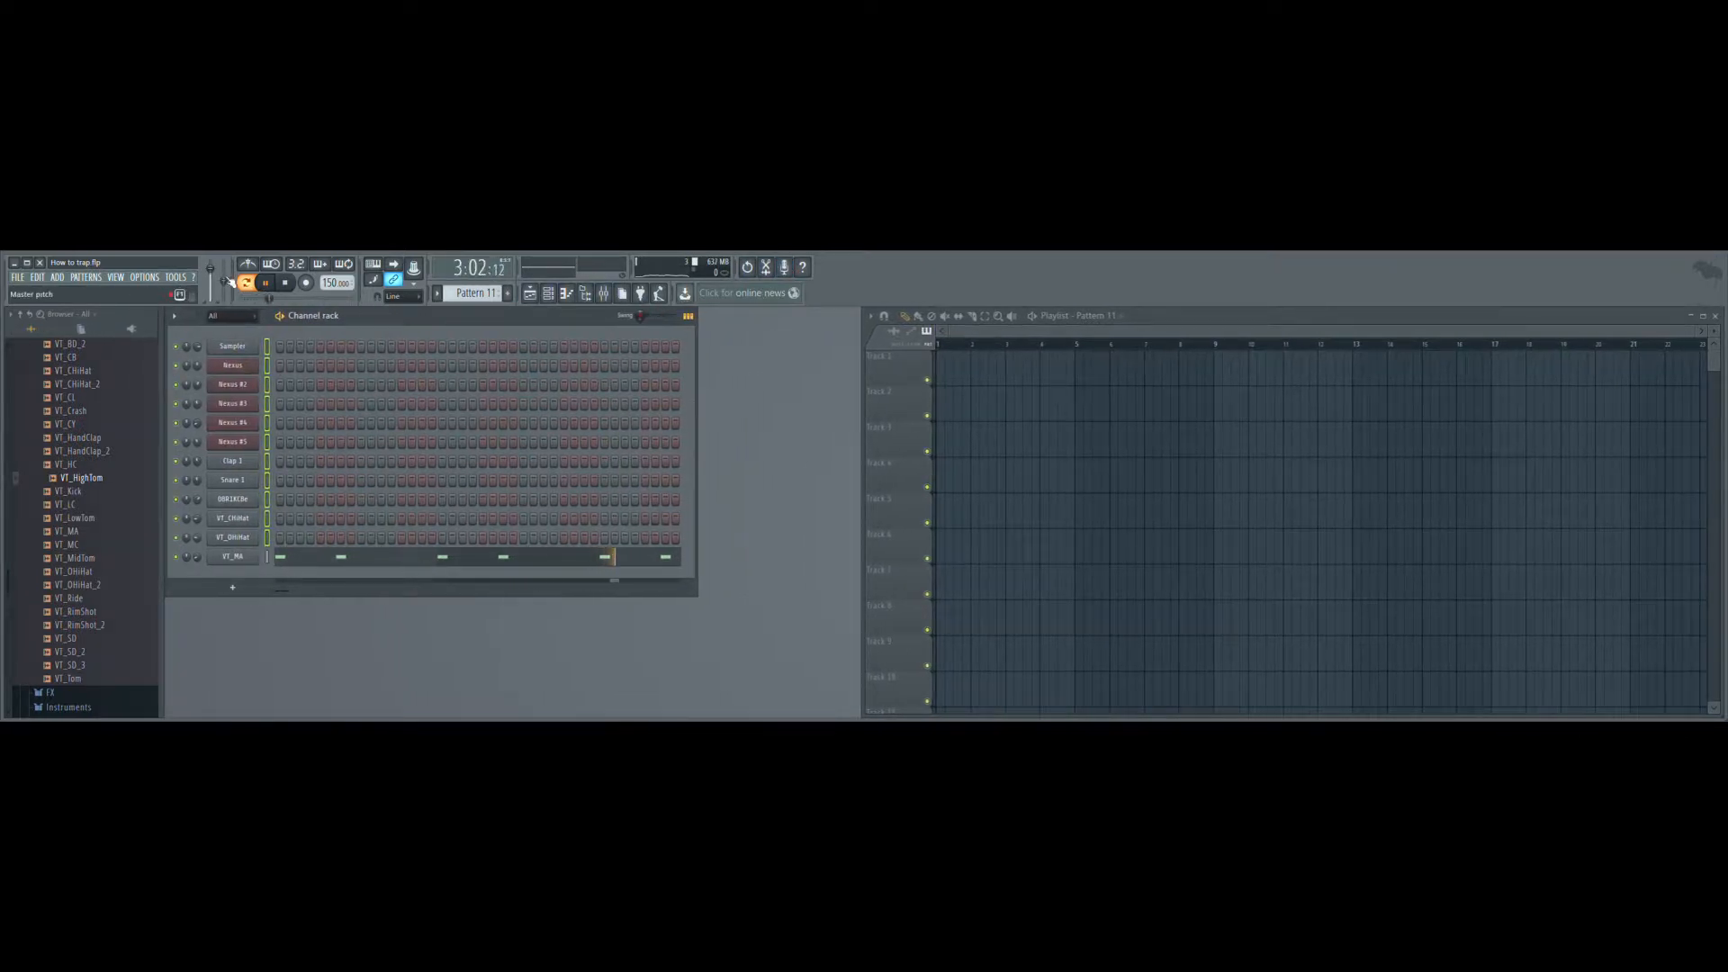
drag(502, 294, 502, 330)
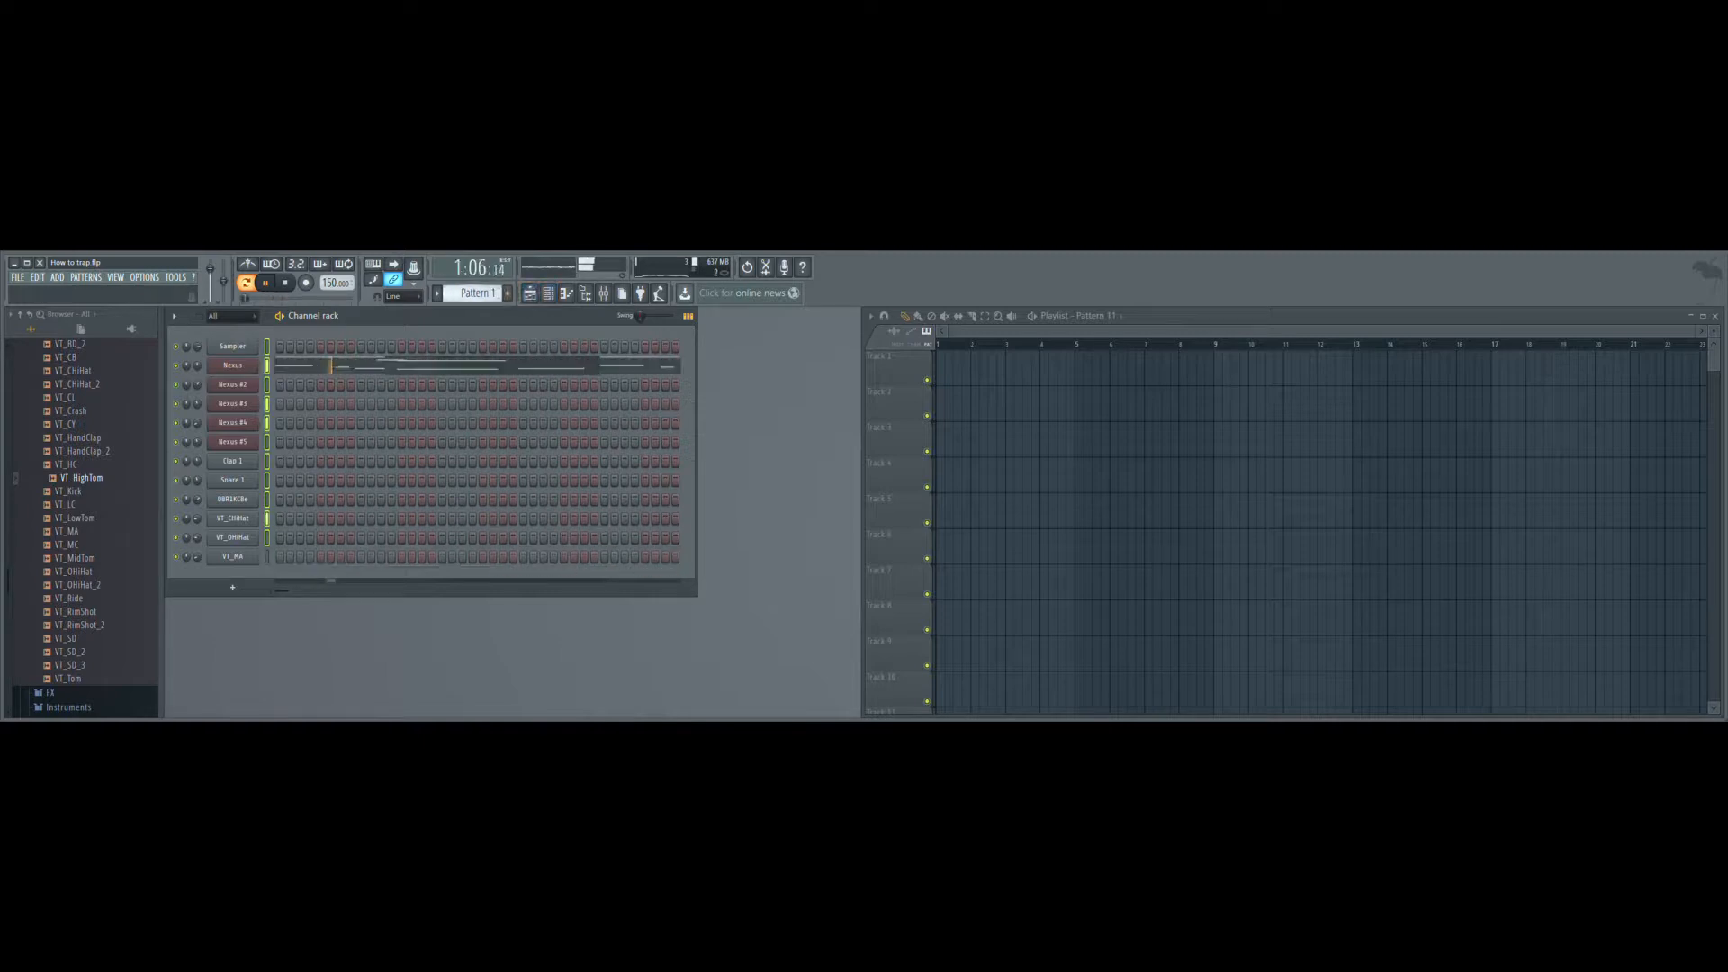
click(256, 283)
click(987, 359)
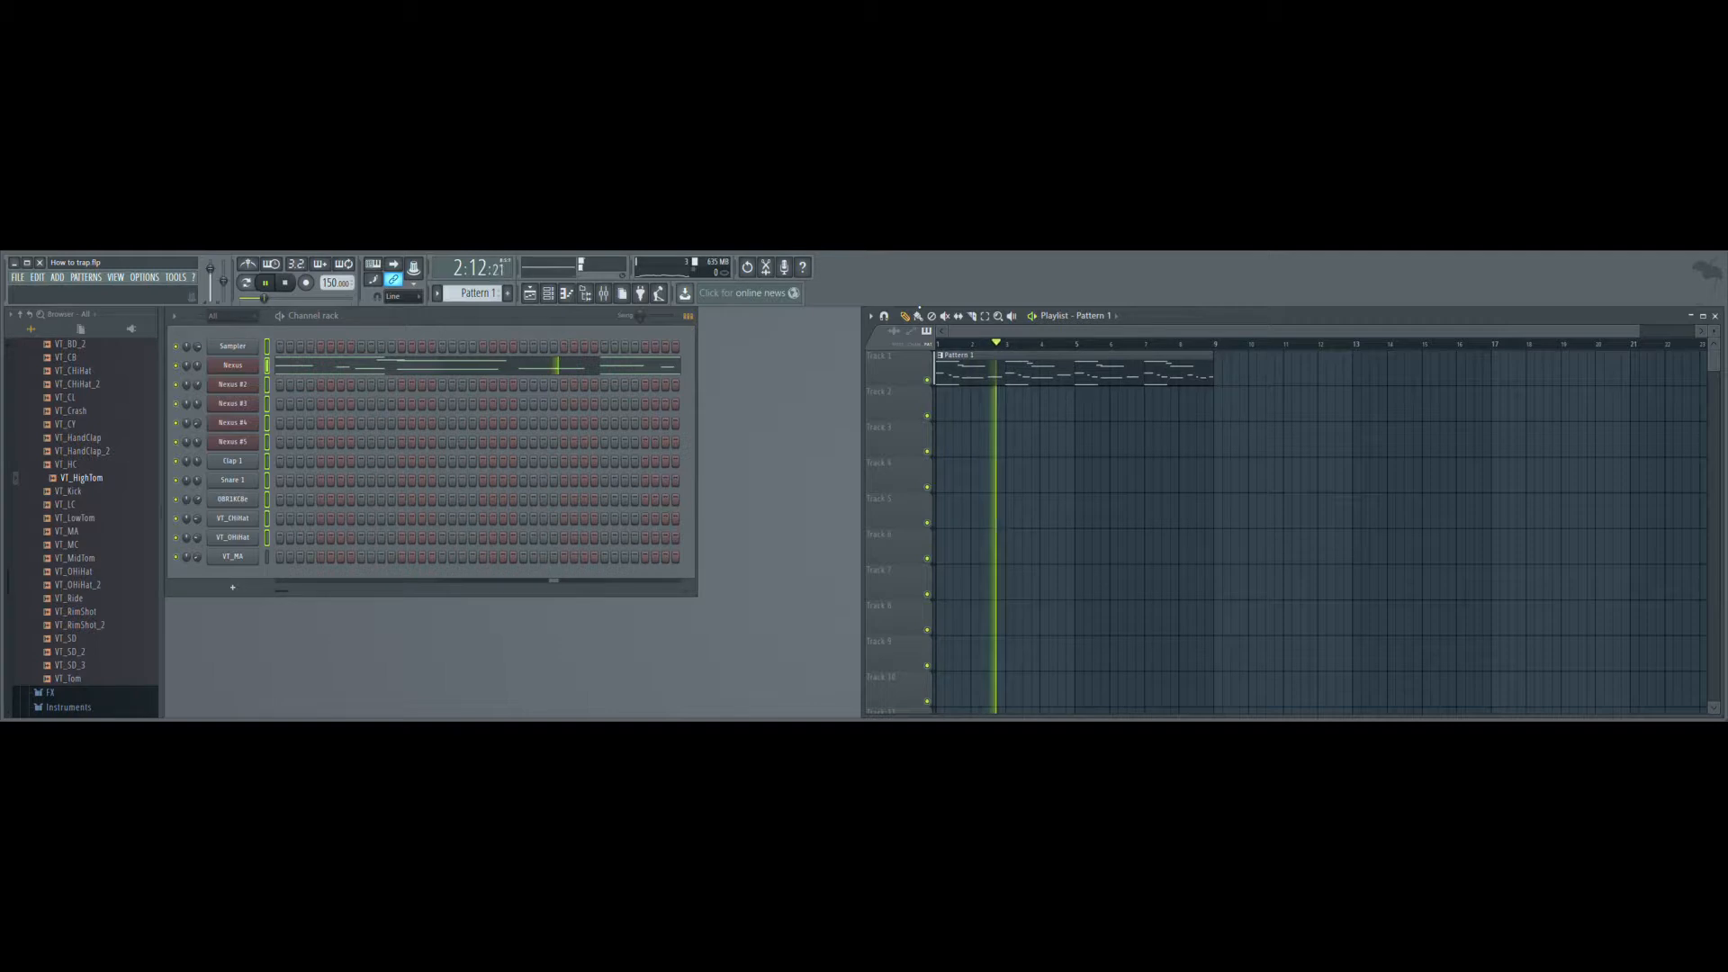
key(space)
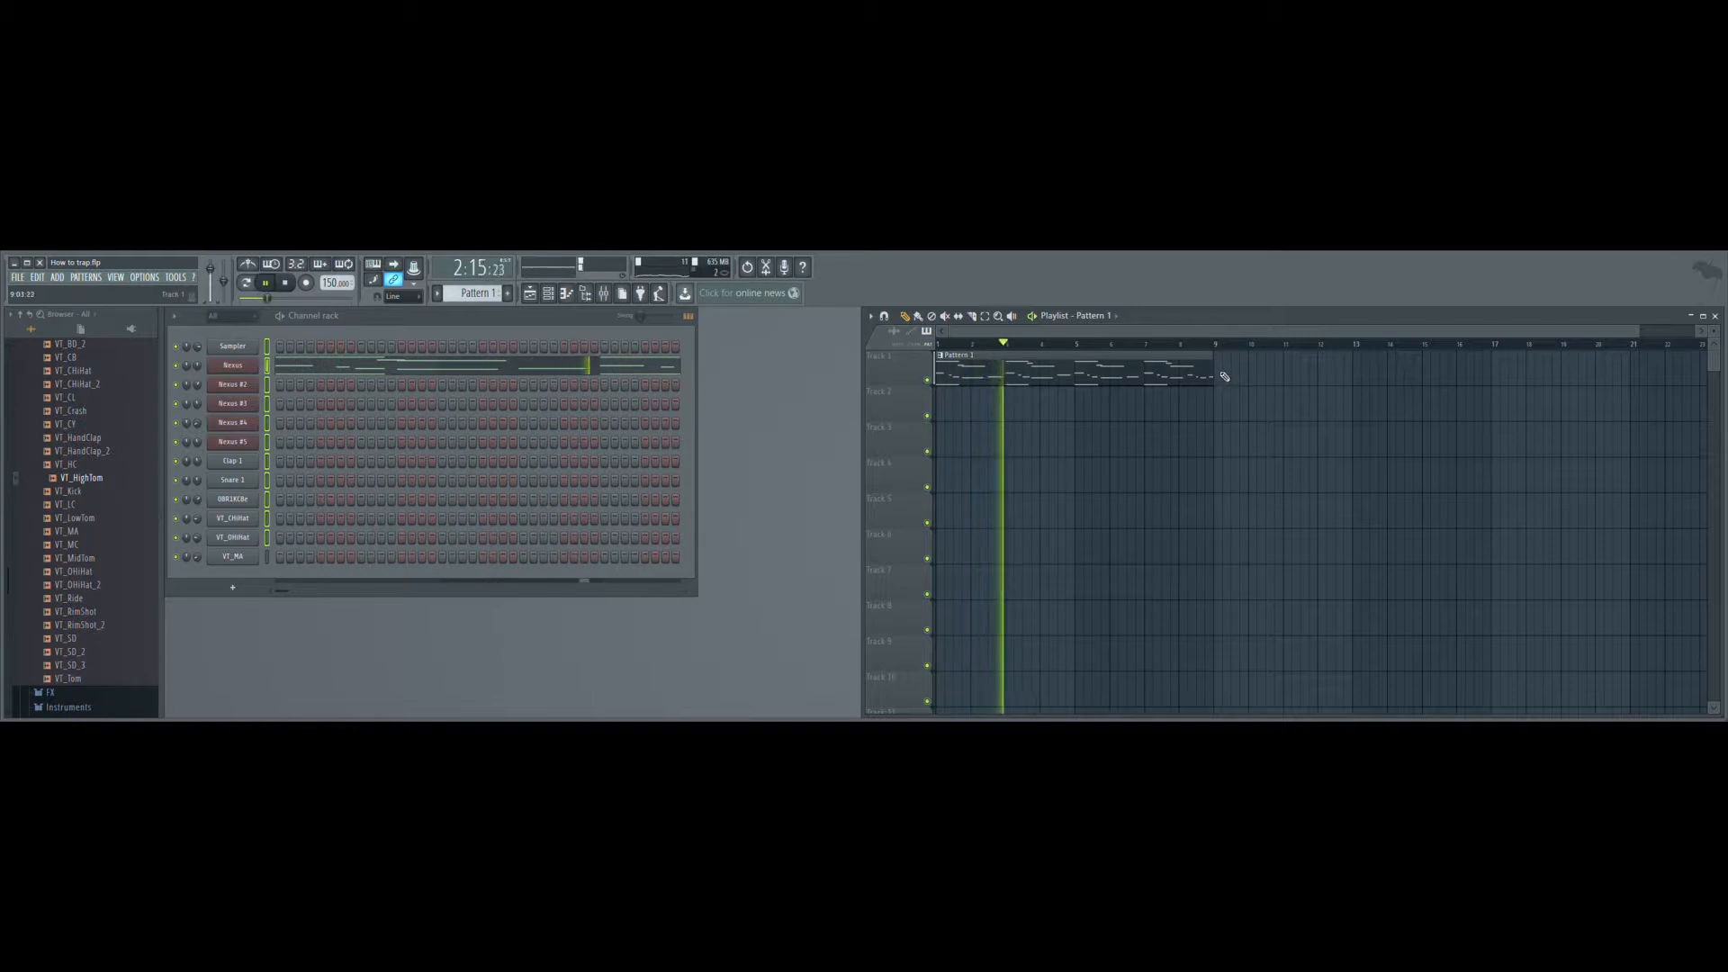
- Add two more Pattern 1 clips on Track 1, aligned at bars 9 and 17
click(1300, 379)
drag(1300, 378, 1245, 385)
click(1612, 379)
drag(1612, 378, 1509, 378)
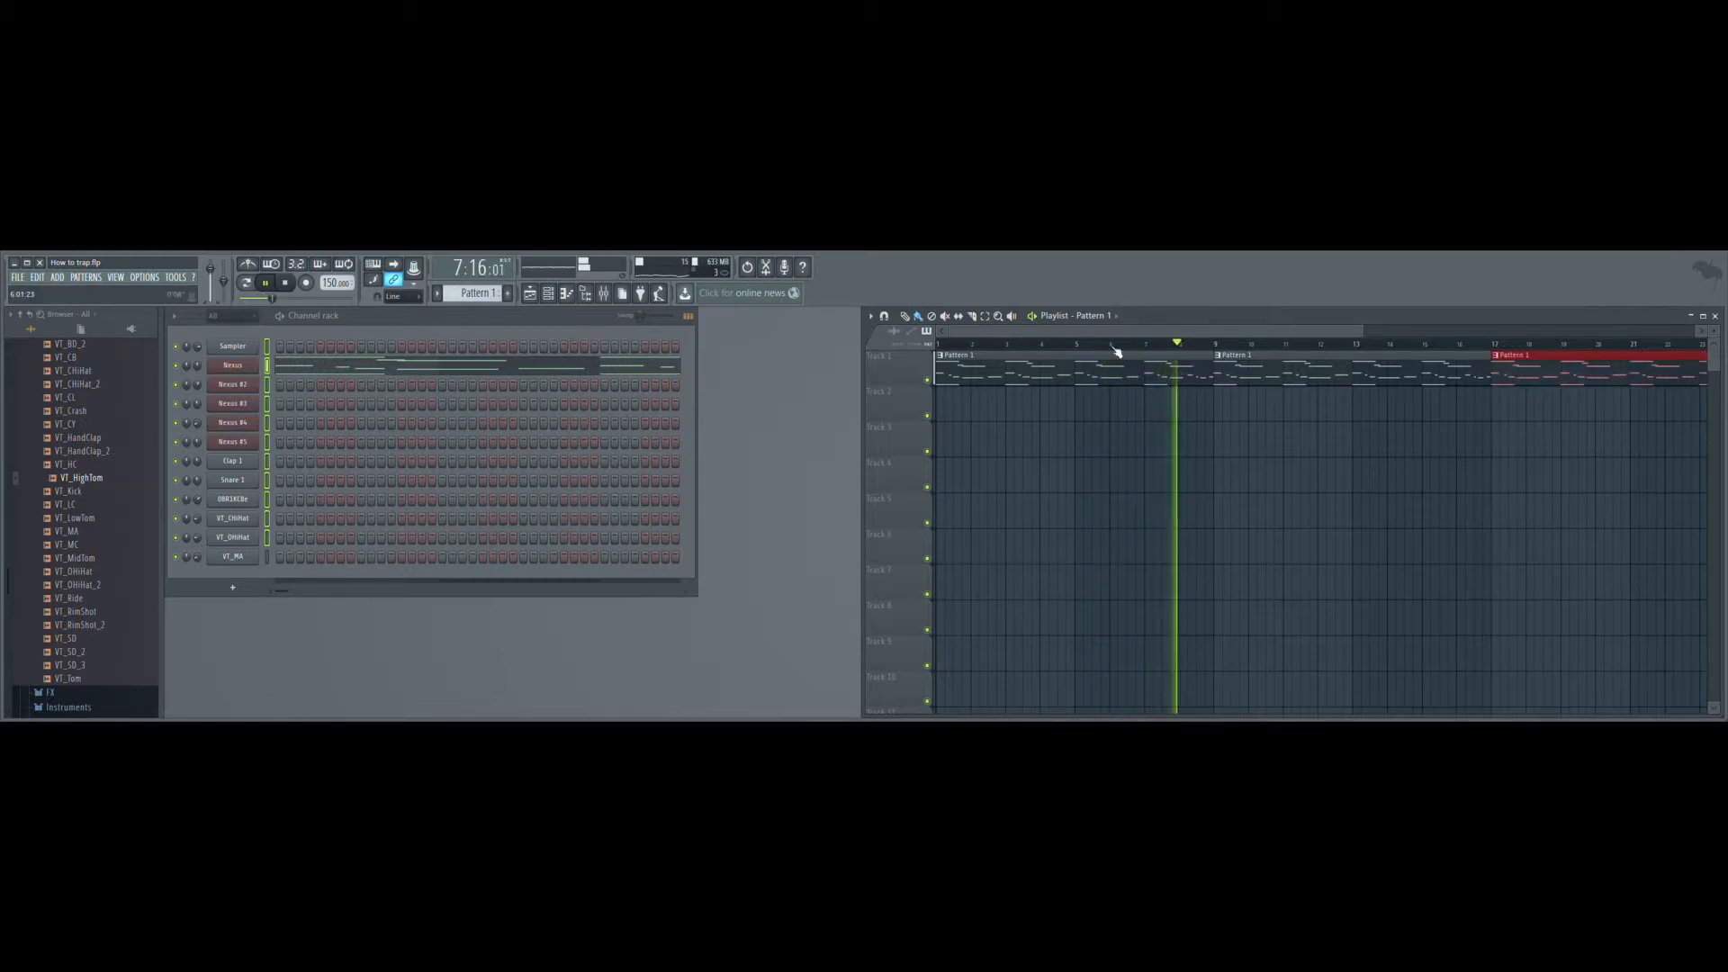
- Place Pattern 2 on Track 2 at bars 9 and 25, and add a Pattern 1 clip on Track 1 at bar 25
key(KP_Add)
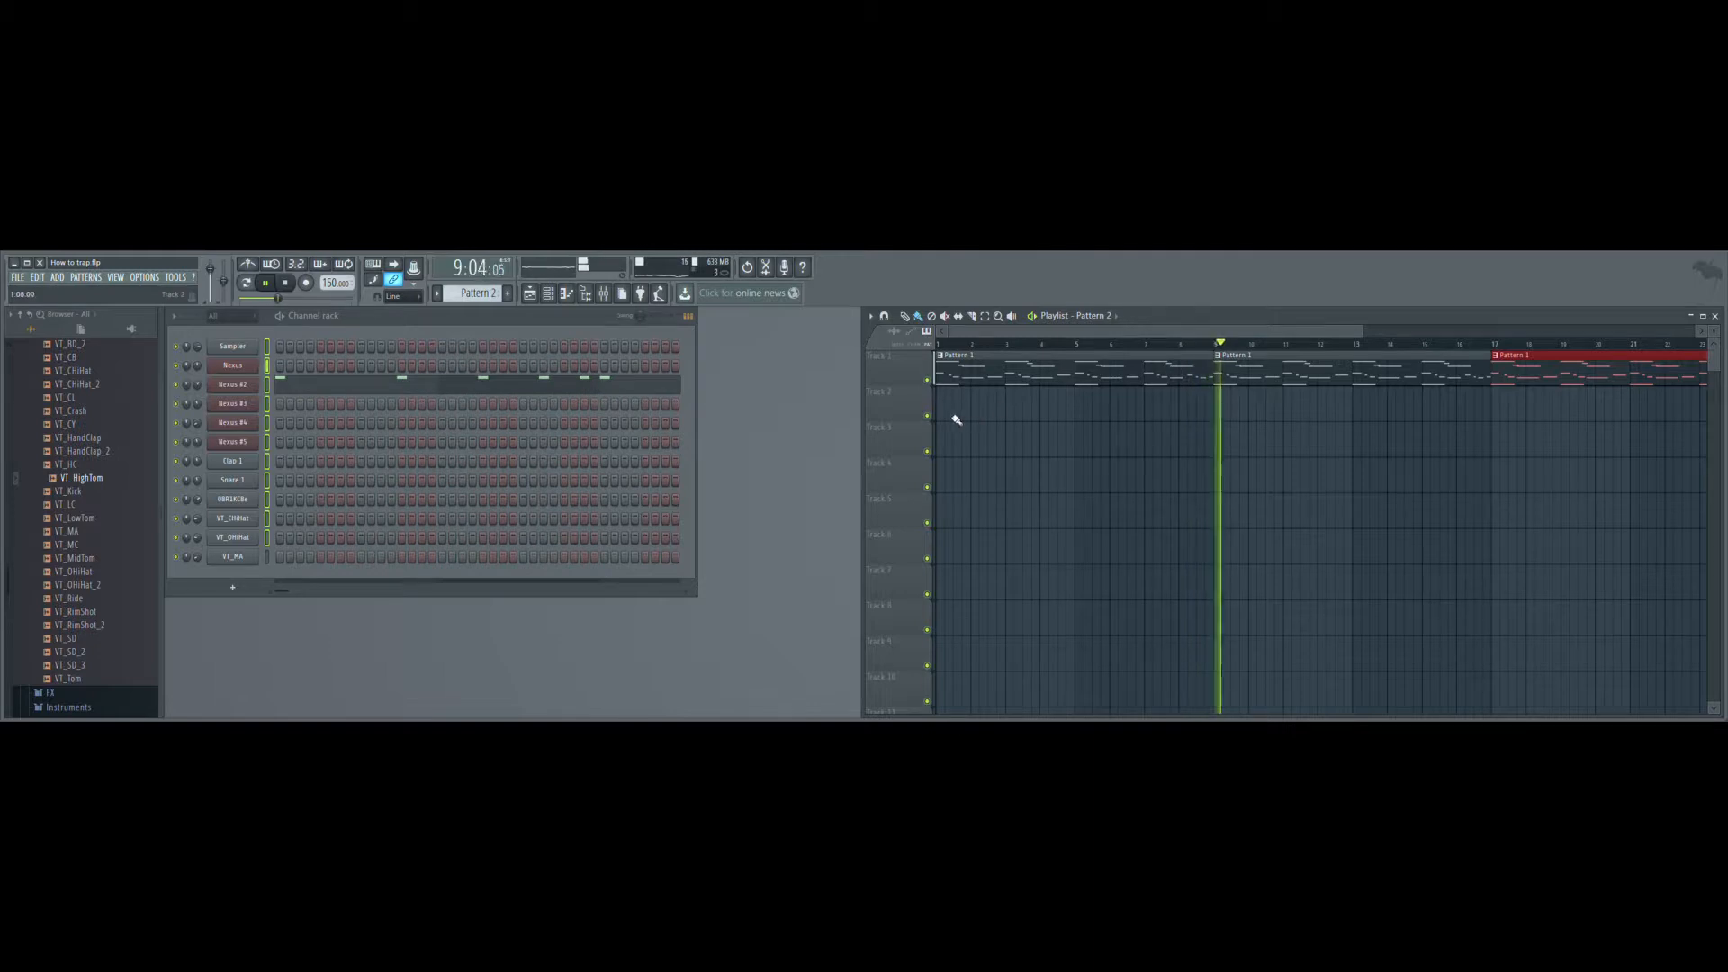
click(1222, 423)
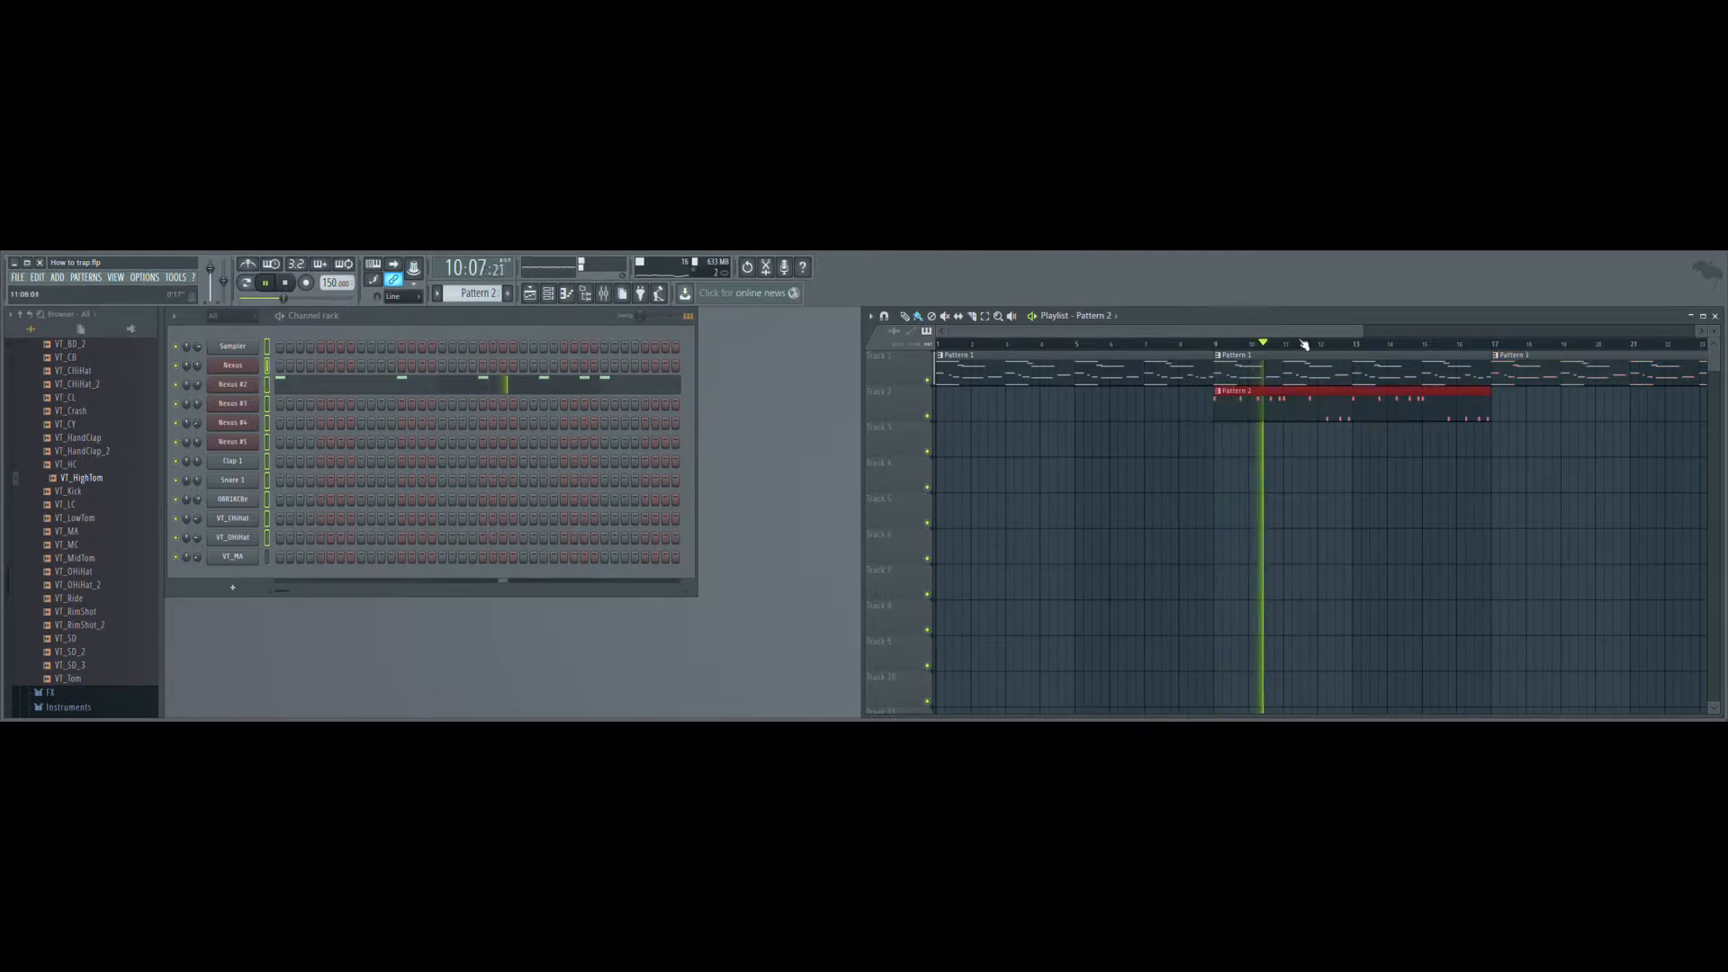
drag(1396, 336, 1432, 333)
click(1534, 396)
click(1510, 381)
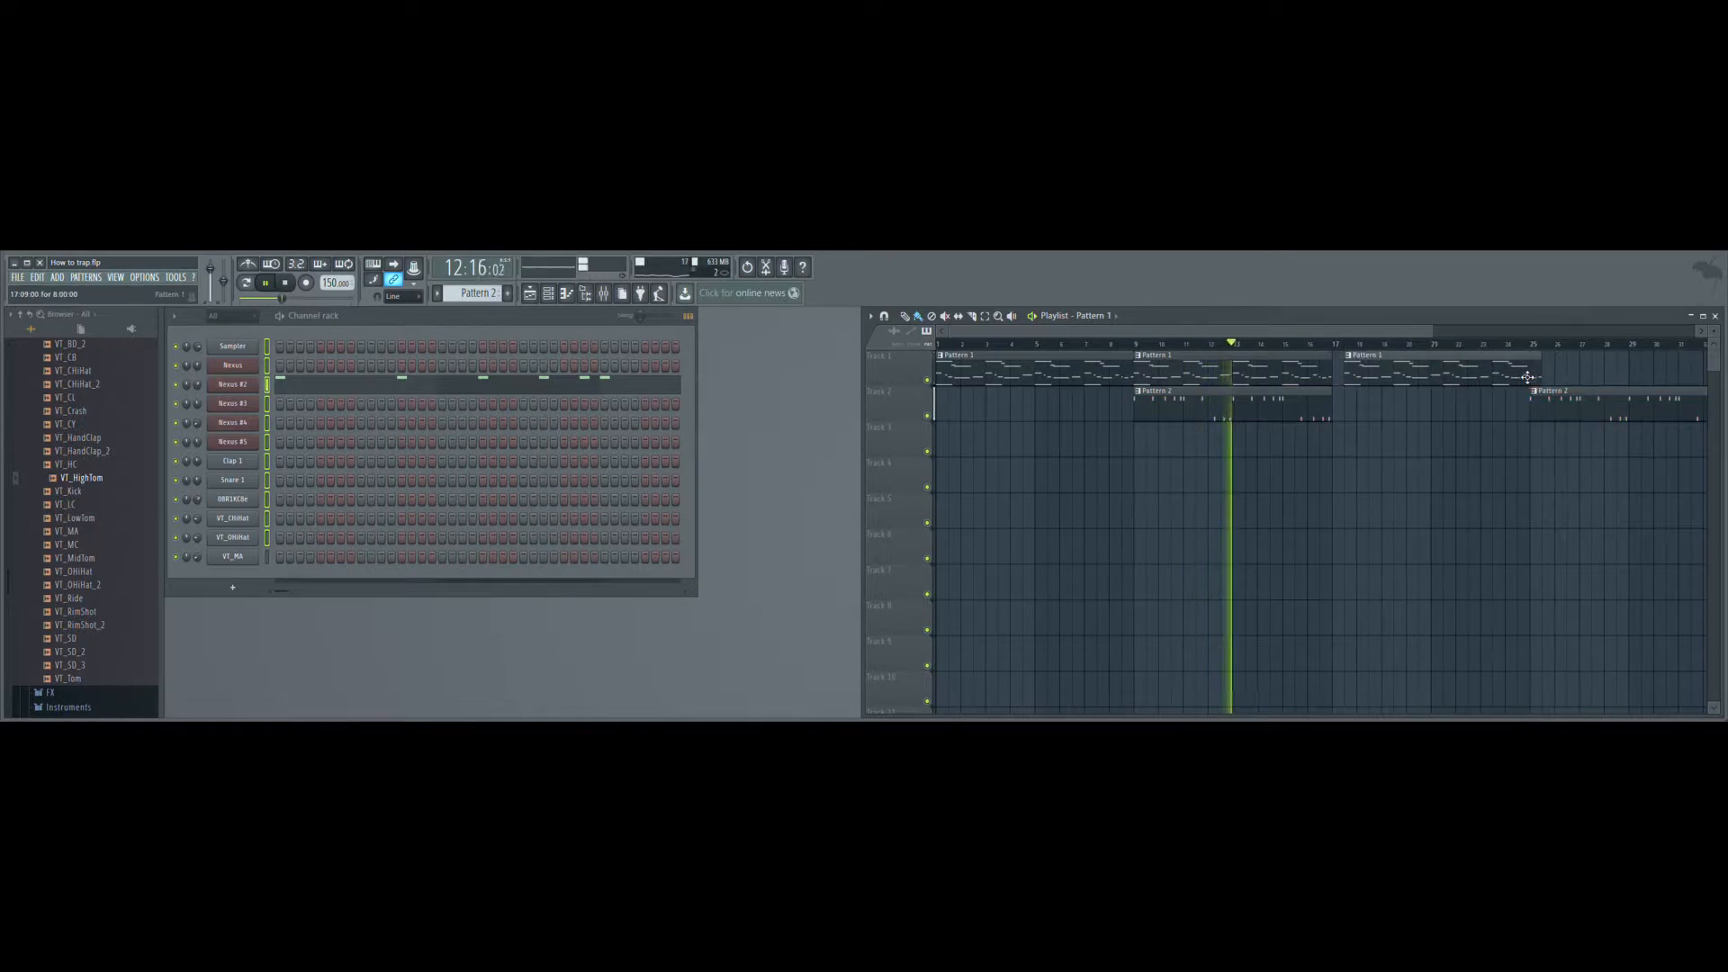
click(1548, 375)
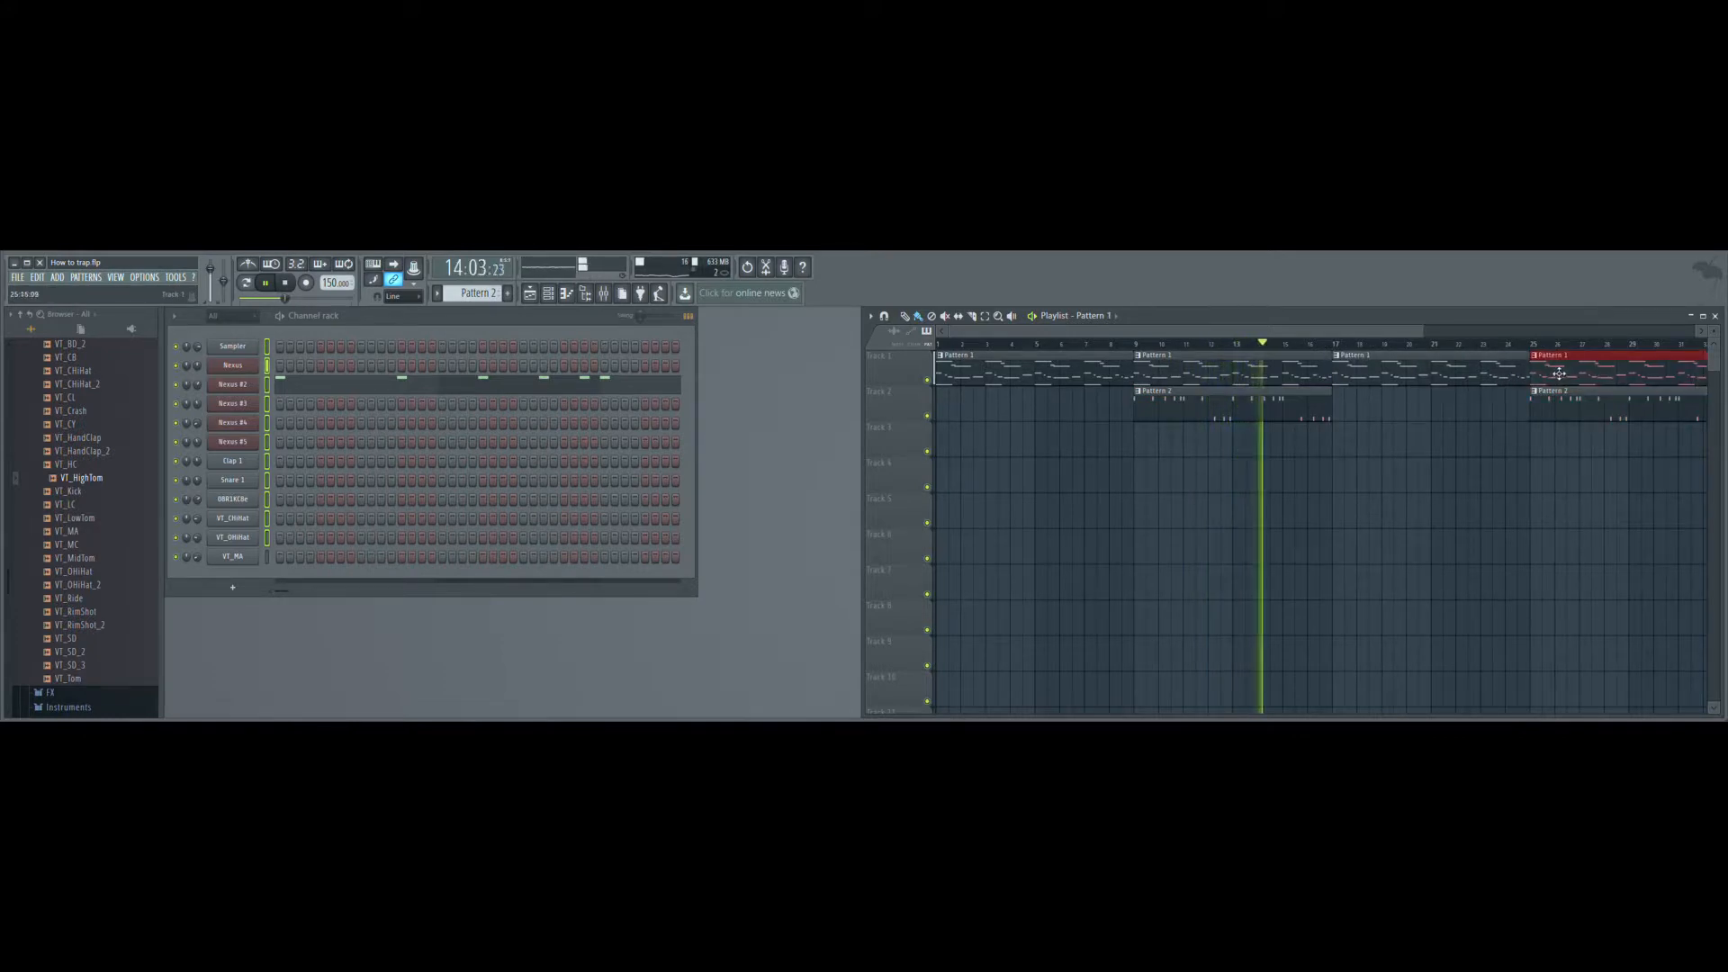
- Lay Pattern 3 clips along Track 3 and remove all of them except the one at bar 17
key(KP_Add)
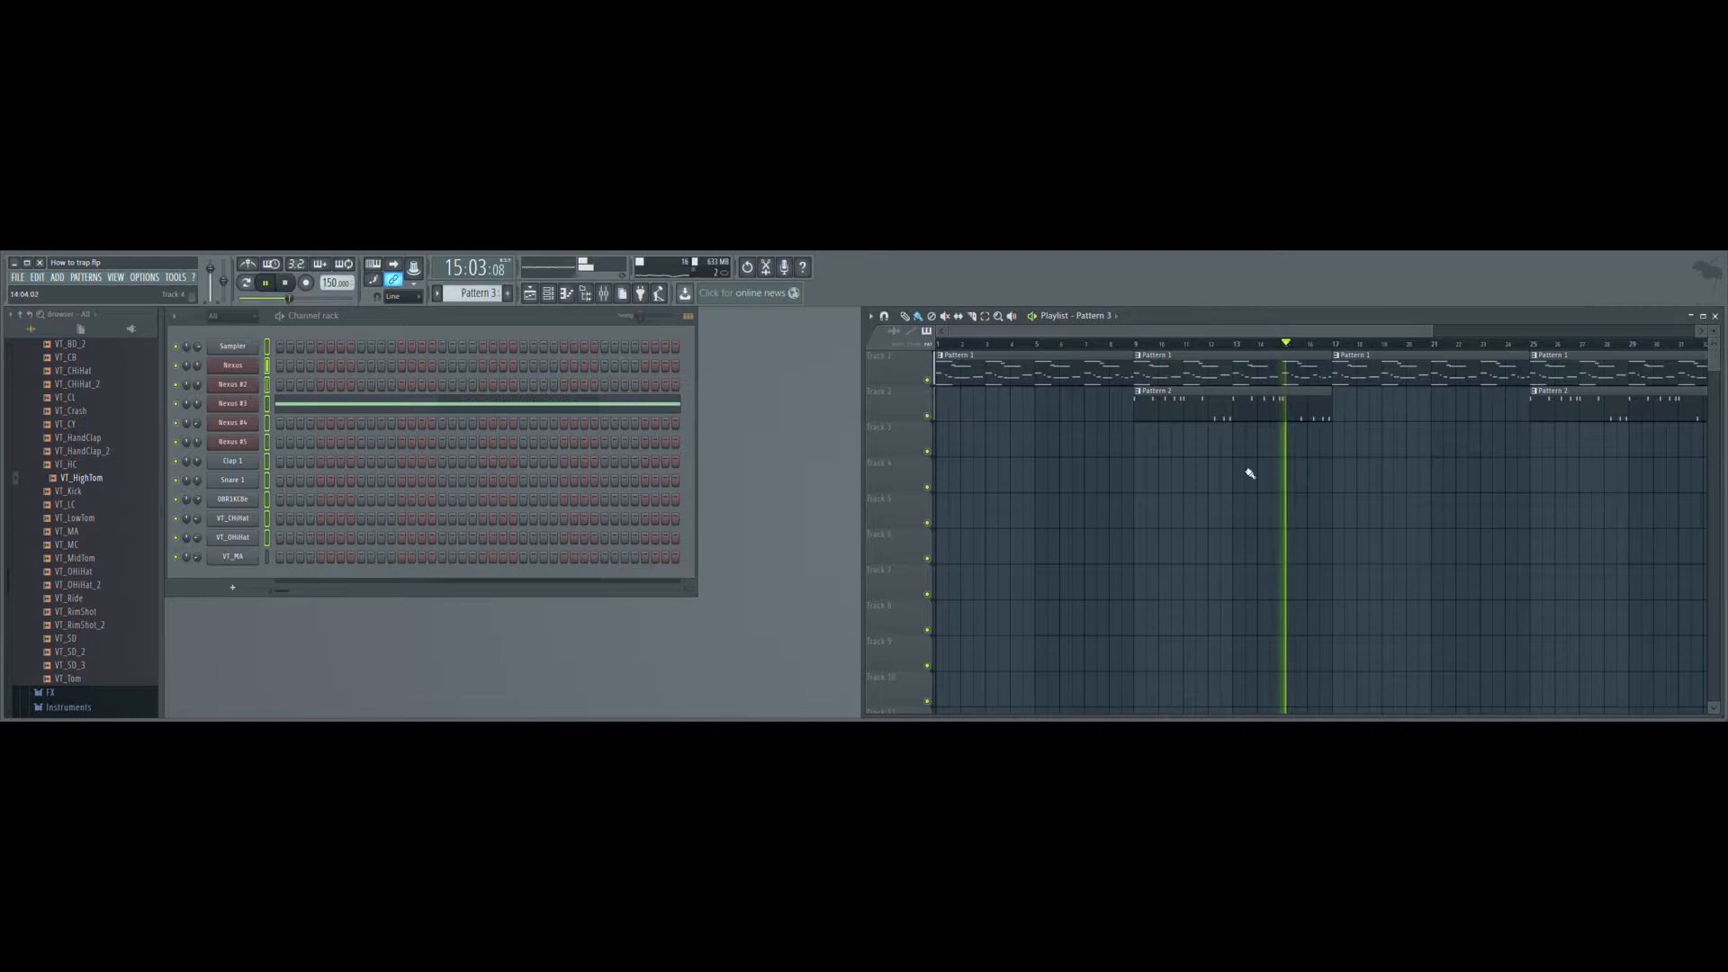
click(1142, 445)
drag(1009, 444, 1580, 454)
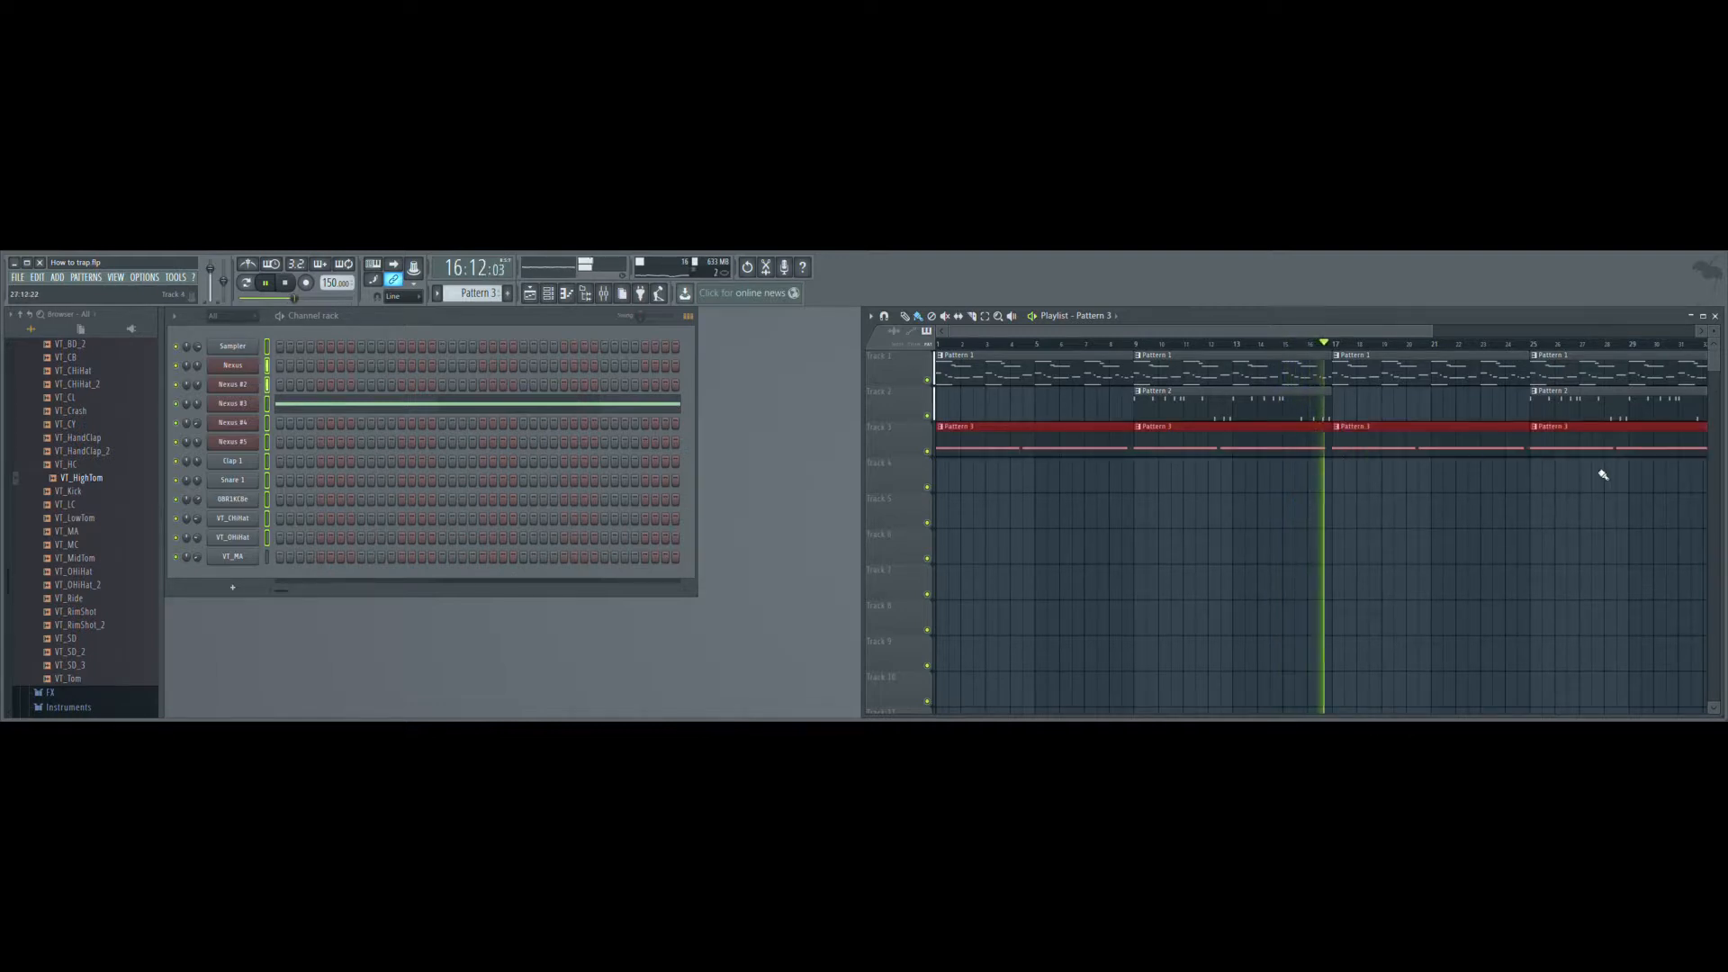
right_click(1208, 449)
right_click(1106, 448)
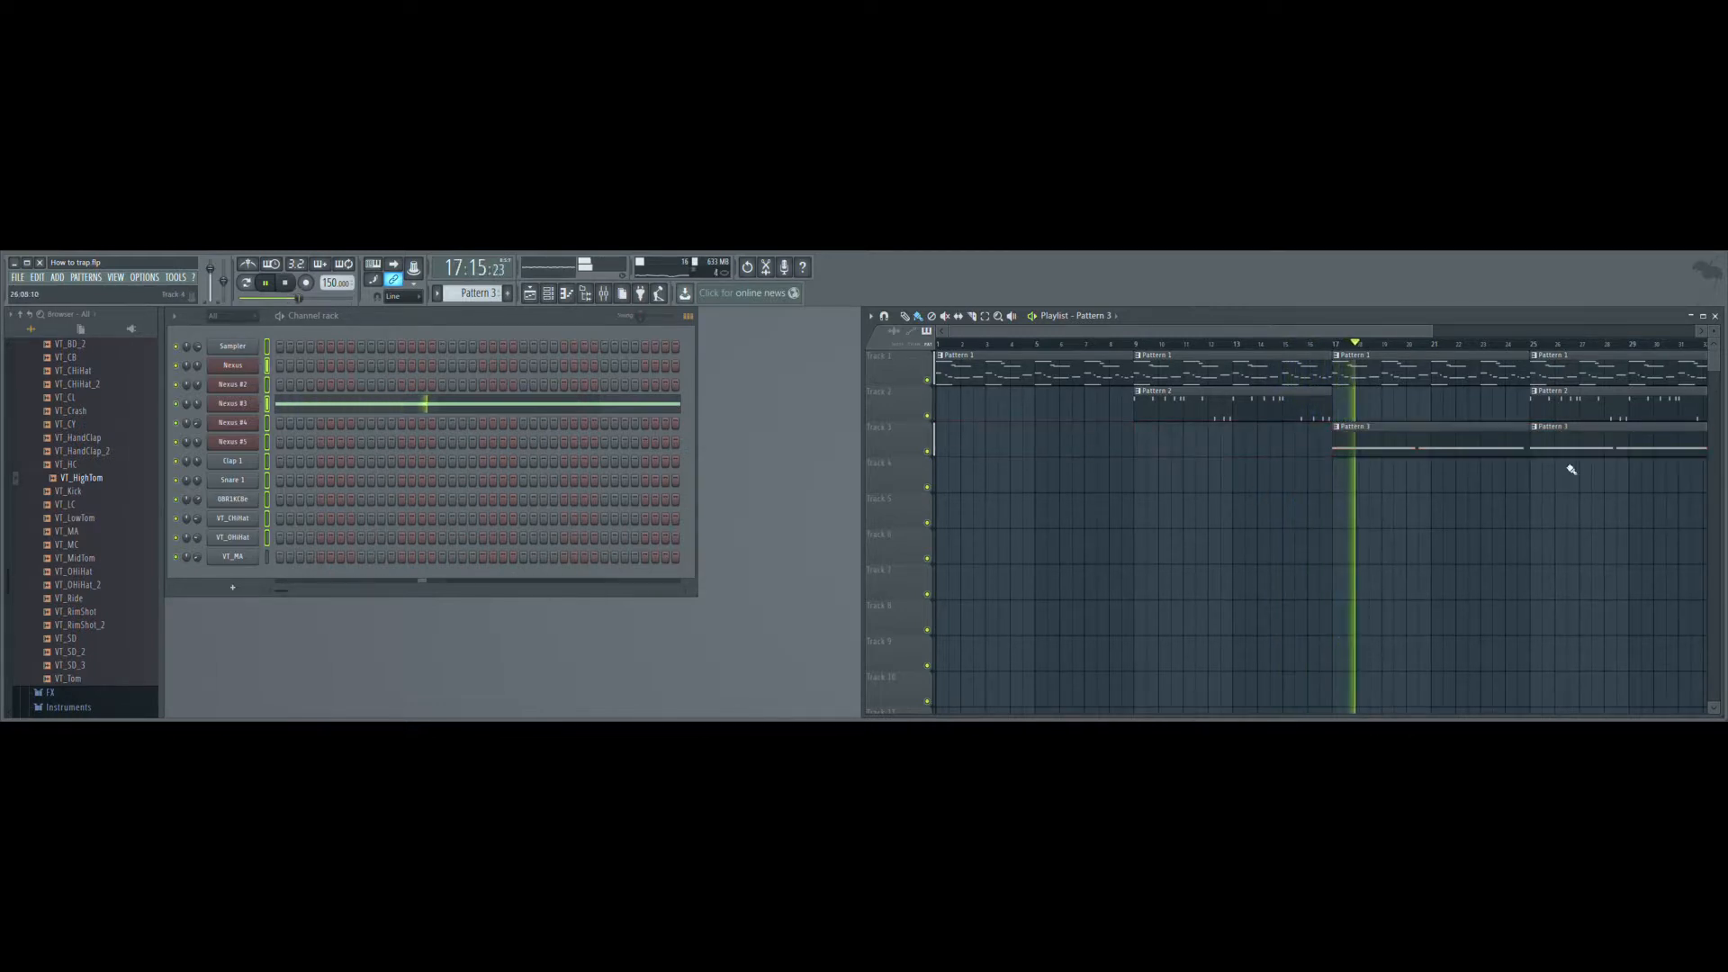
right_click(1592, 450)
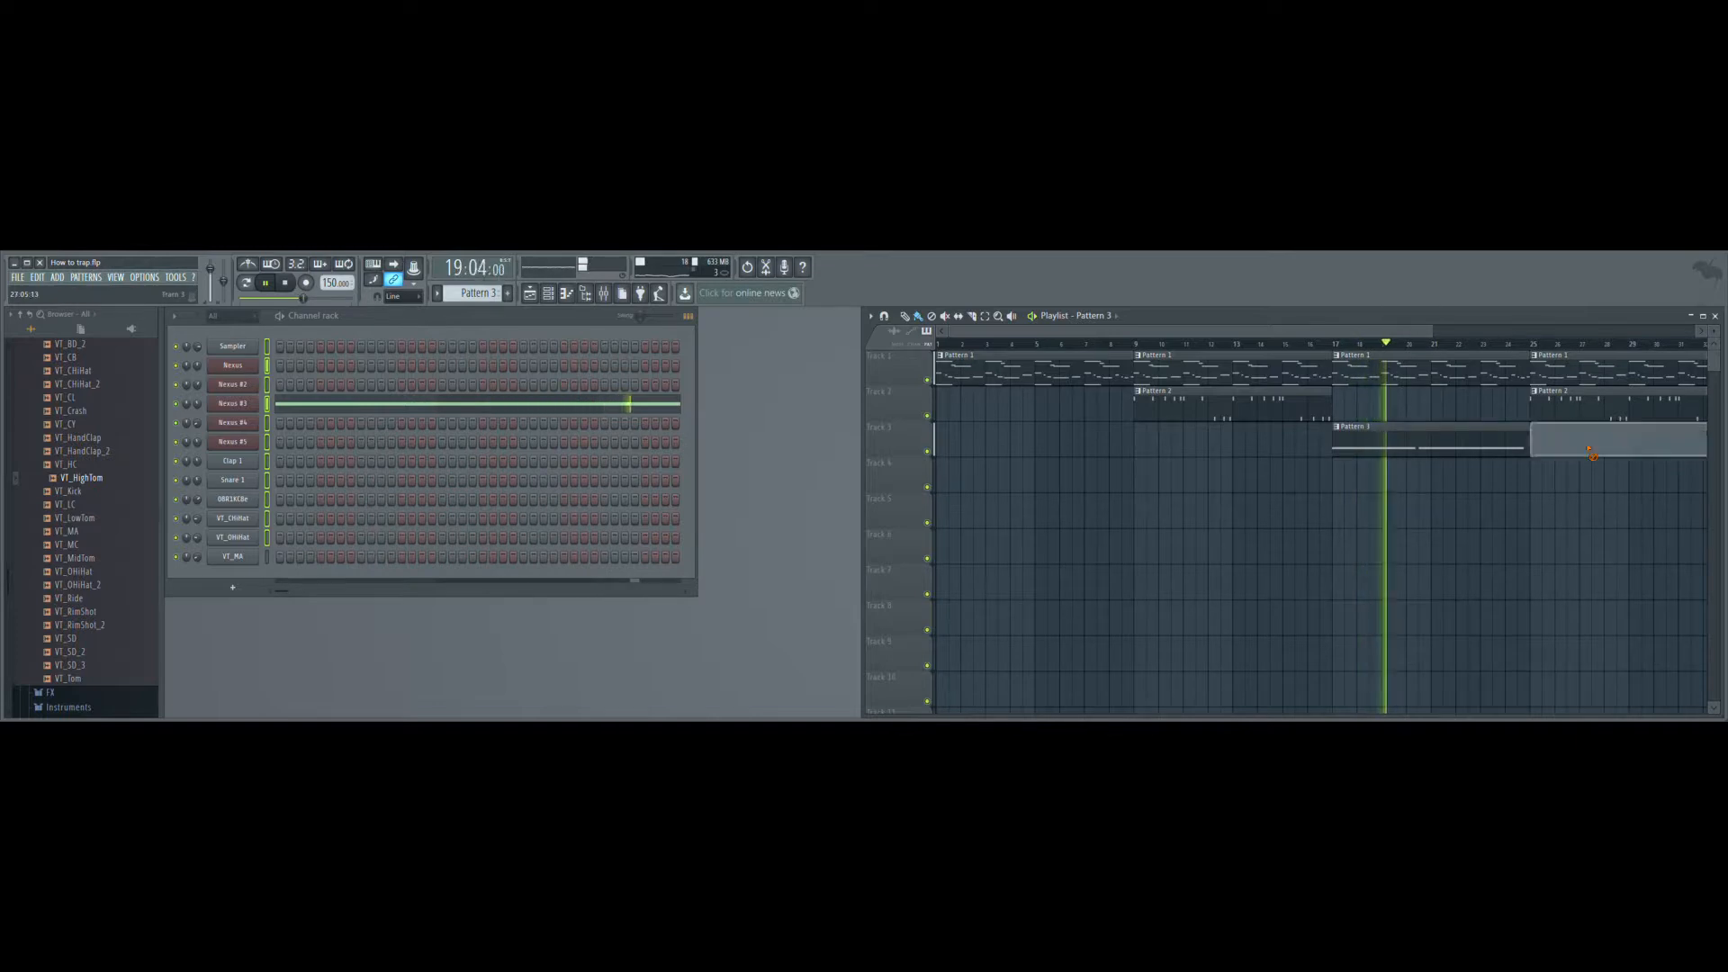
- Place Pattern 4 on Track 4 at bar 25, and Pattern 5 on Track 5 at bars 1, 9, 17 and 25
key(KP_Add)
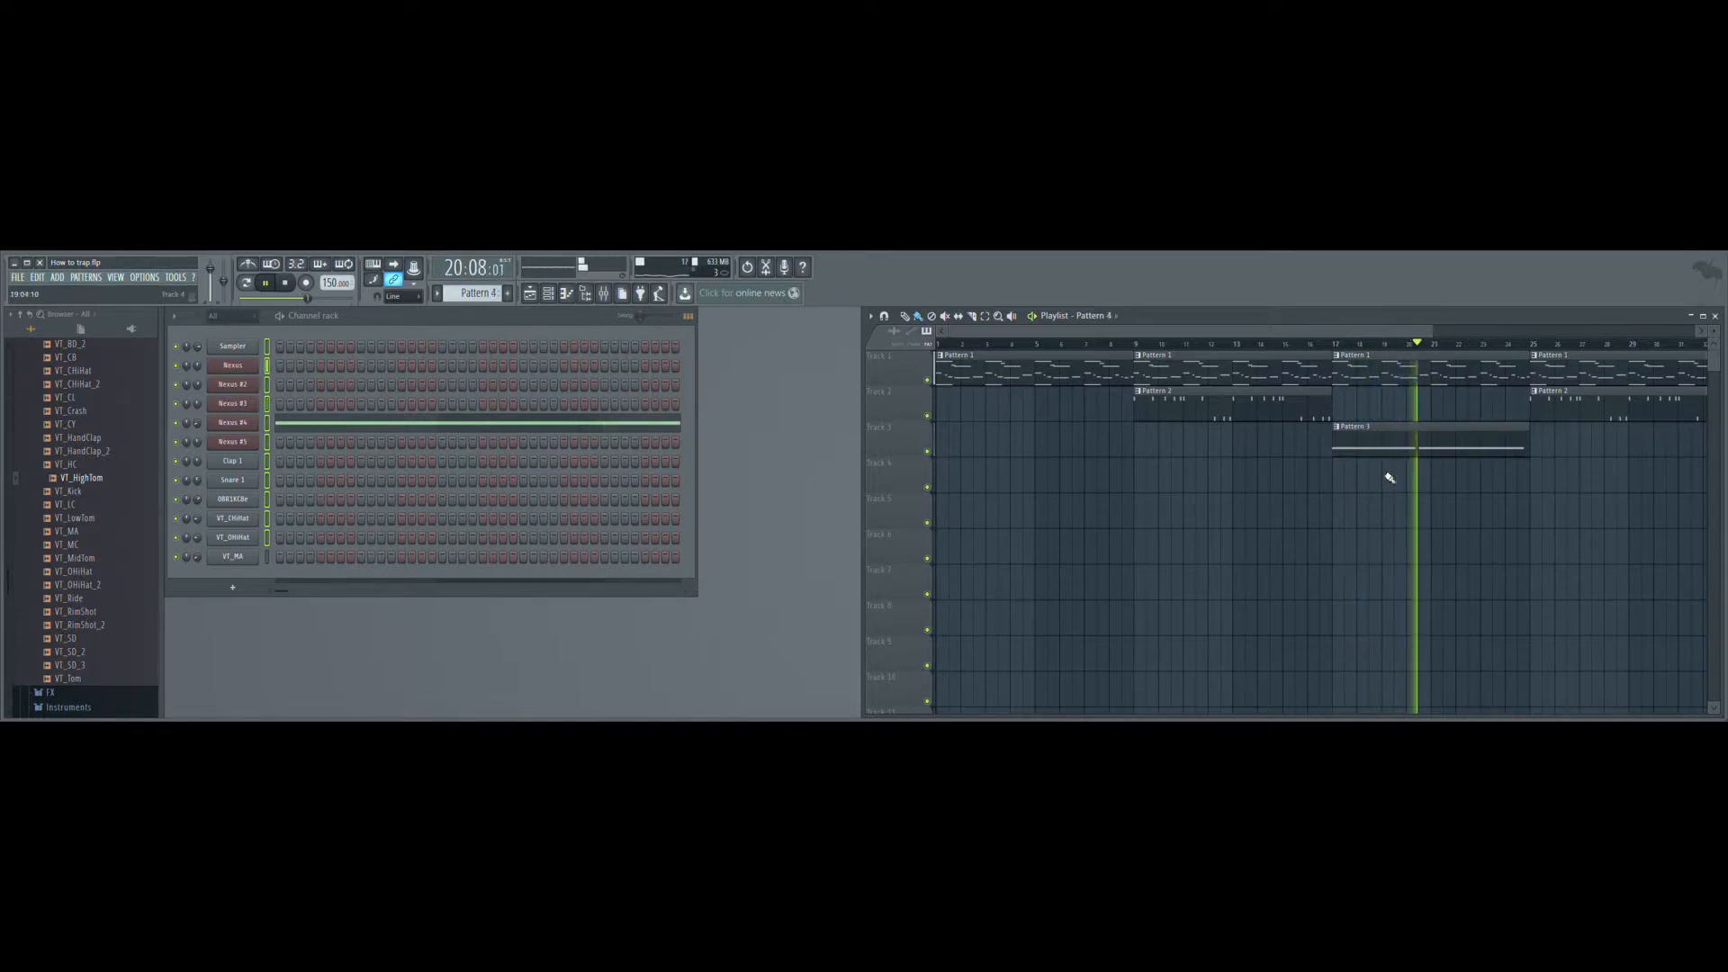
click(1538, 487)
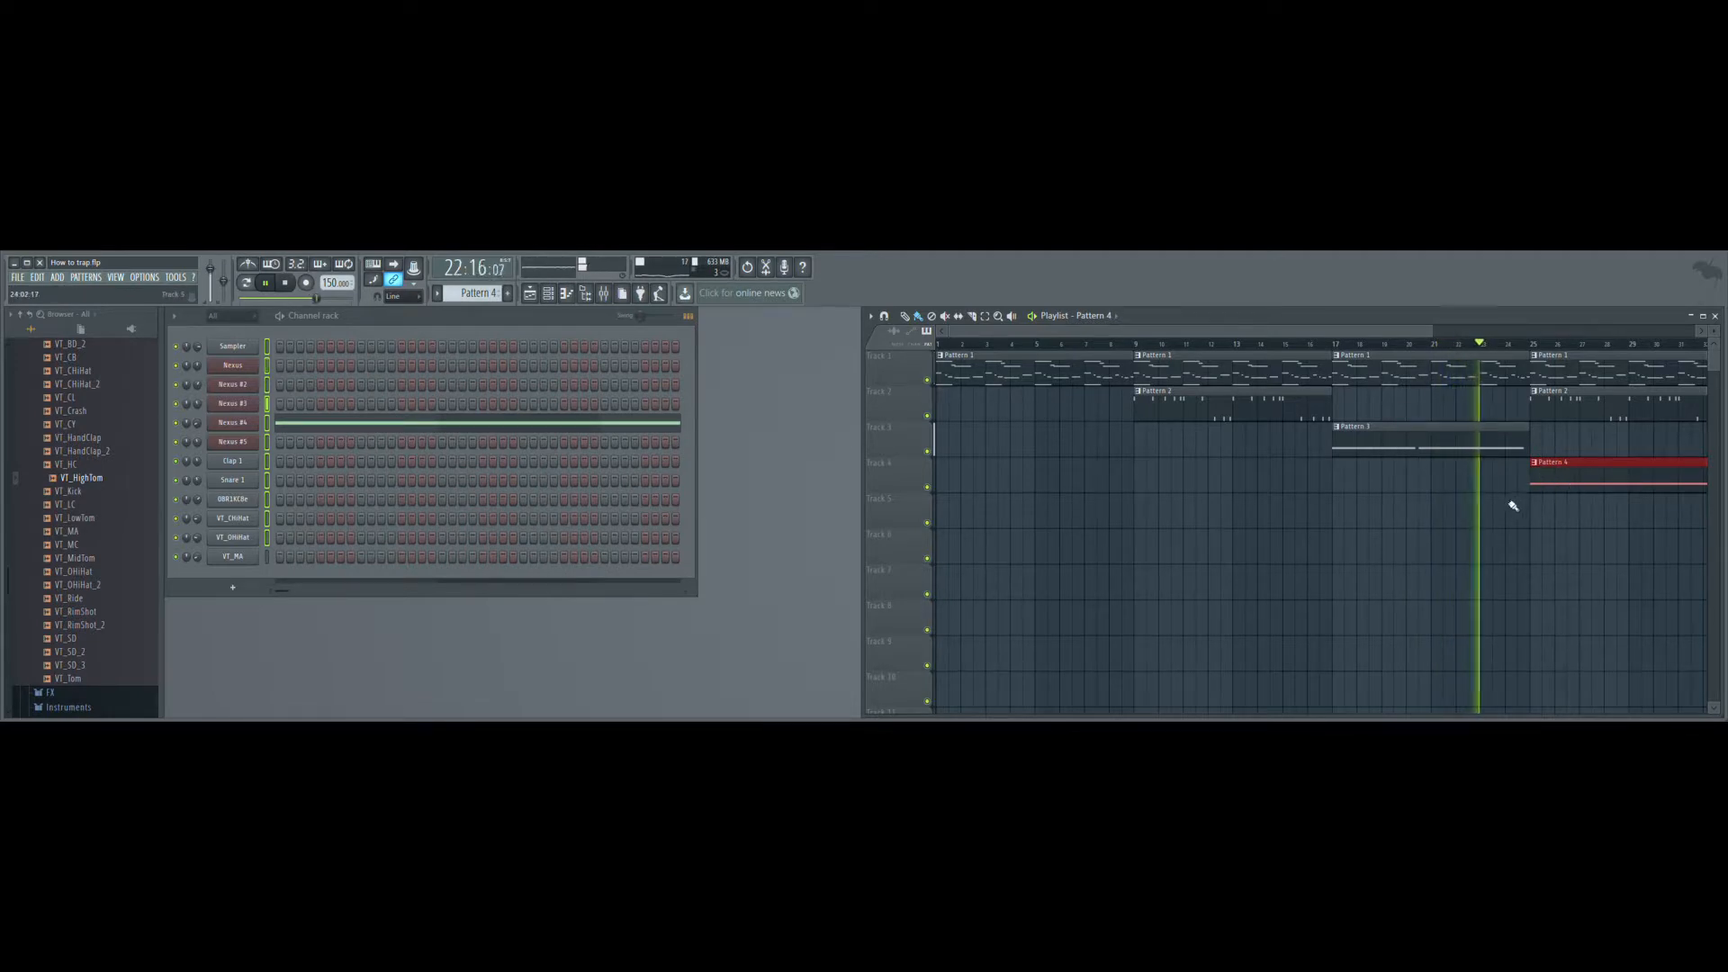
key(KP_Add)
mouse_move(1531, 521)
mouse_down()
mouse_move(1219, 505)
mouse_move(855, 537)
mouse_move(1320, 626)
mouse_up()
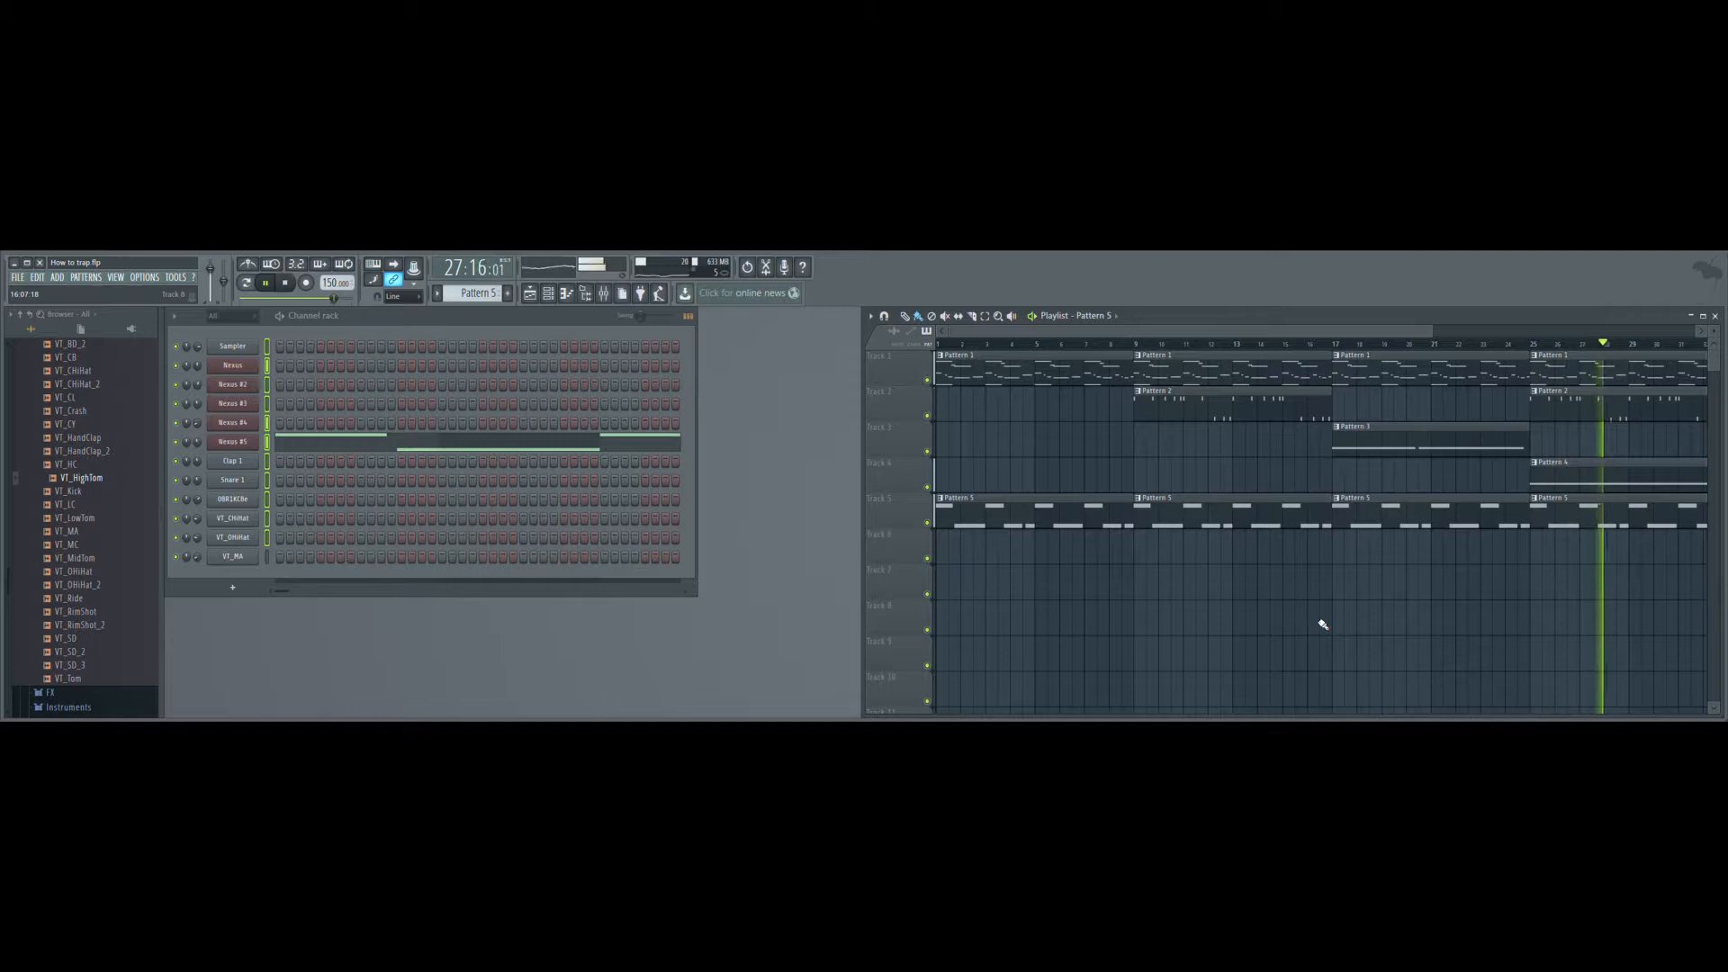
- Place the Clap clip, Pattern 6, on Track 6 at bar 9
key(KP_Add)
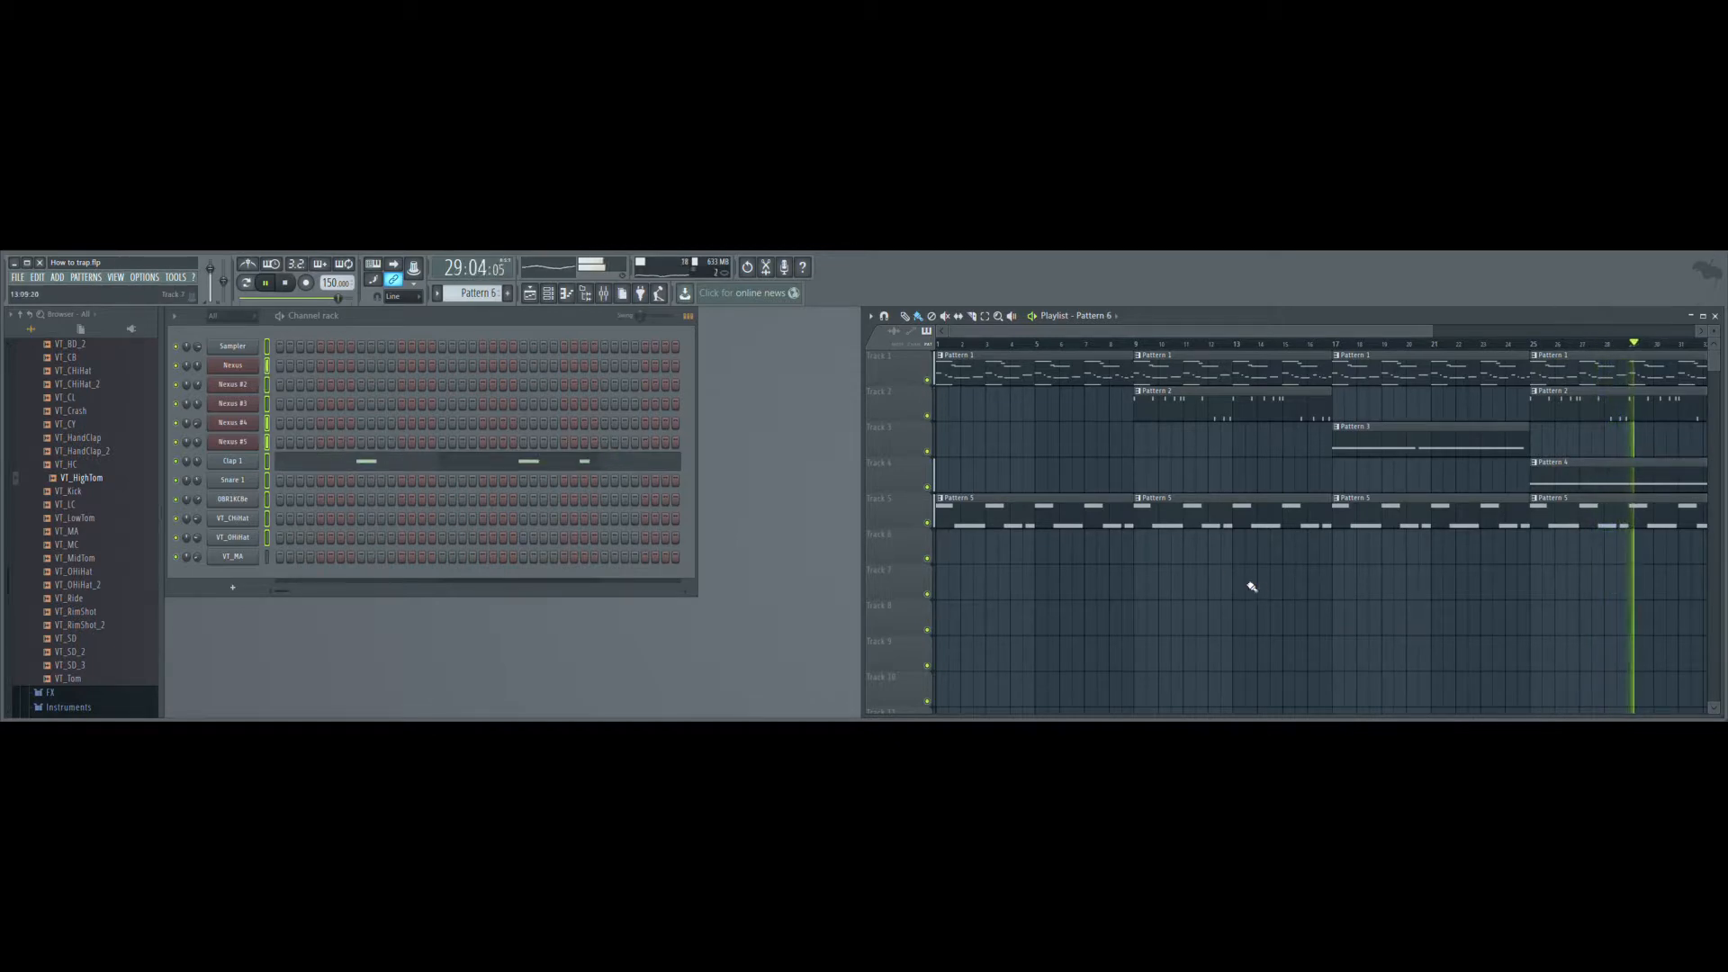
click(1140, 562)
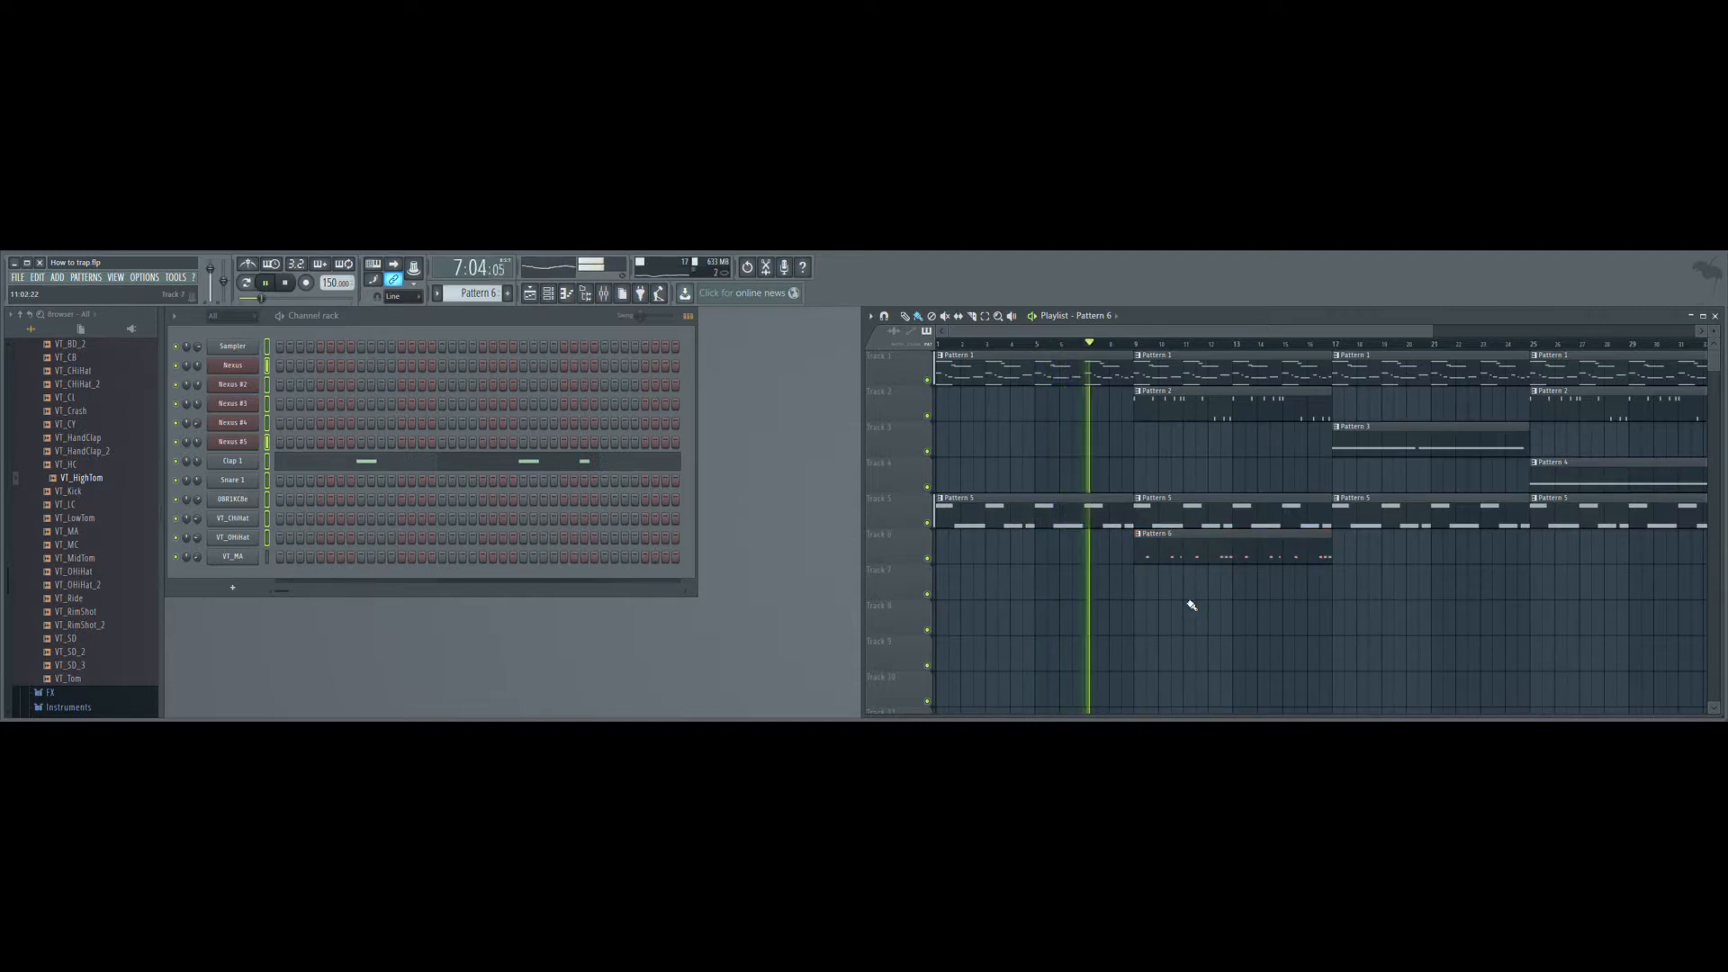
- Place Pattern 8 on Track 7 at bars 9 and 17
key(plus)
key(plus)
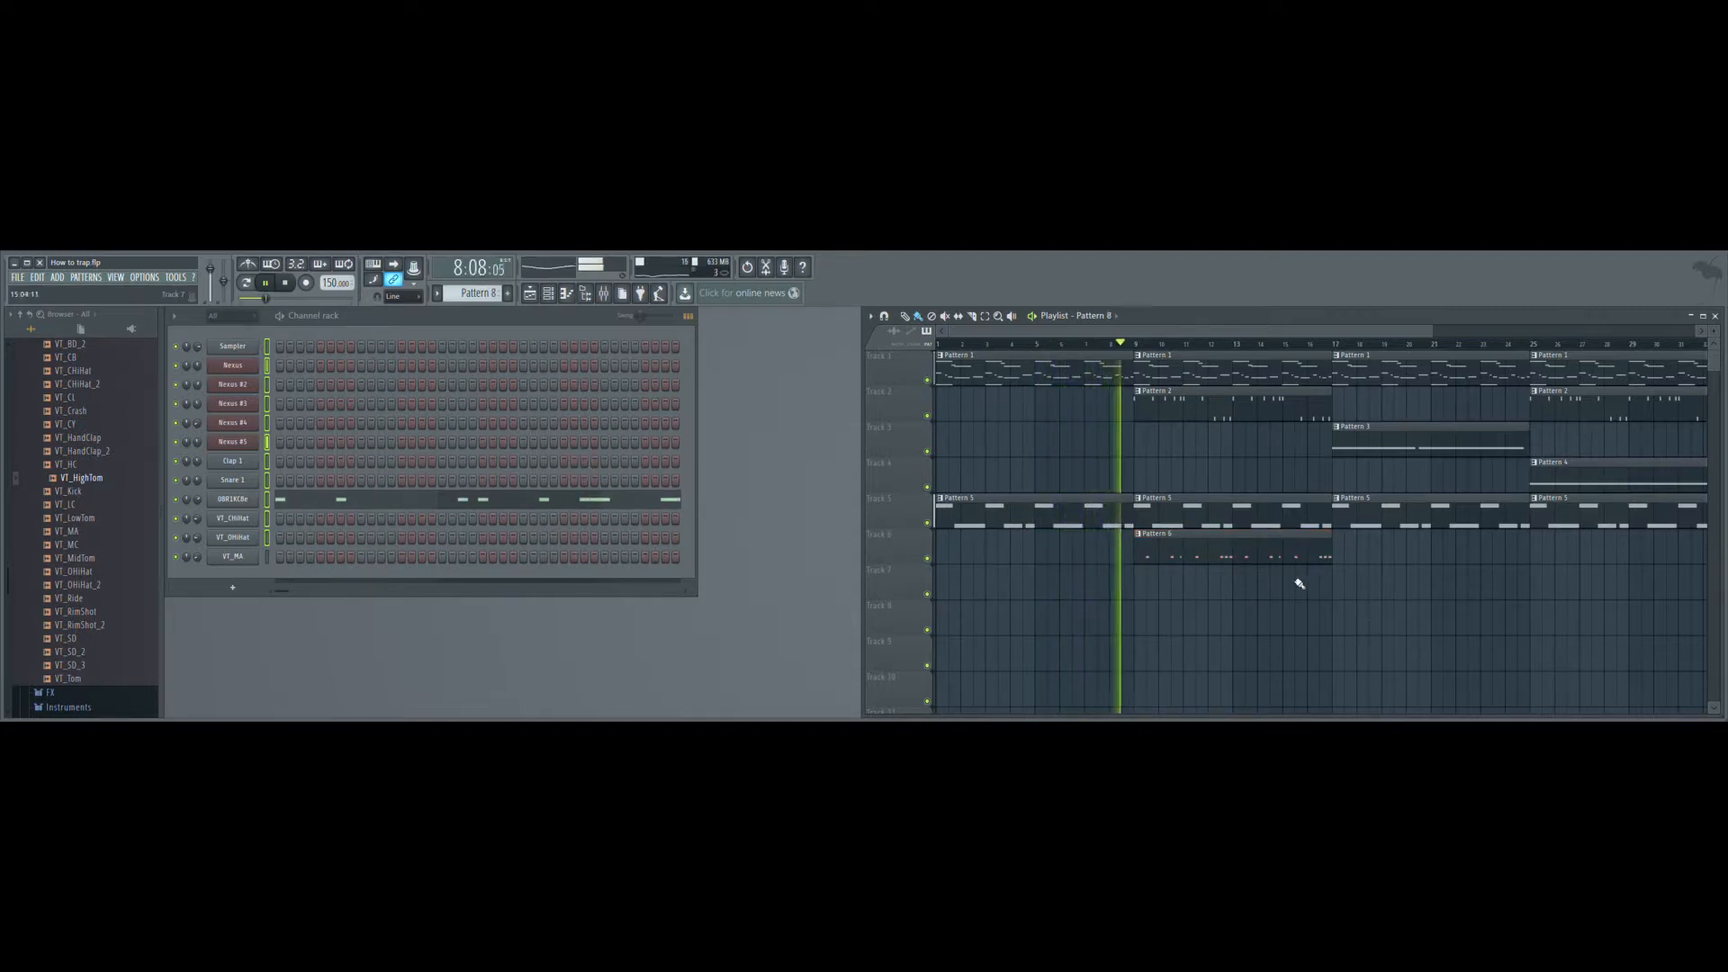
click(1143, 596)
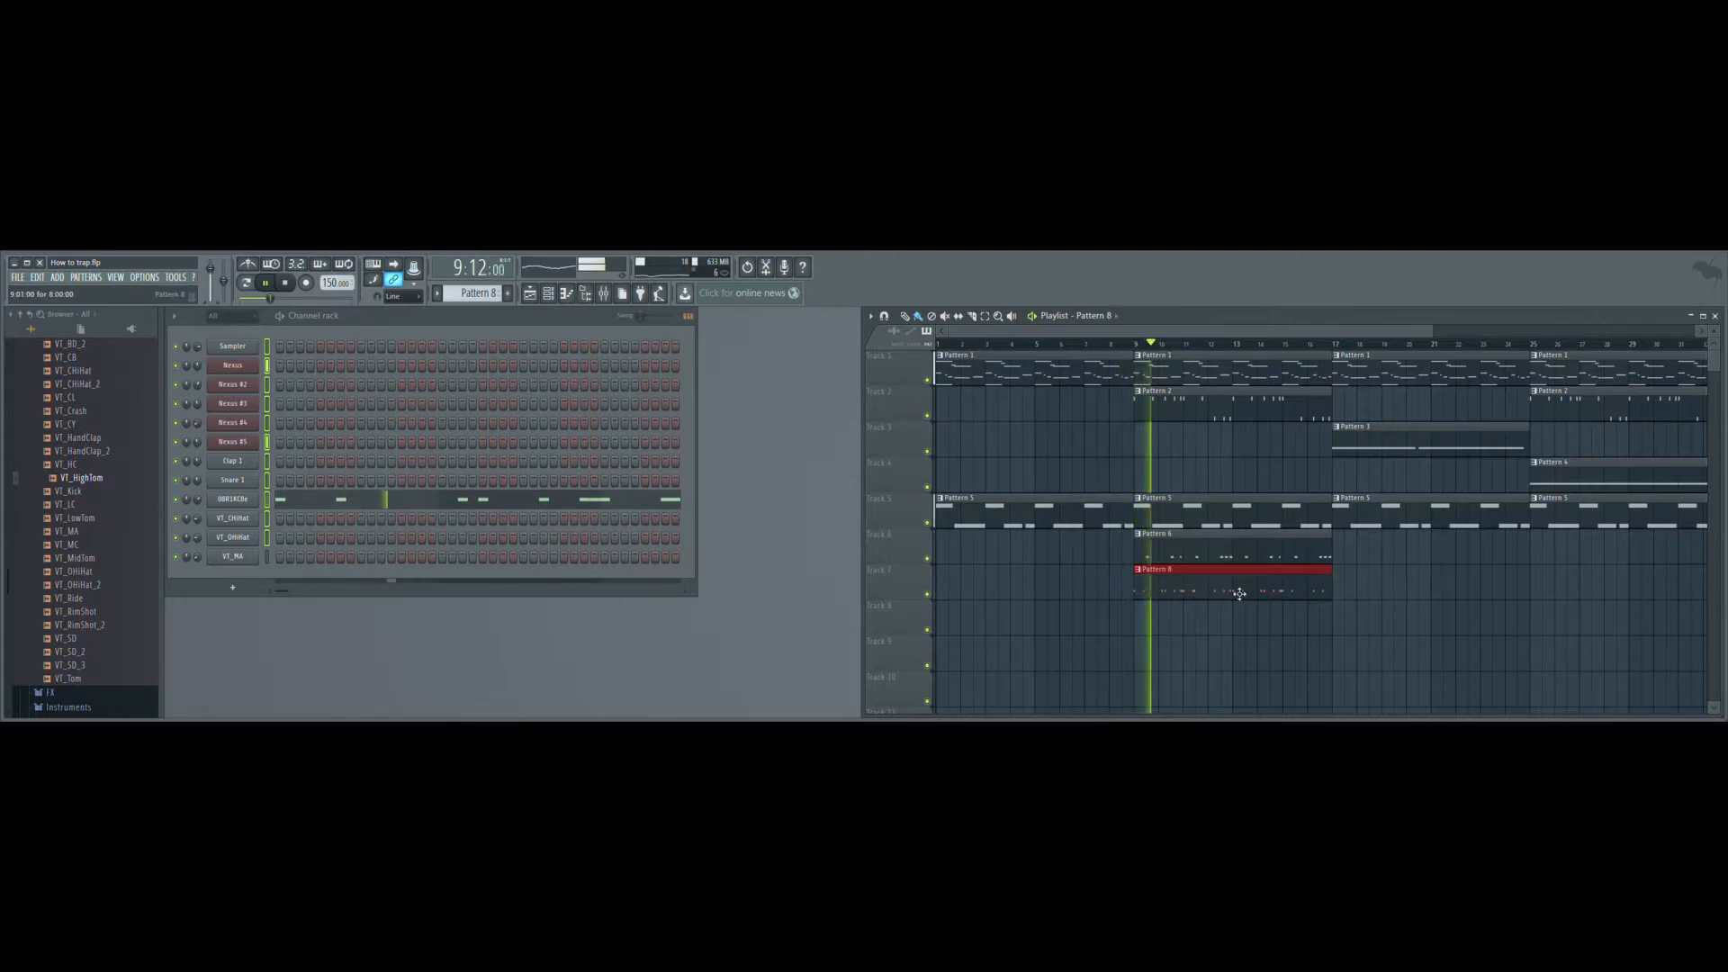
click(1345, 586)
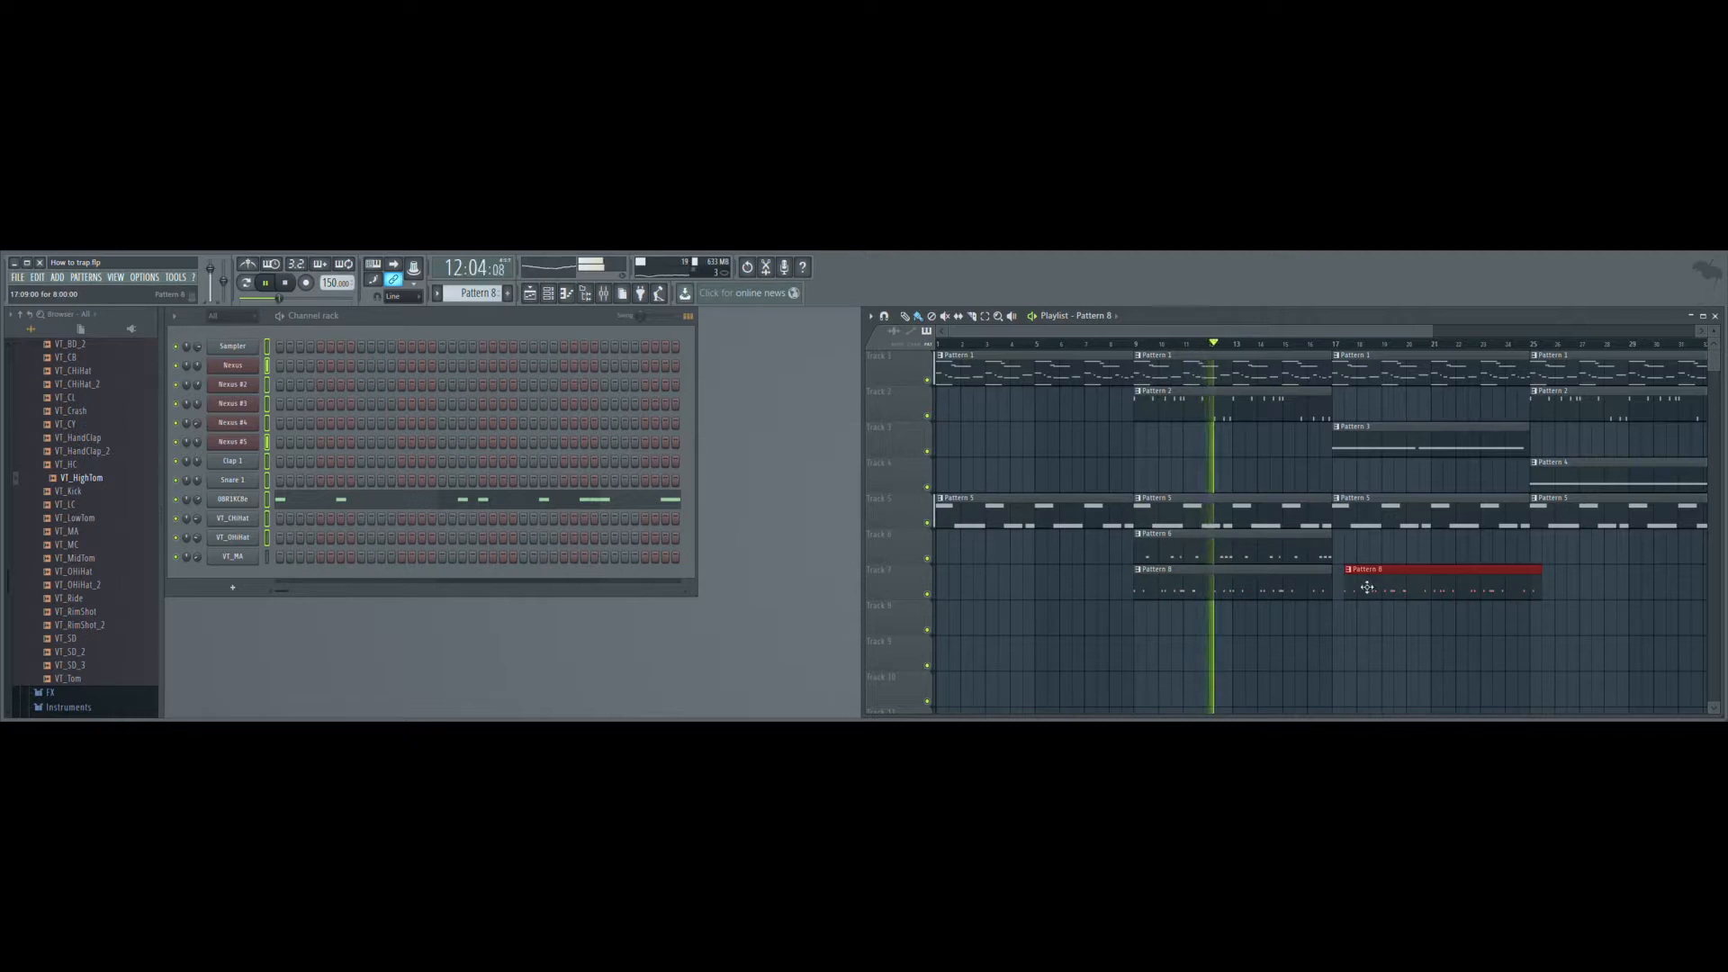
- Add a Pattern 9 clip on Track 8 and move it to bar 25, and place Pattern 6 on Track 6 at bar 17
key(KP_Add)
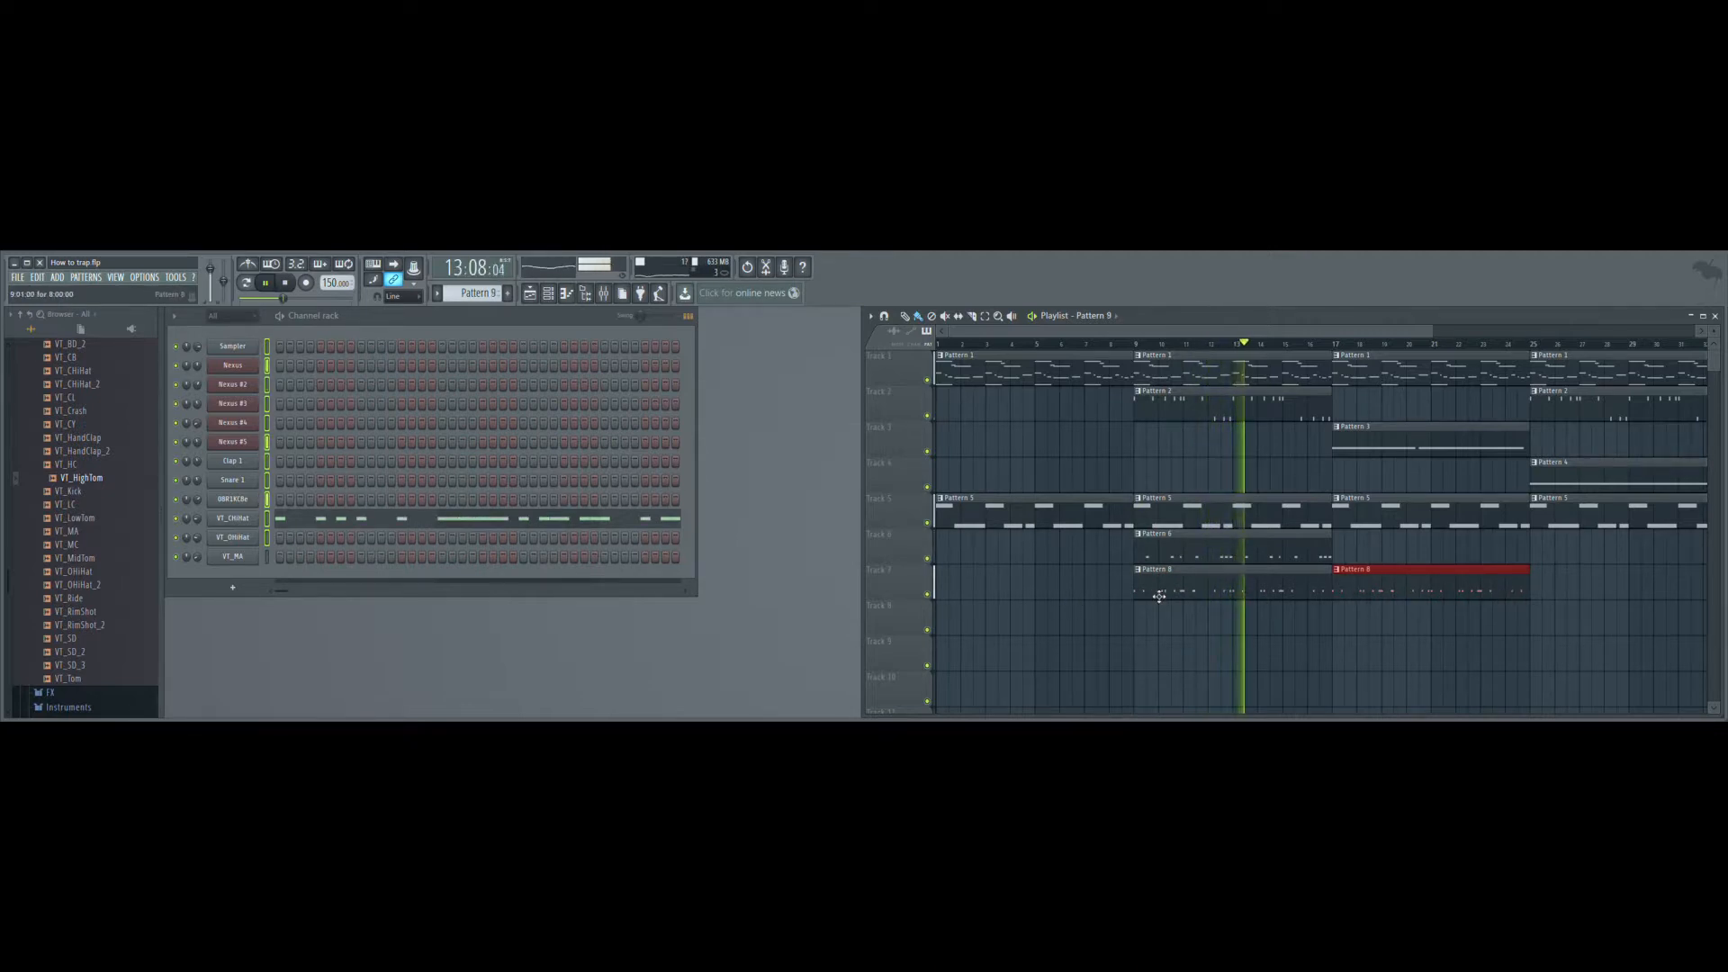
click(1341, 621)
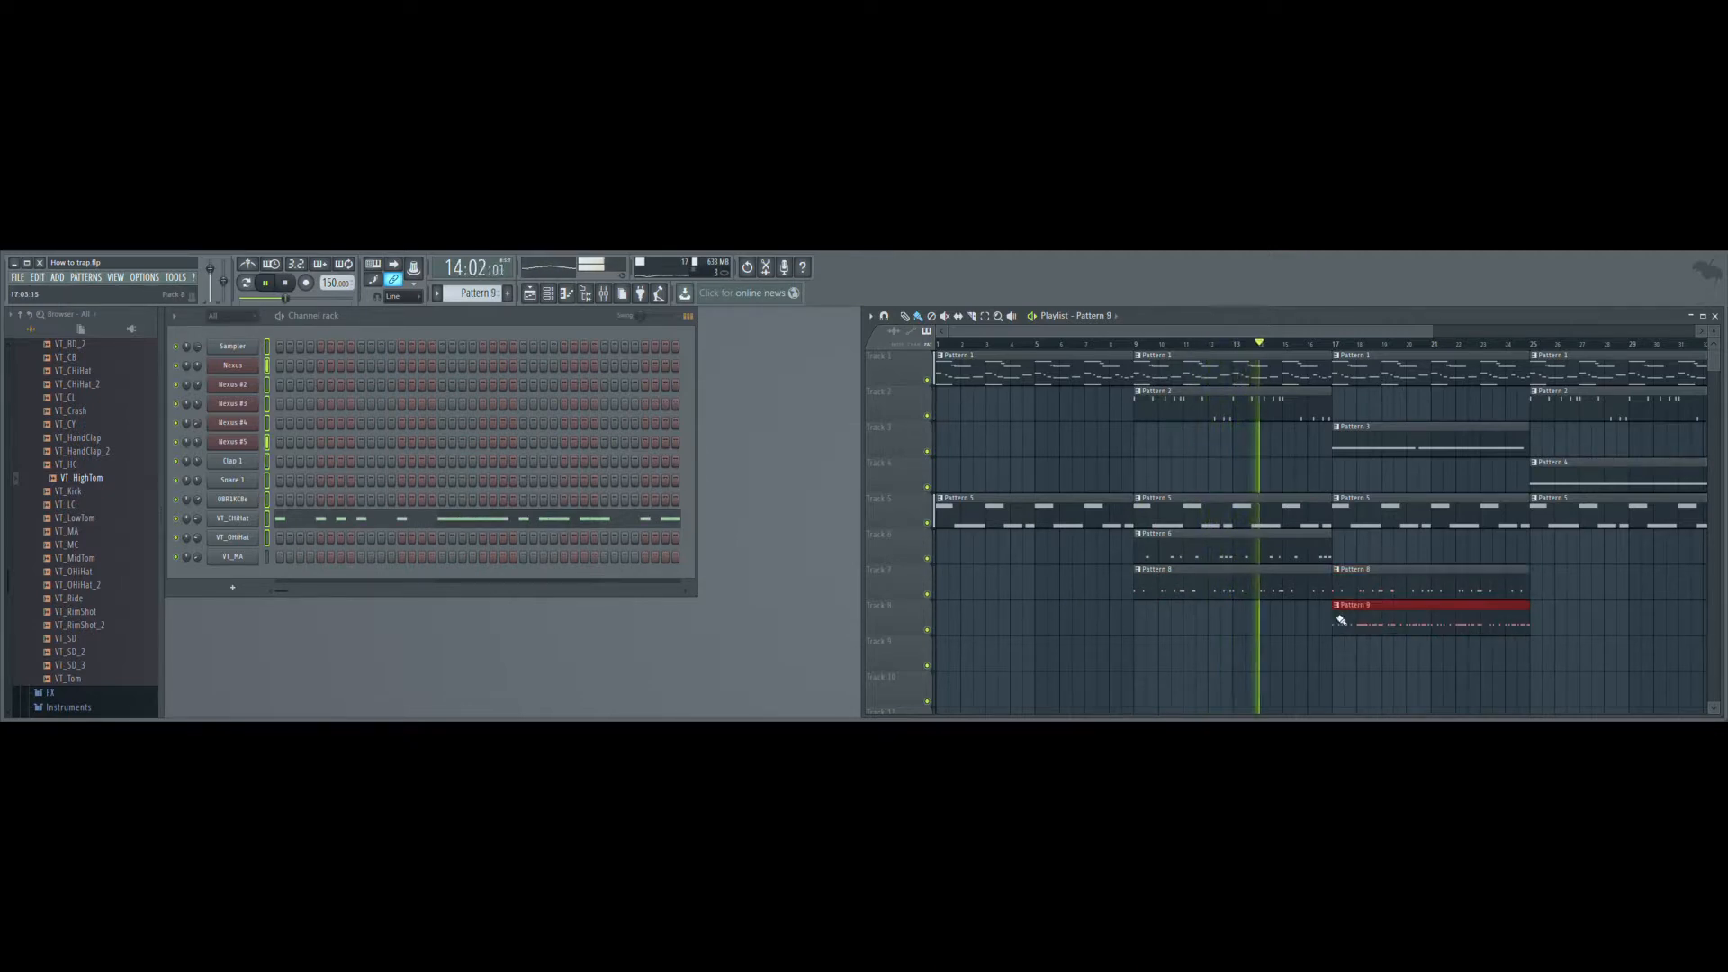
click(1335, 558)
click(1343, 556)
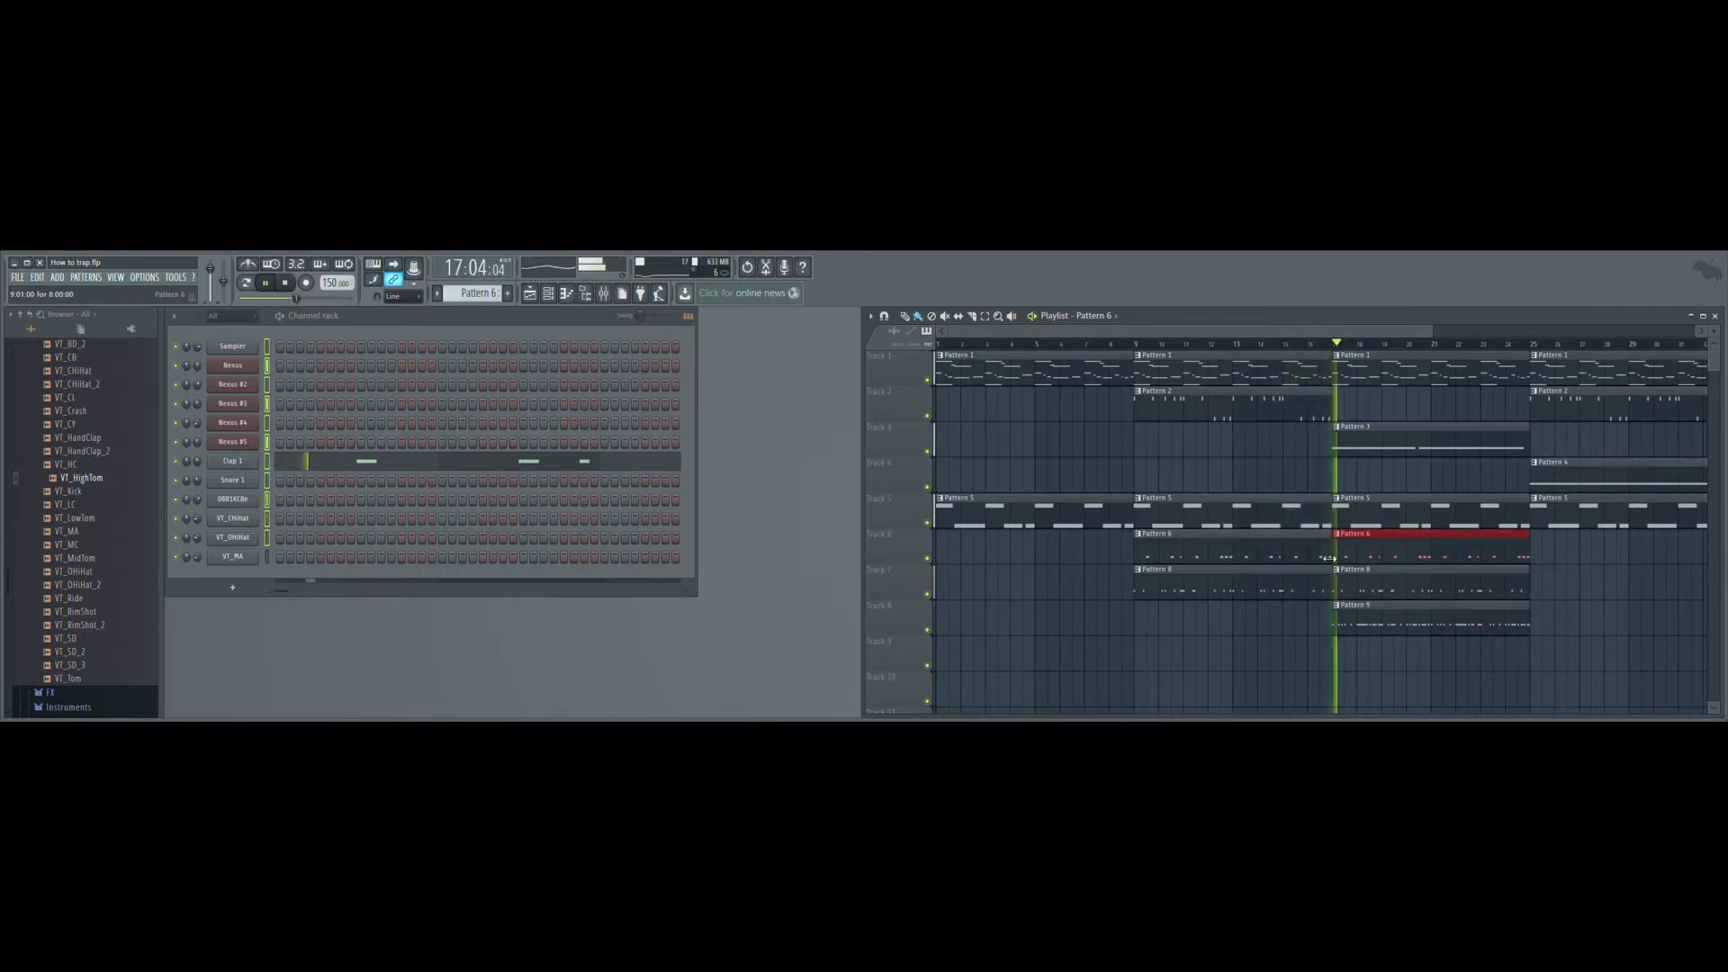
drag(1385, 636, 1586, 639)
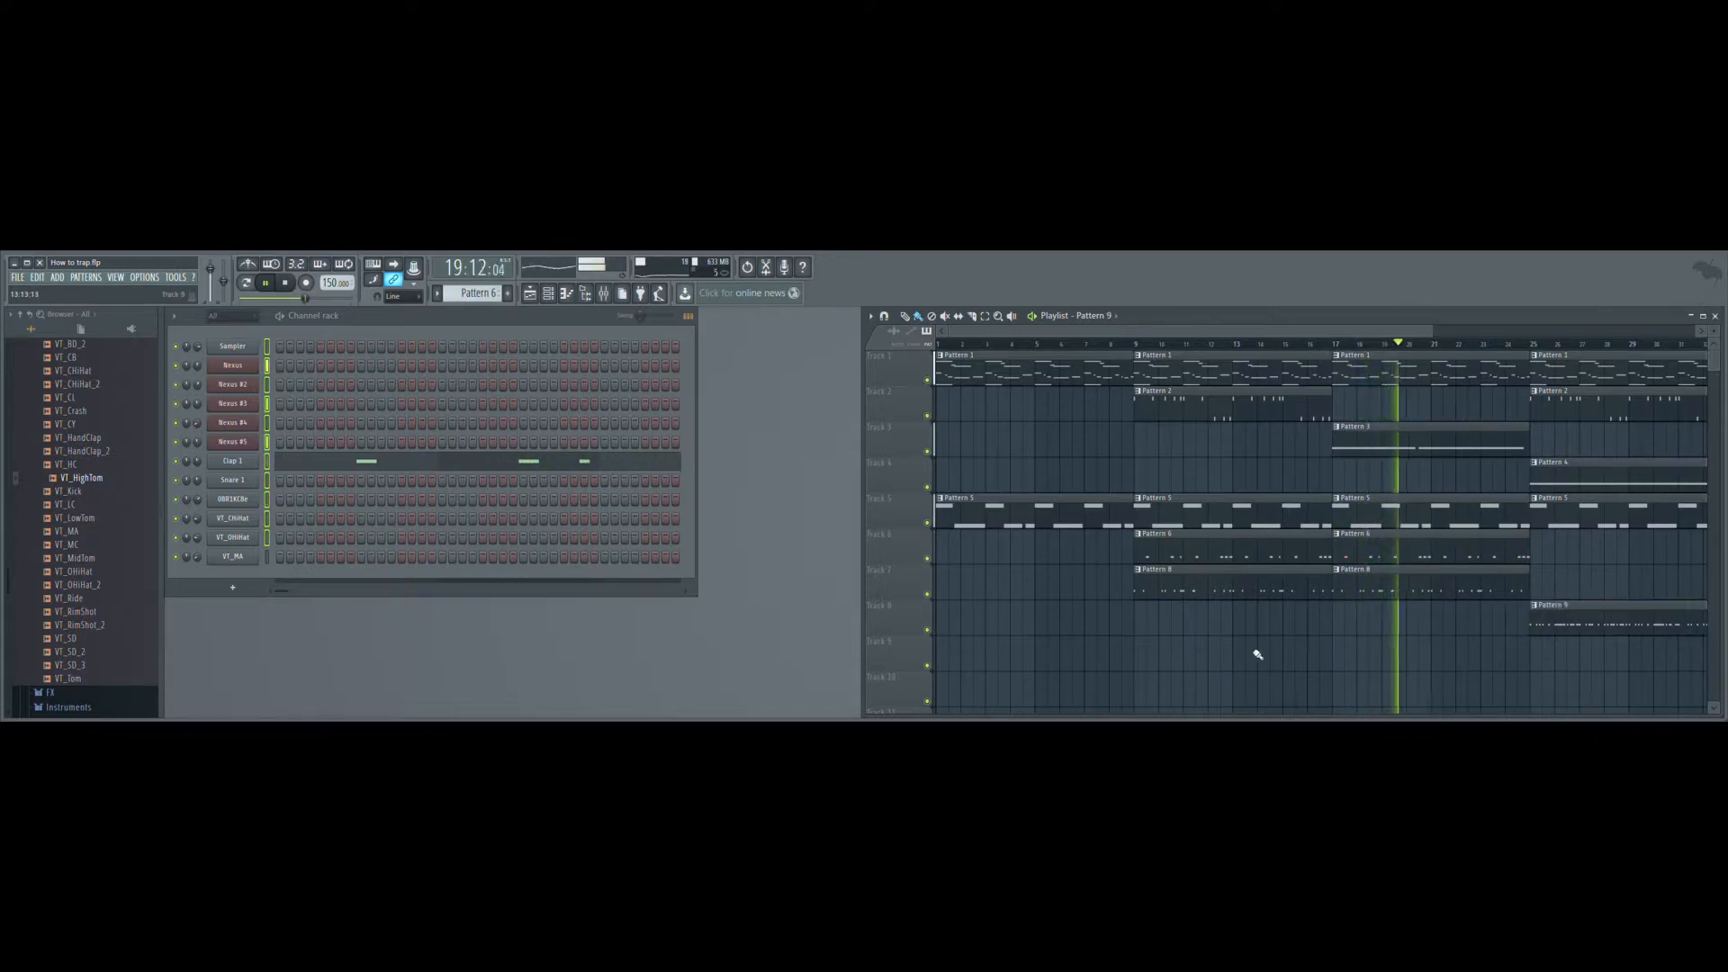
- Place Pattern 10 on Track 9 at bars 1, 9, 17 and 25, removing the surplus clips in between
key(KP_Add)
key(KP_Add)
key(KP_Add)
key(KP_Add)
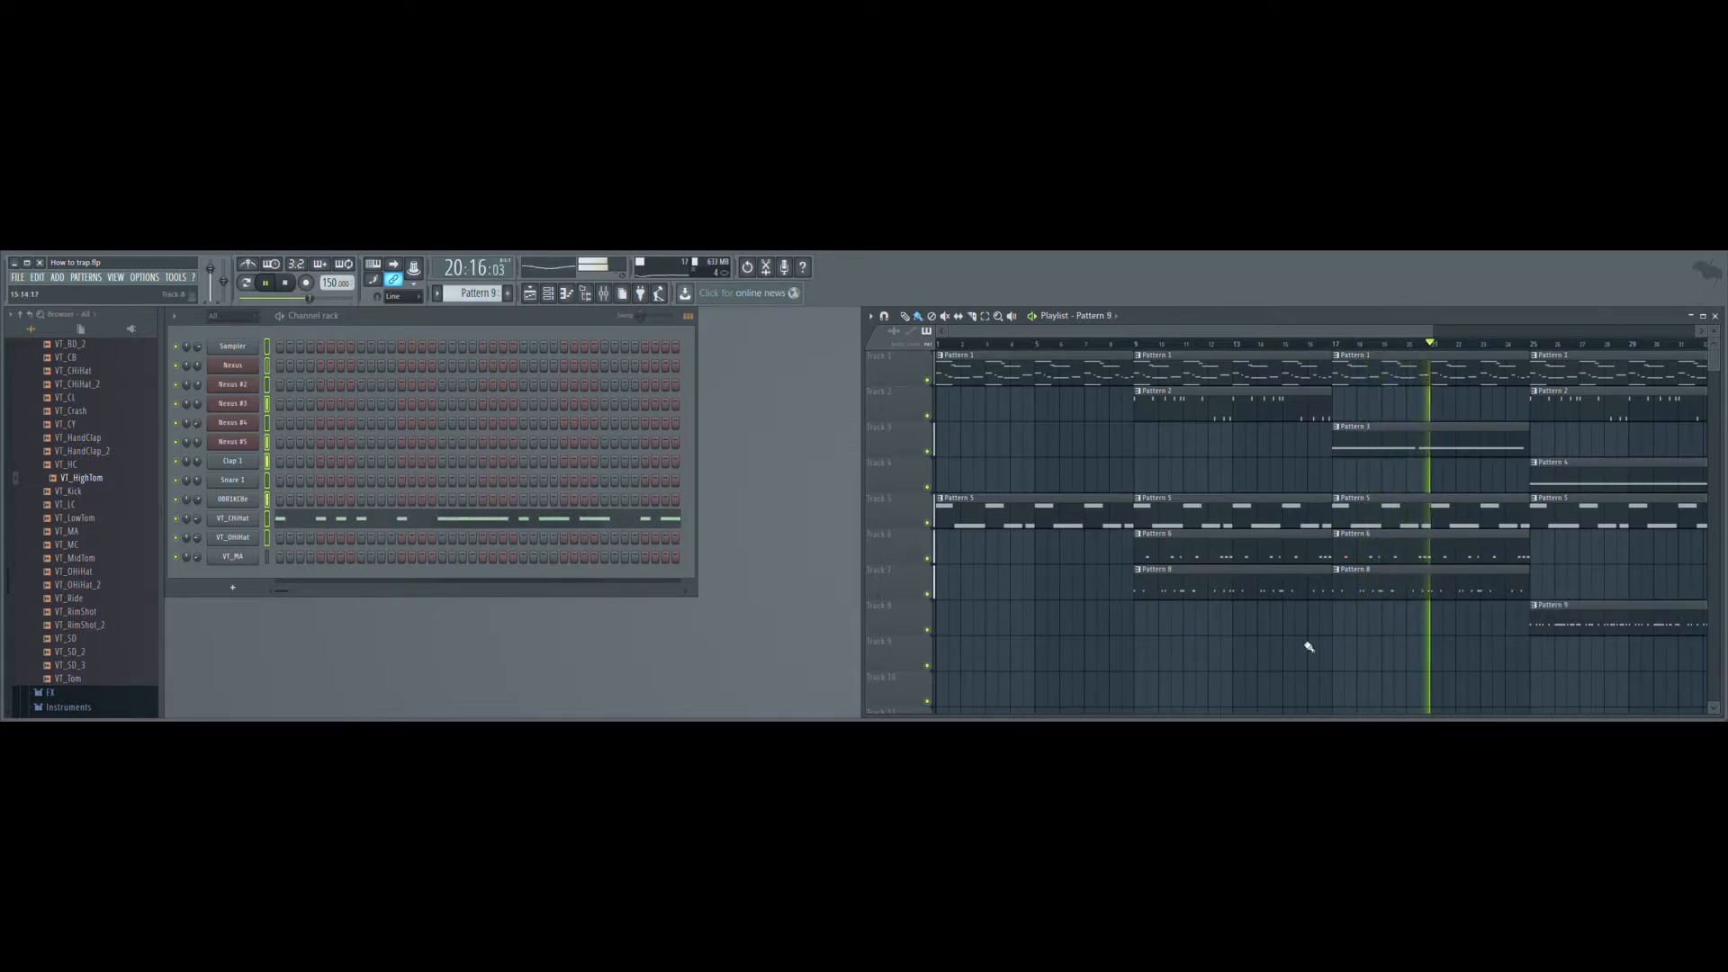
drag(1139, 664, 1540, 678)
right_click(1538, 663)
click(1538, 663)
right_click(1458, 663)
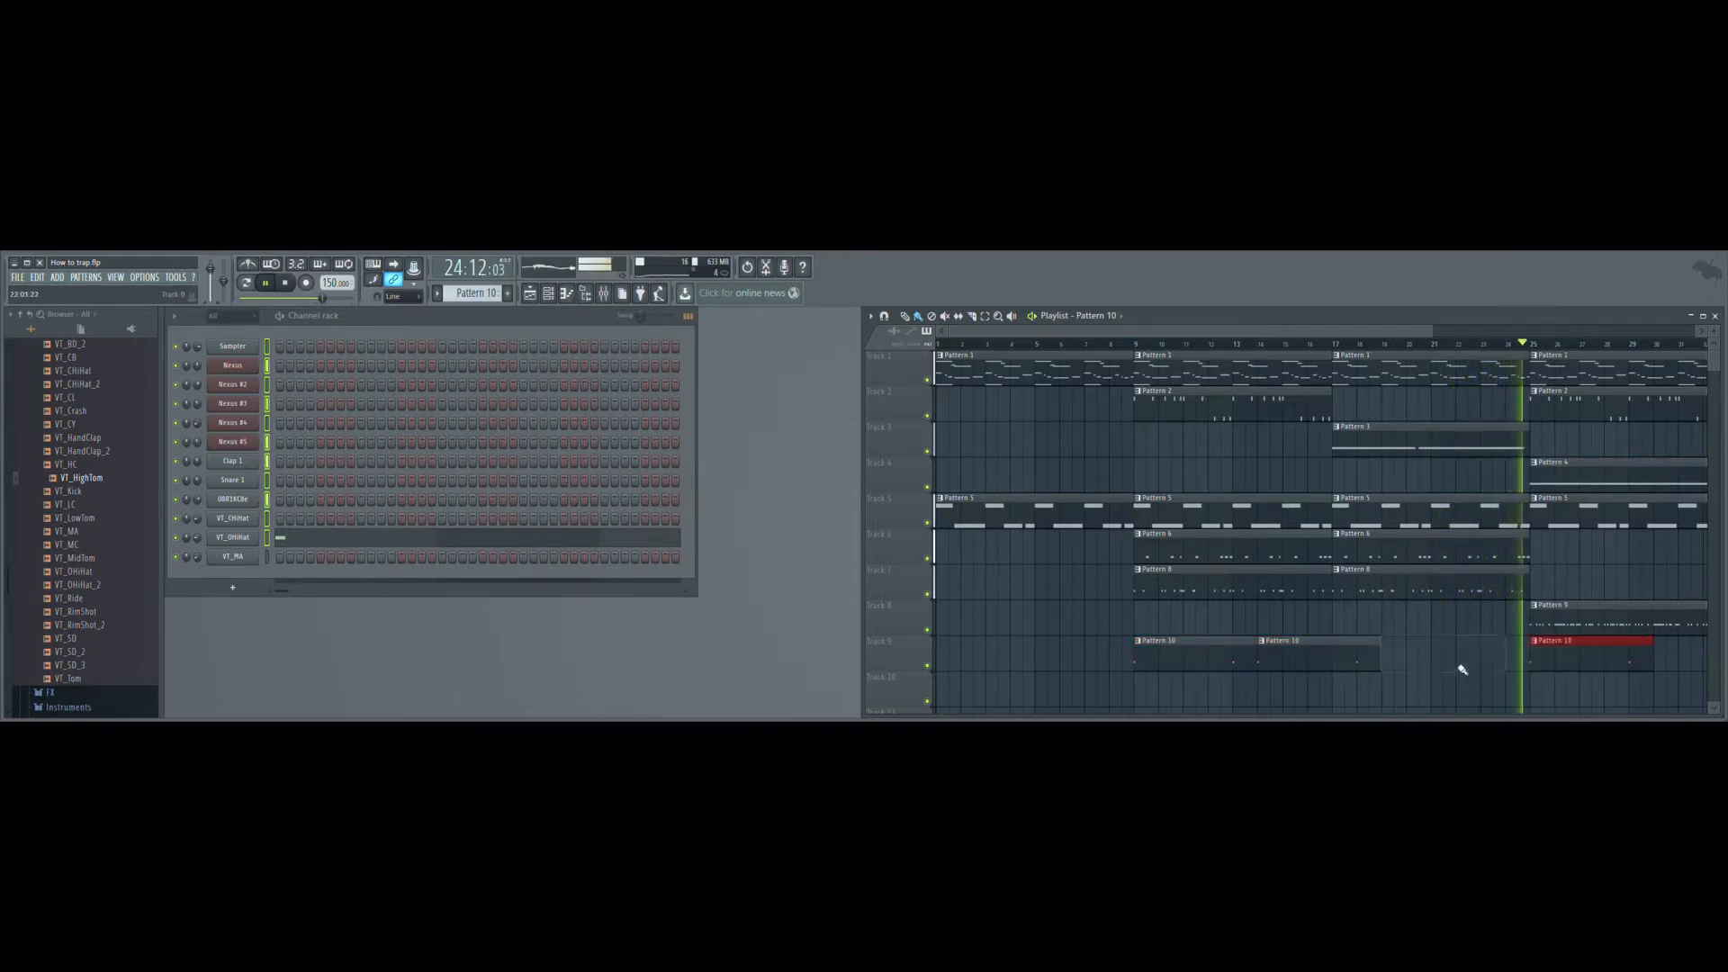
right_click(1355, 663)
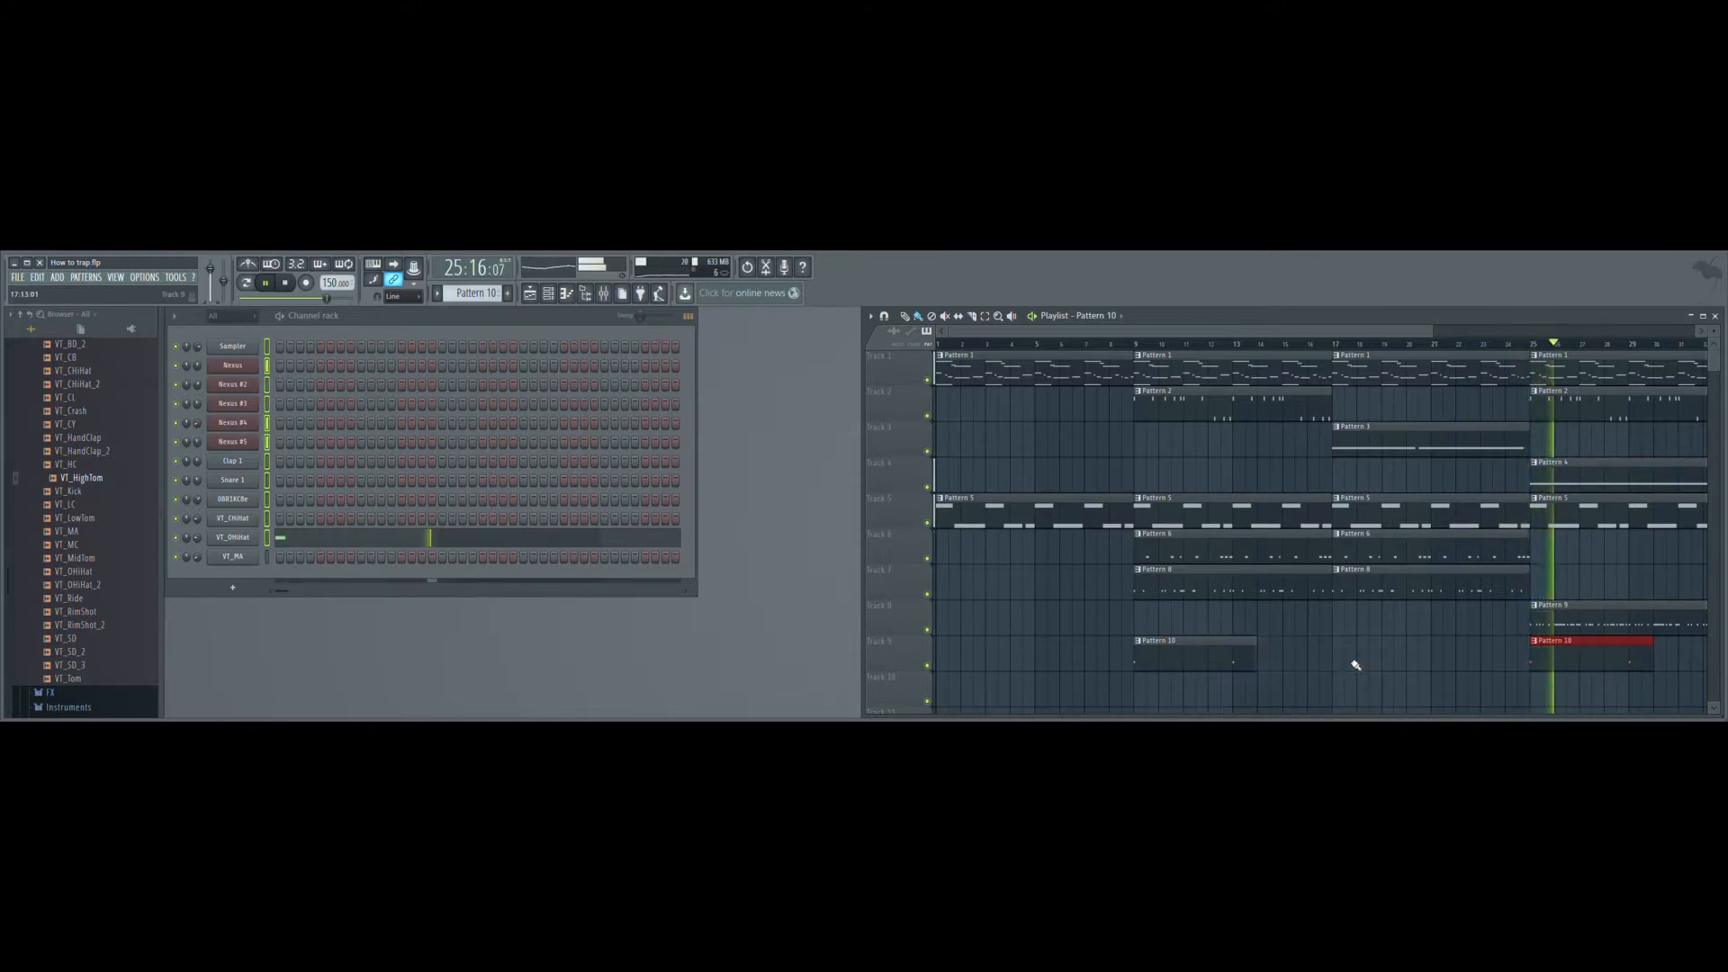
click(1342, 664)
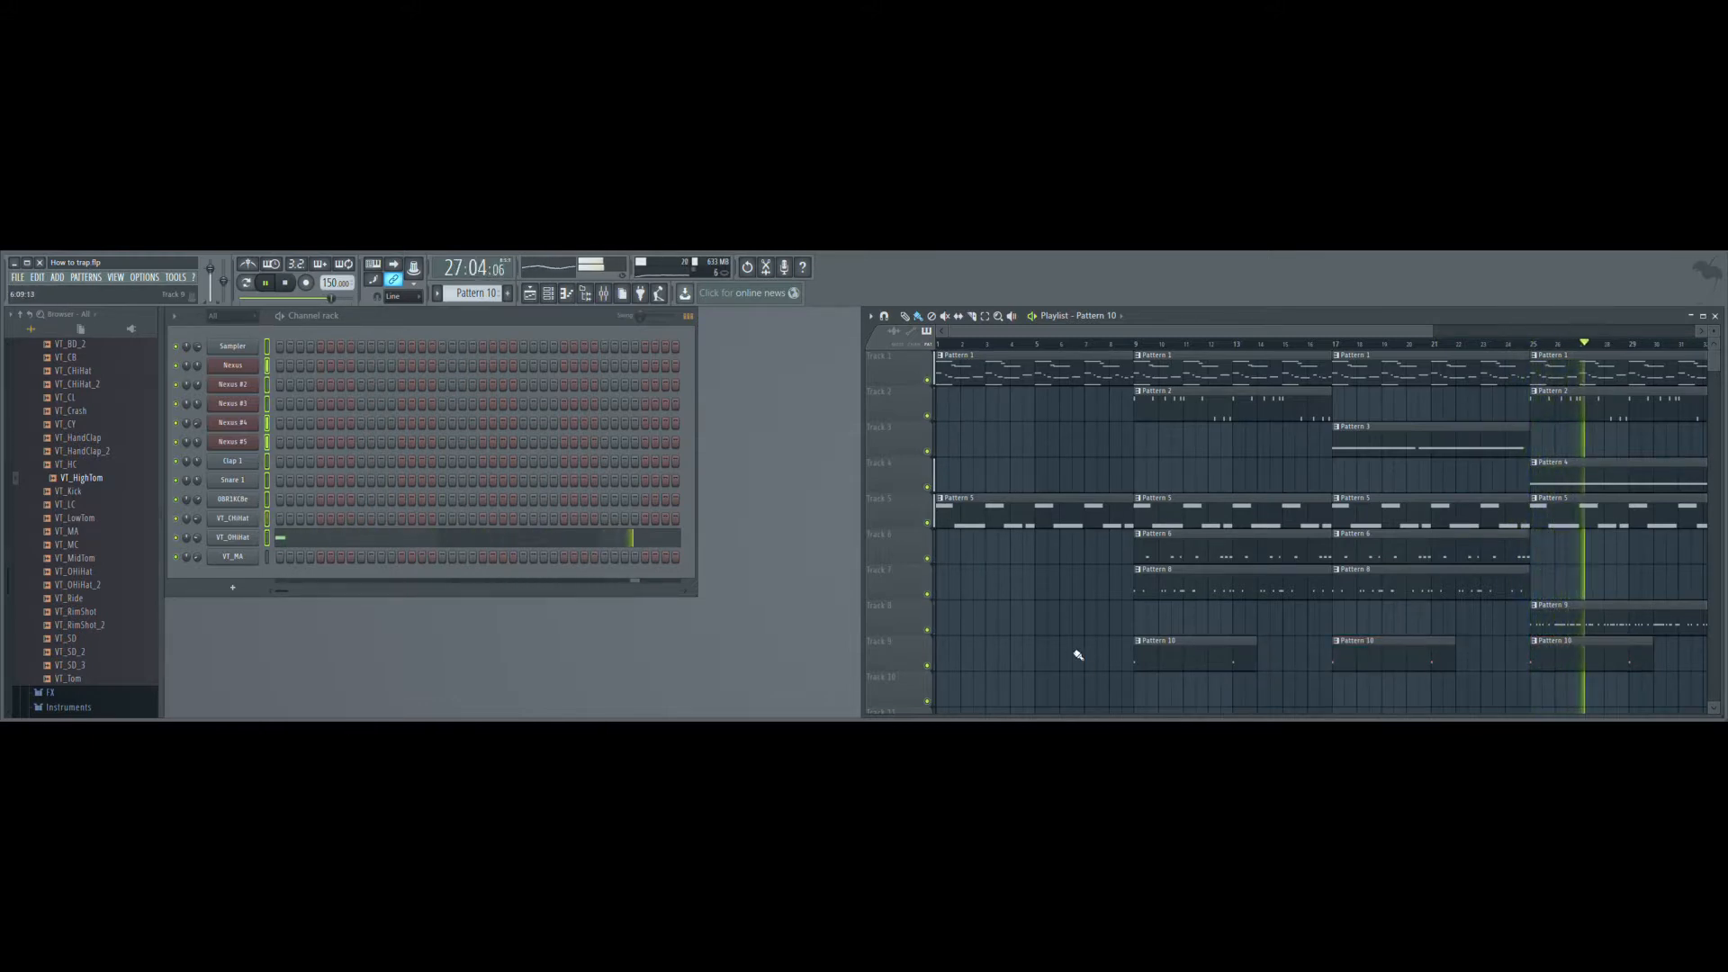
click(1018, 658)
drag(1049, 660, 975, 658)
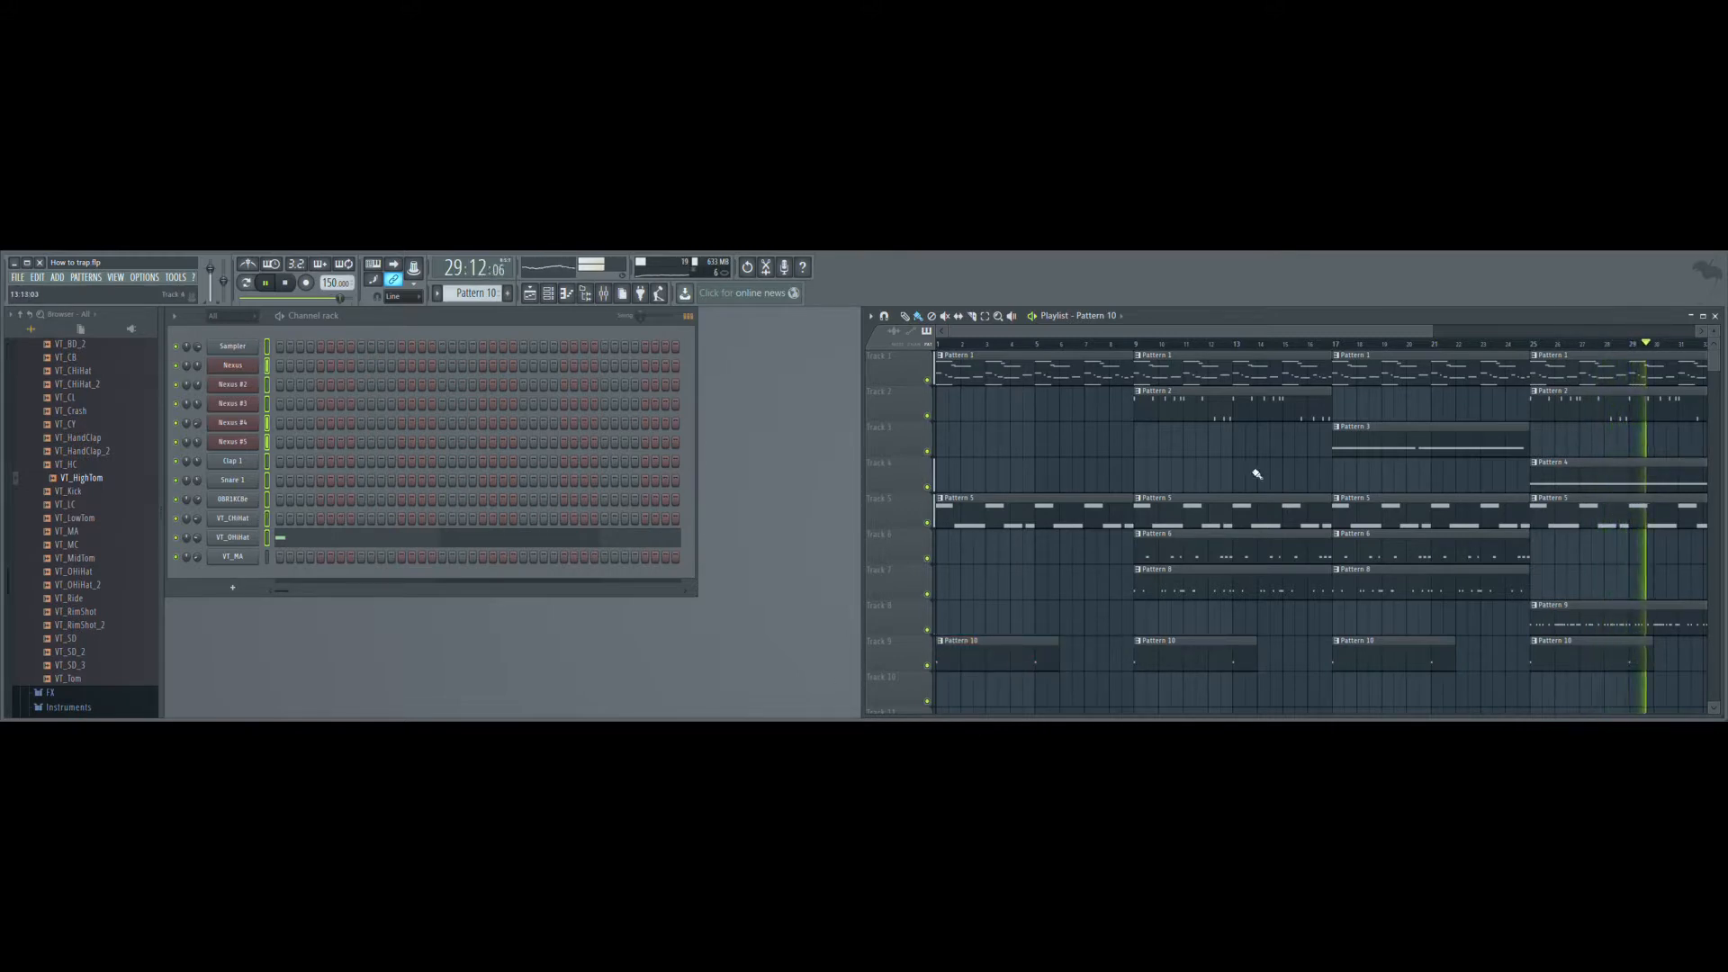
drag(1198, 330, 1201, 331)
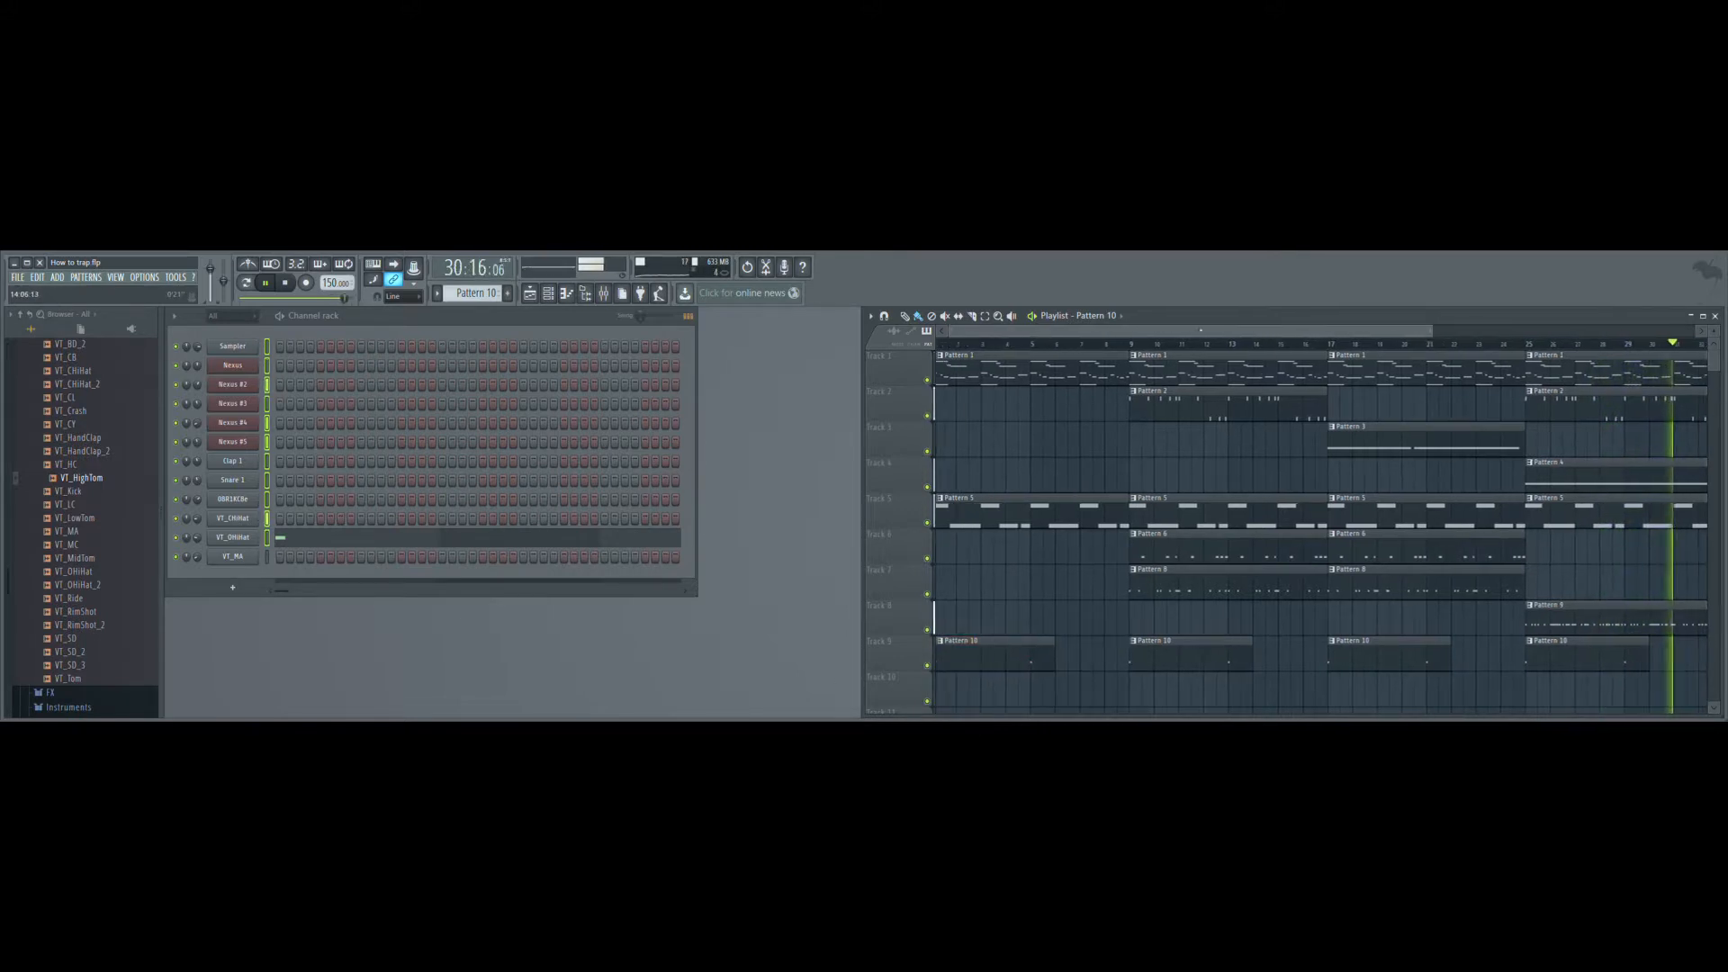
drag(1206, 551, 1011, 551)
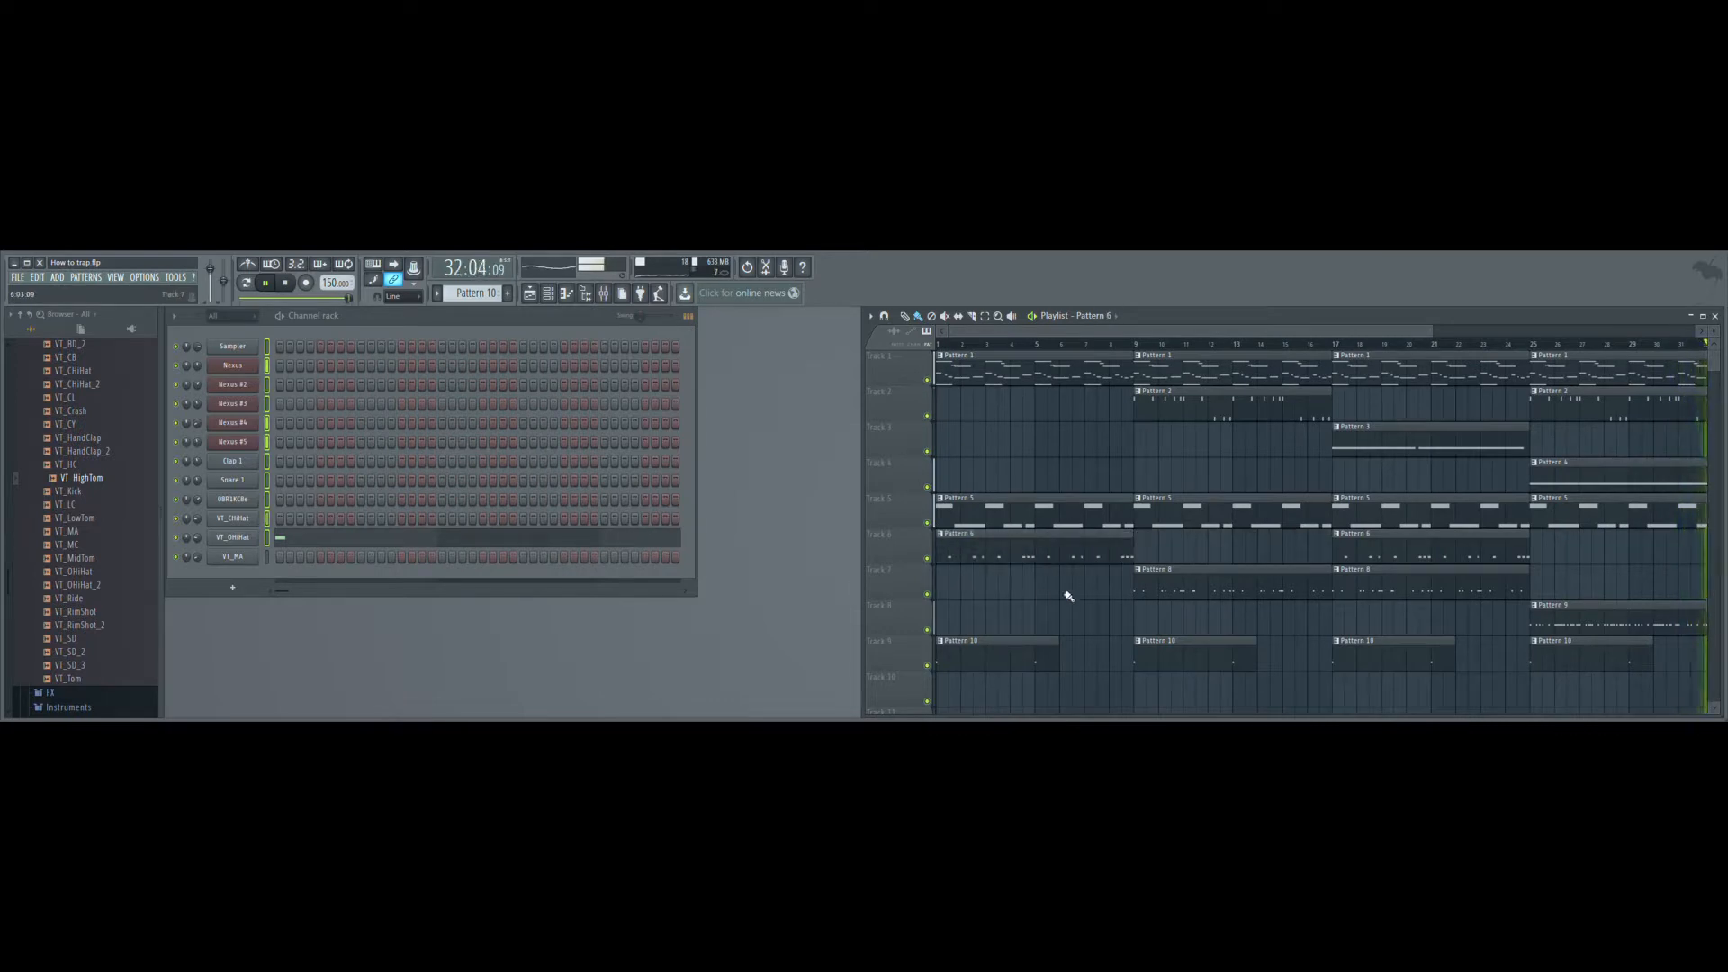
drag(1389, 560, 1496, 556)
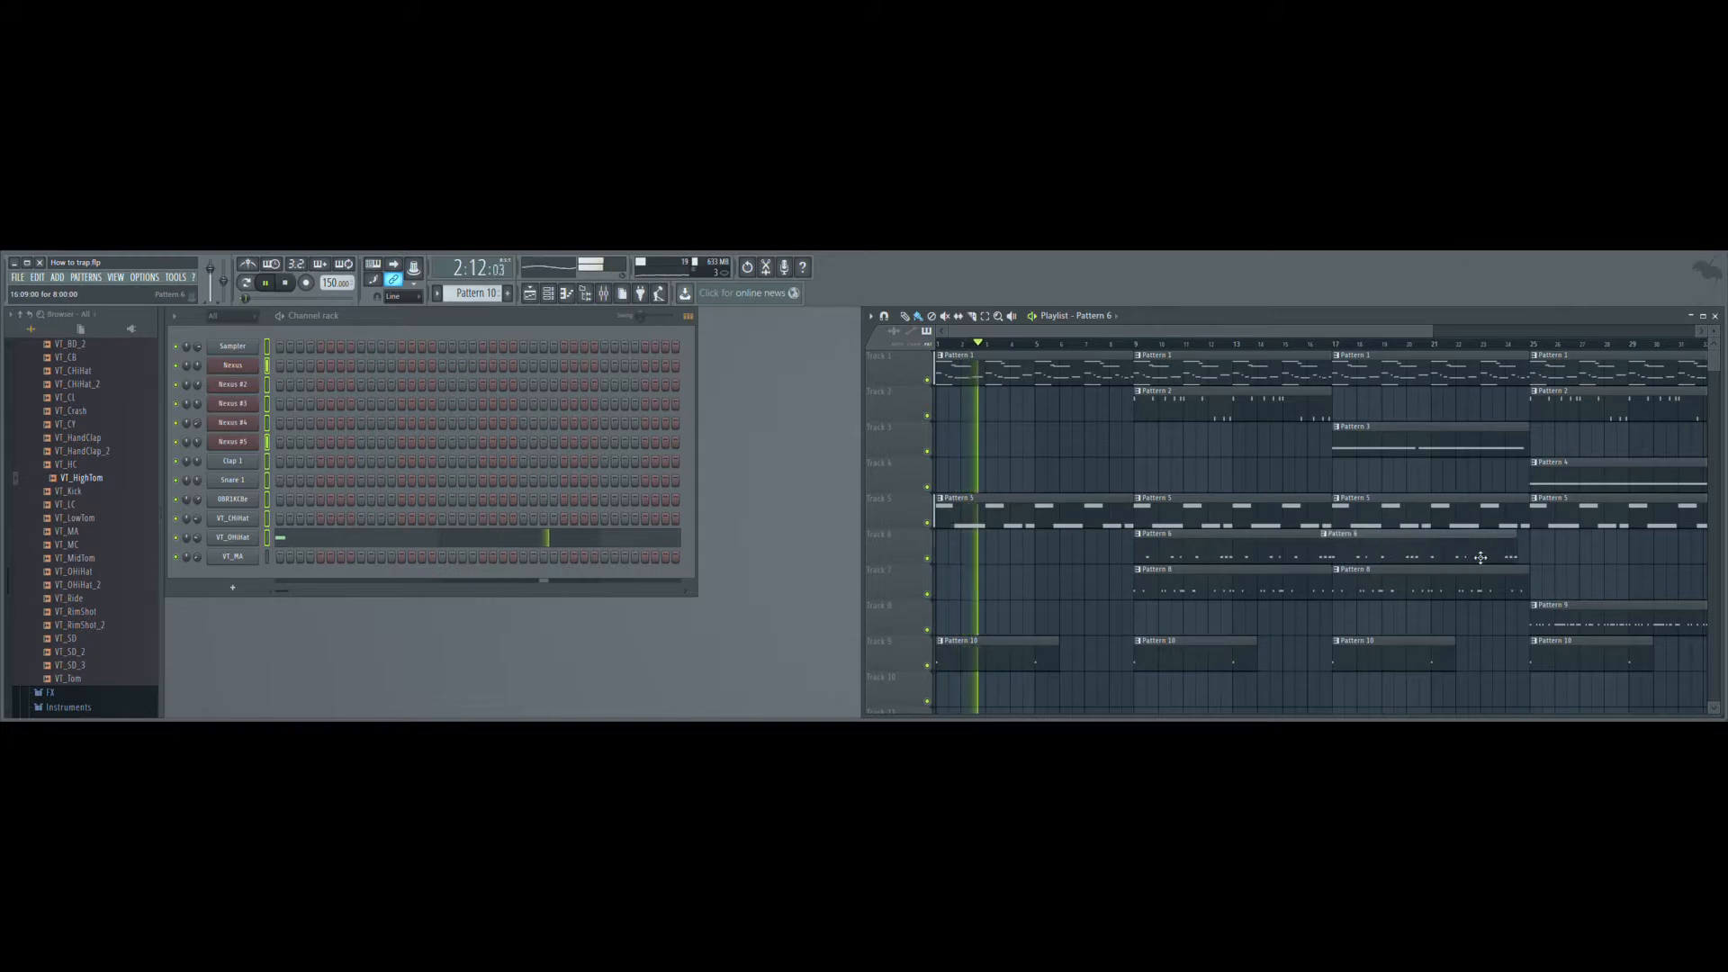
- Move the two Pattern 8 clips on Track 7 to bars 1 and 9, and add another Pattern 8 clip at bar 17
drag(1297, 585, 1099, 590)
drag(1381, 586, 1181, 602)
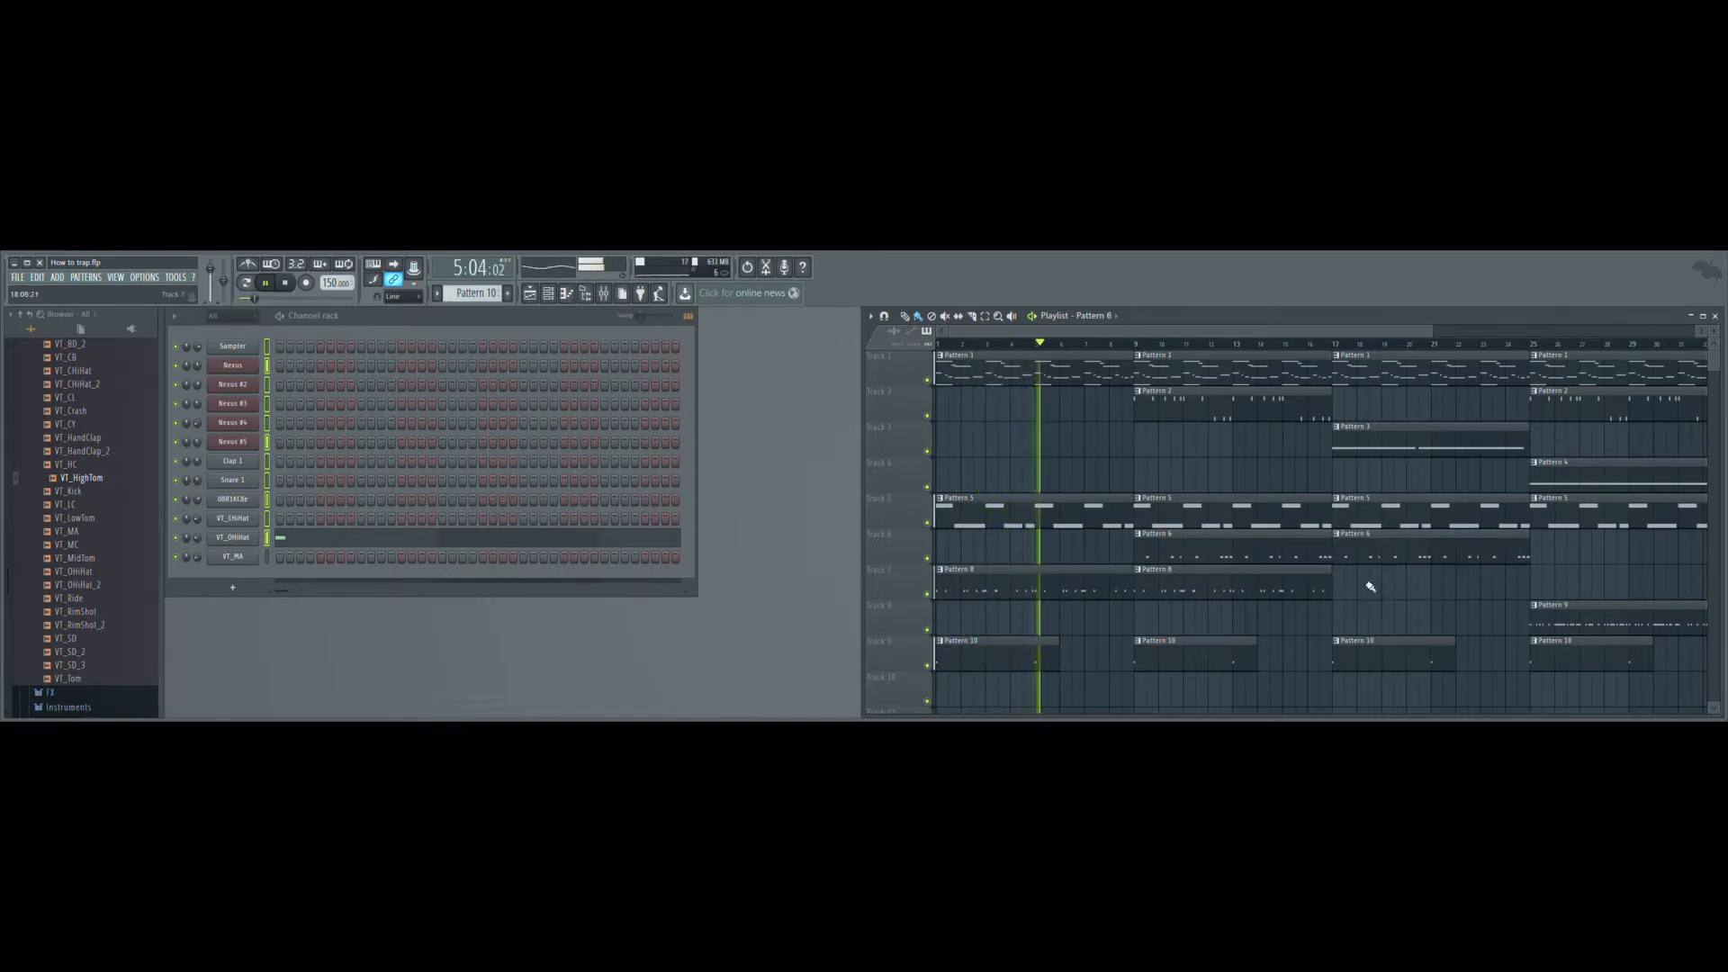
click(1307, 593)
drag(1374, 589, 1350, 587)
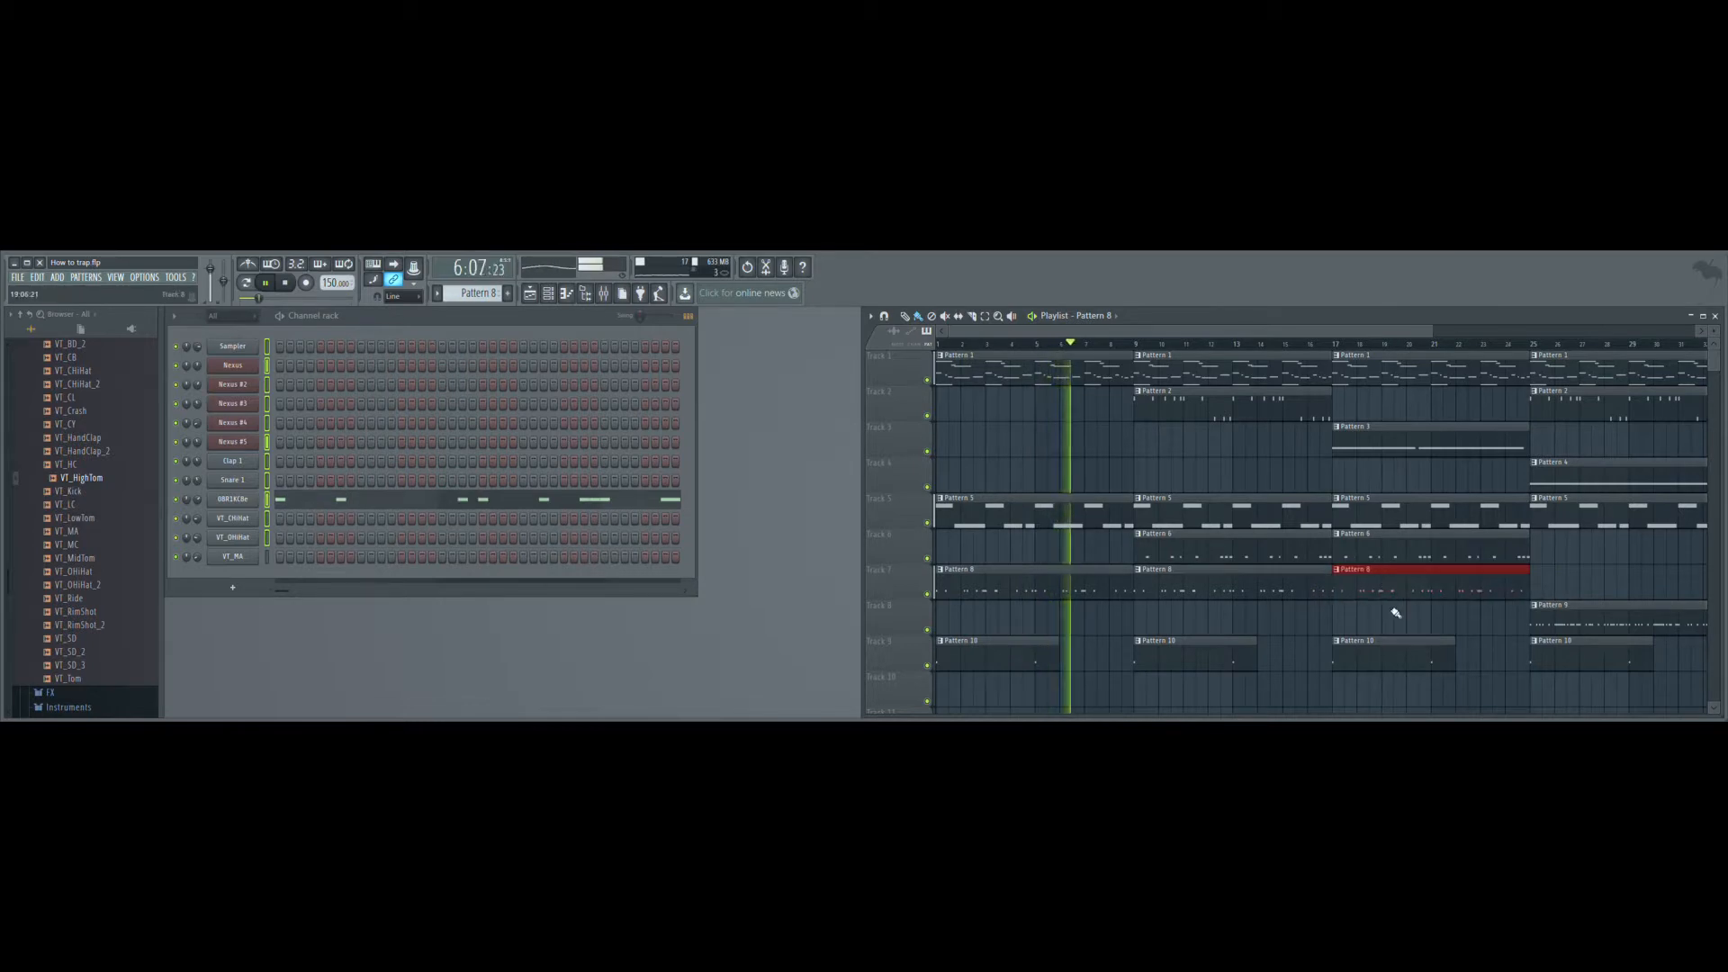
- Place Pattern 11 on Track 10 at bars 9 and 17
scroll(1350, 523, down, 1)
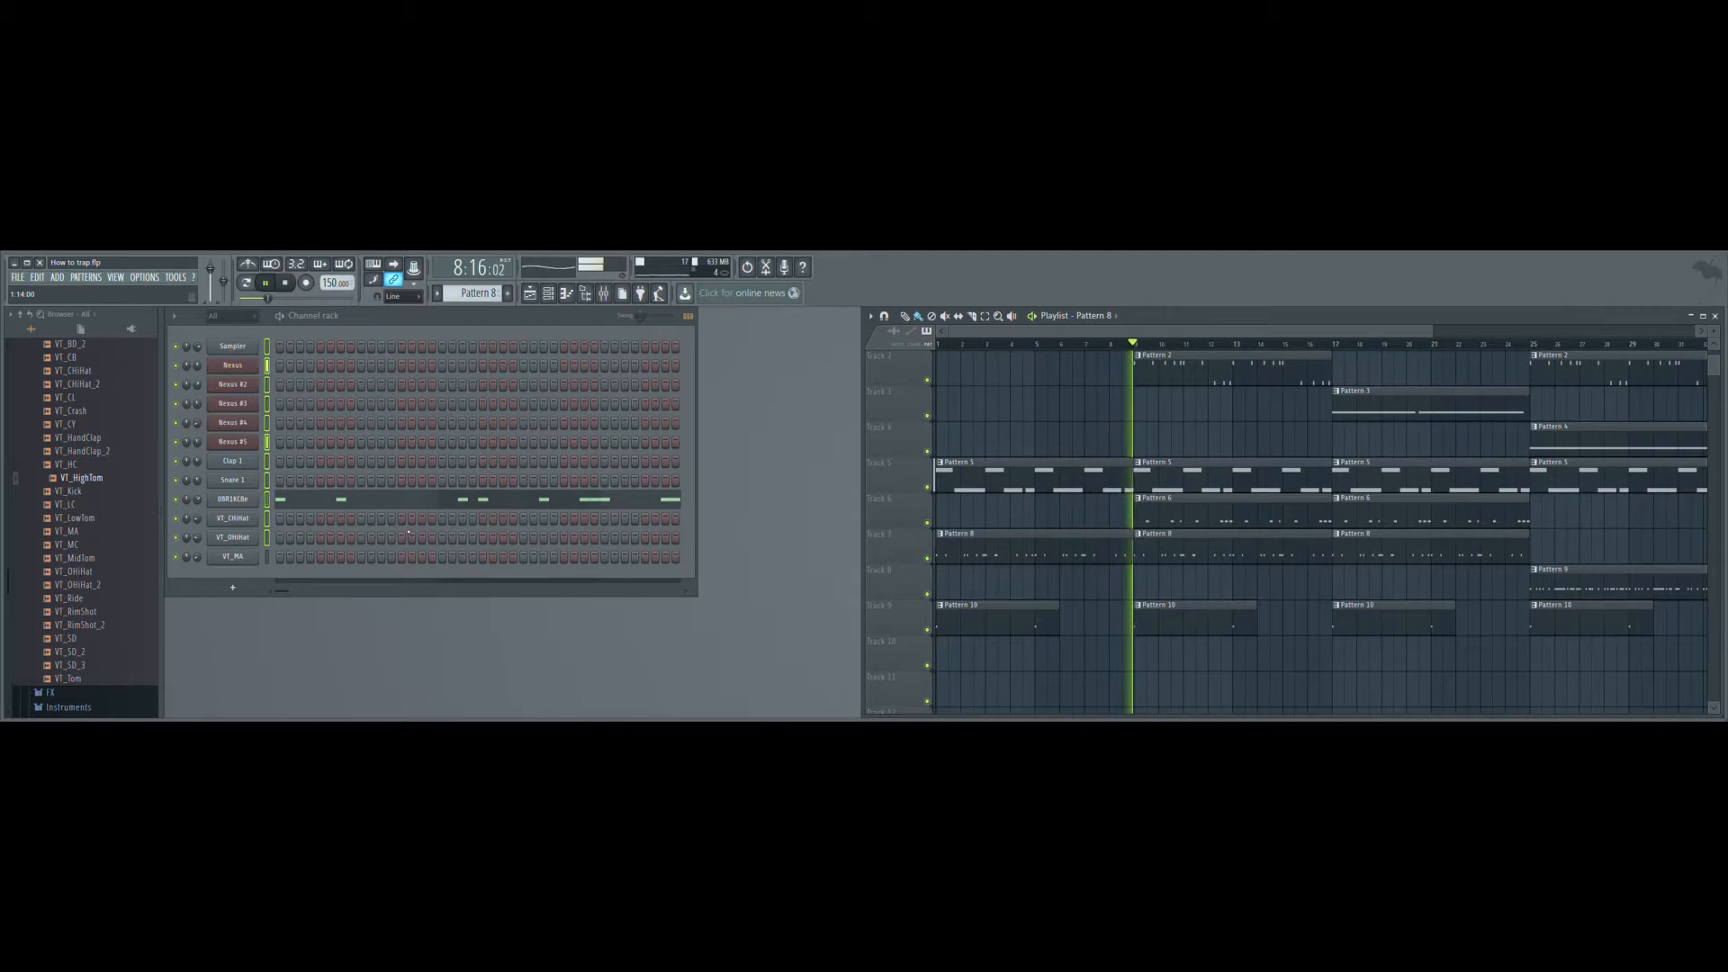
key(KP_Add)
key(KP_Add)
key(KP_Subtract)
key(KP_Add)
key(KP_Add)
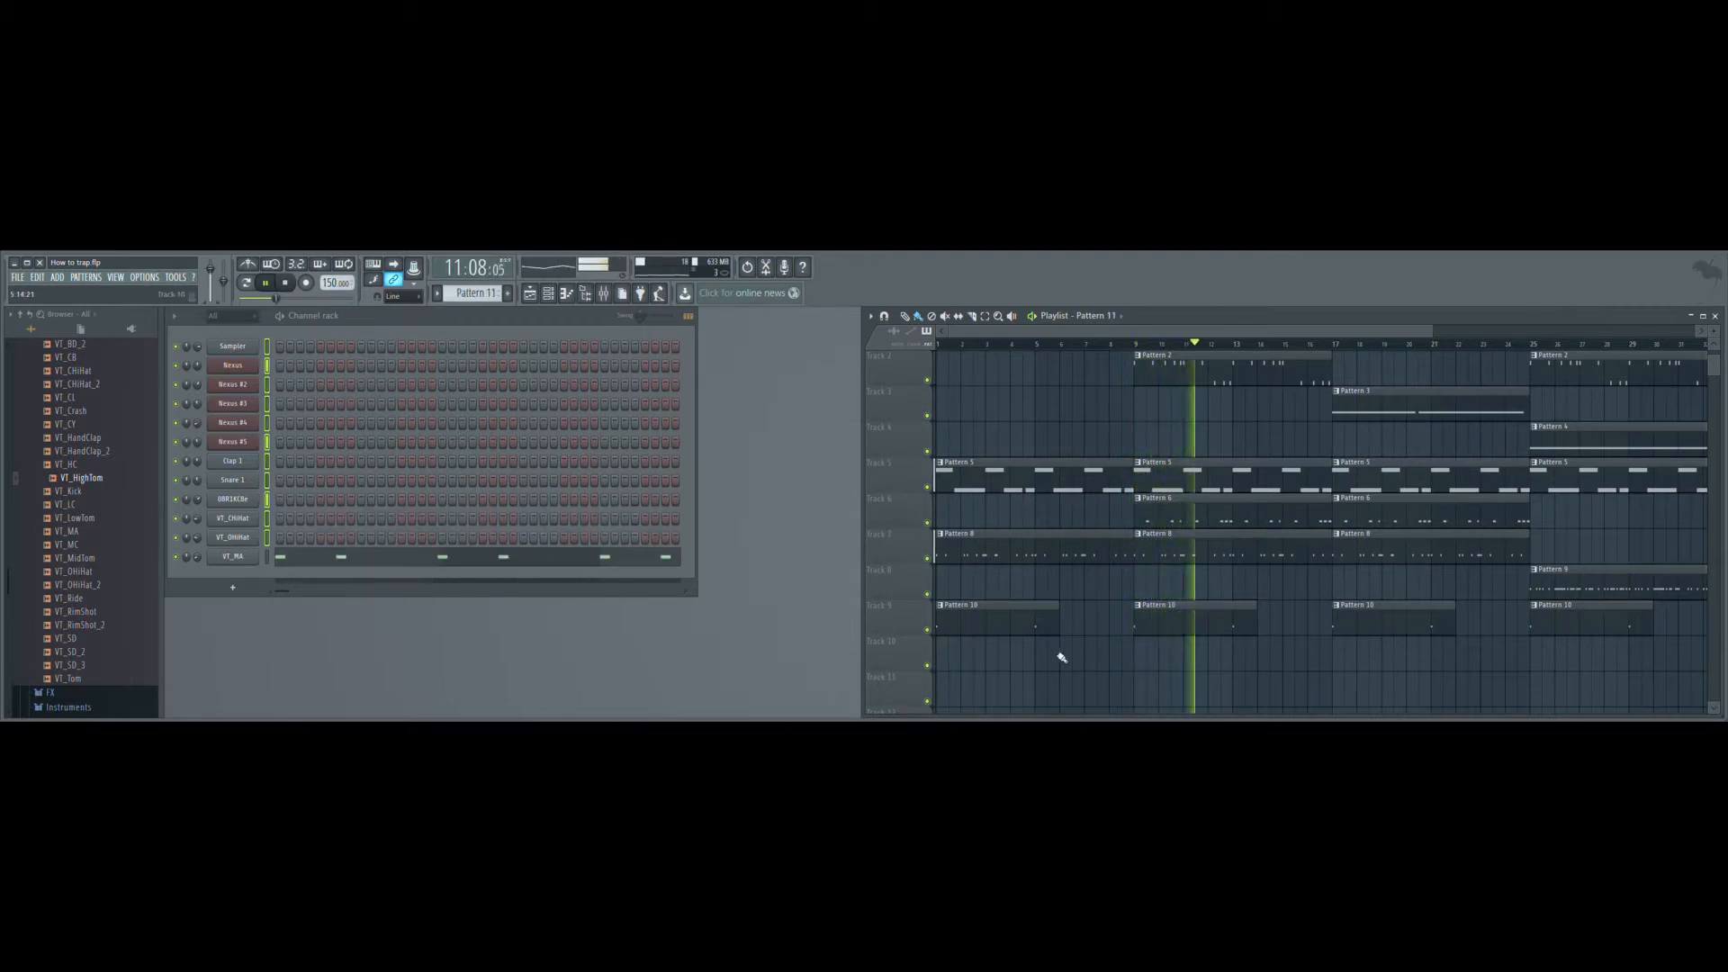
click(1154, 595)
drag(1263, 591, 1260, 663)
click(1374, 661)
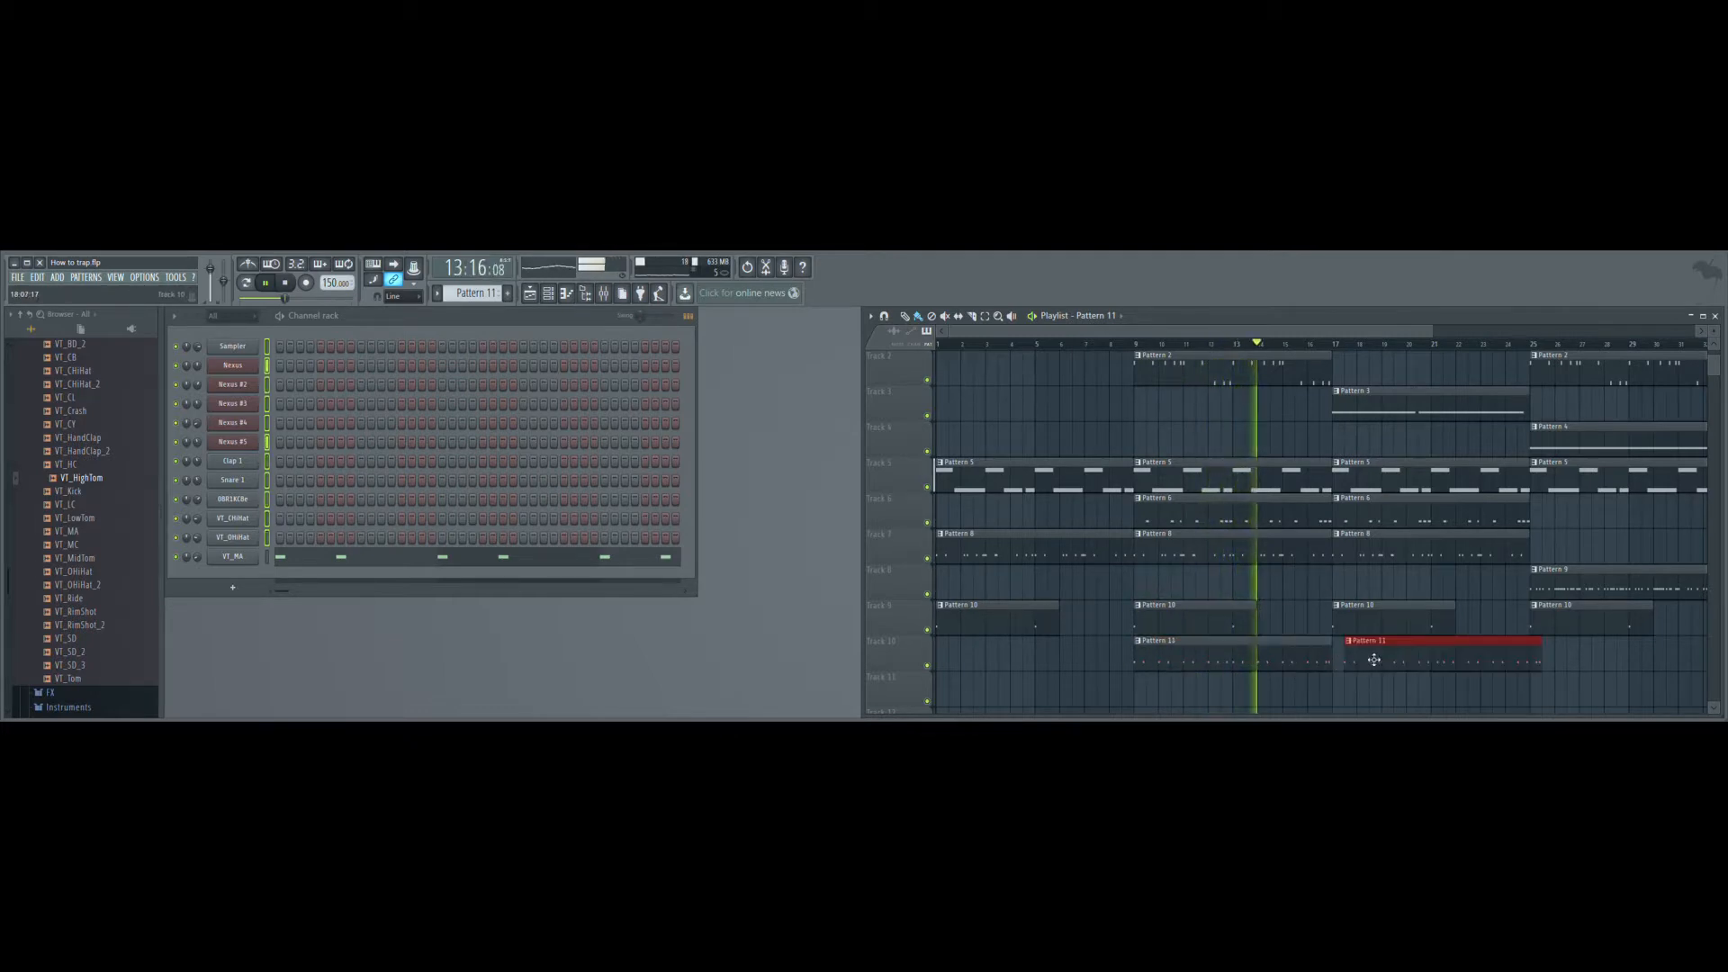
drag(1365, 659, 1353, 660)
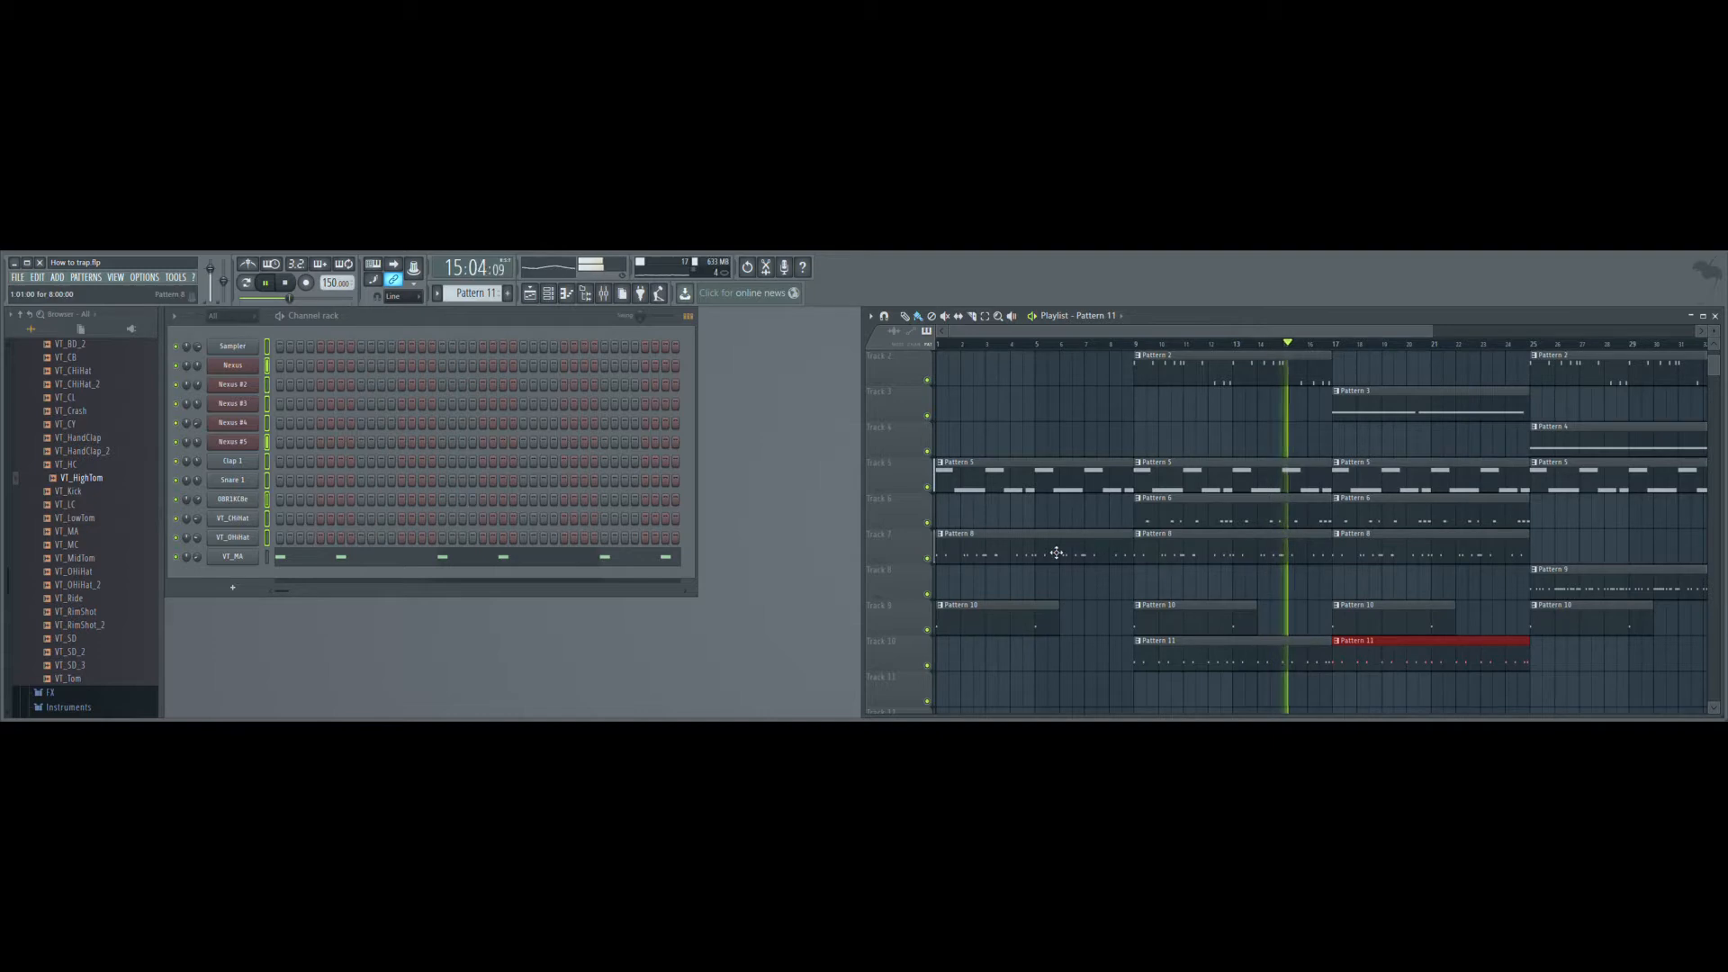
key(F4)
key(KP_Subtract)
key(KP_Subtract)
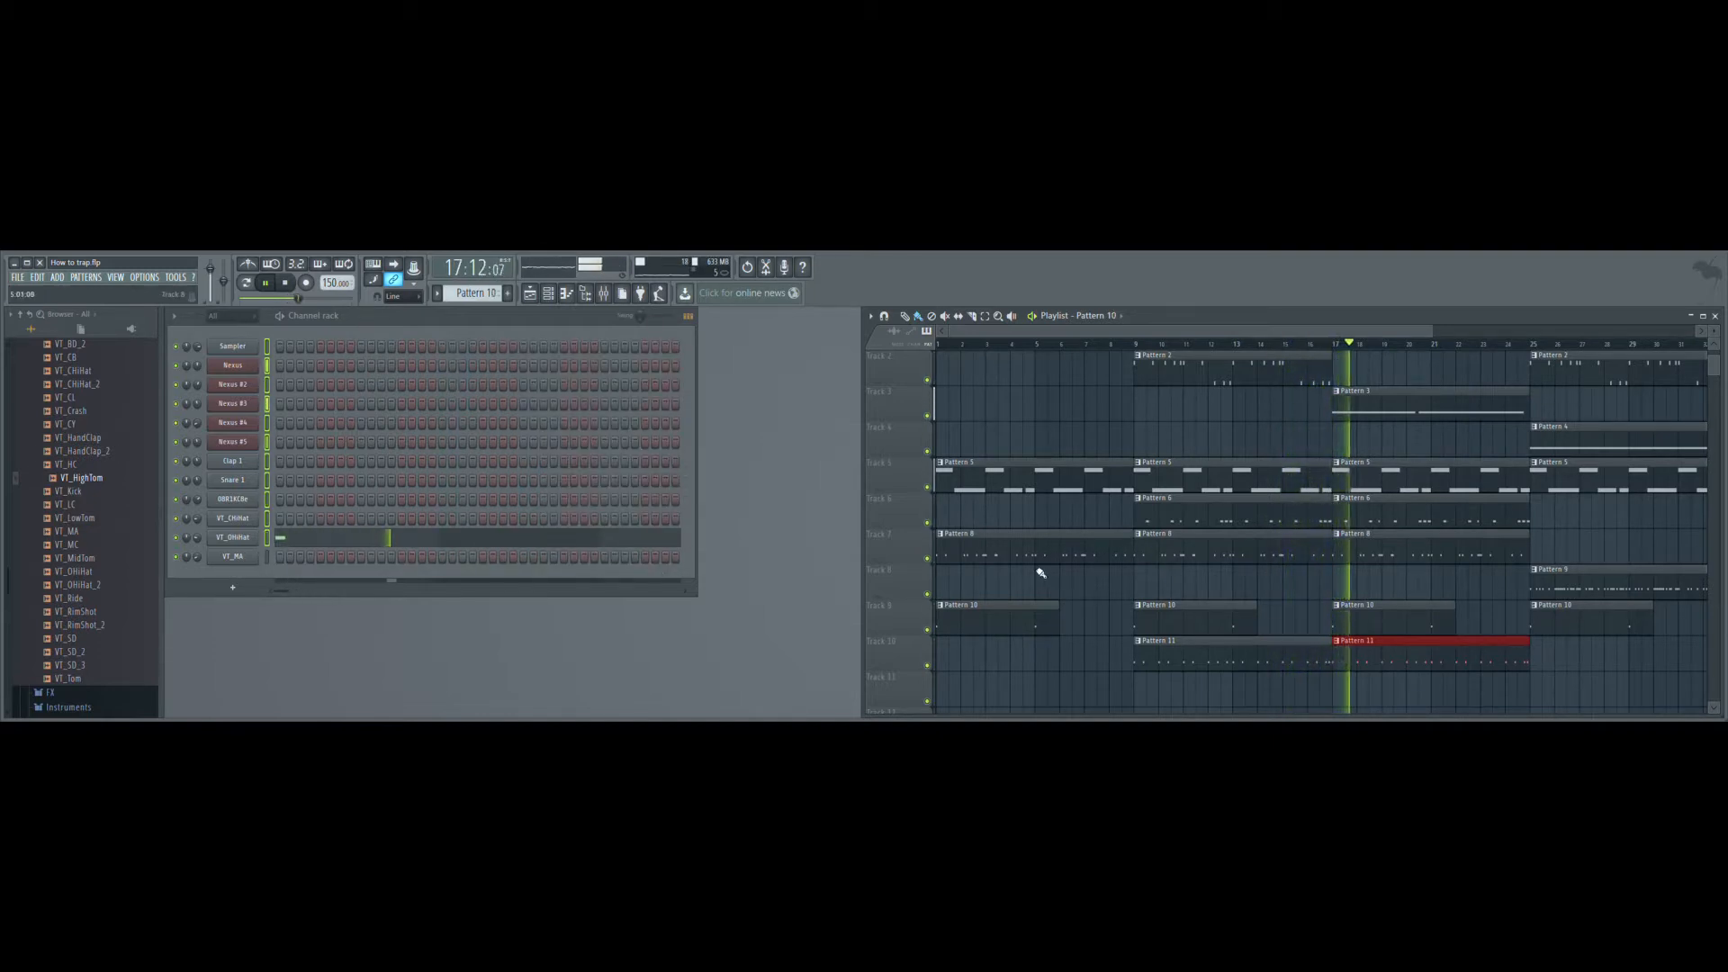
click(1571, 662)
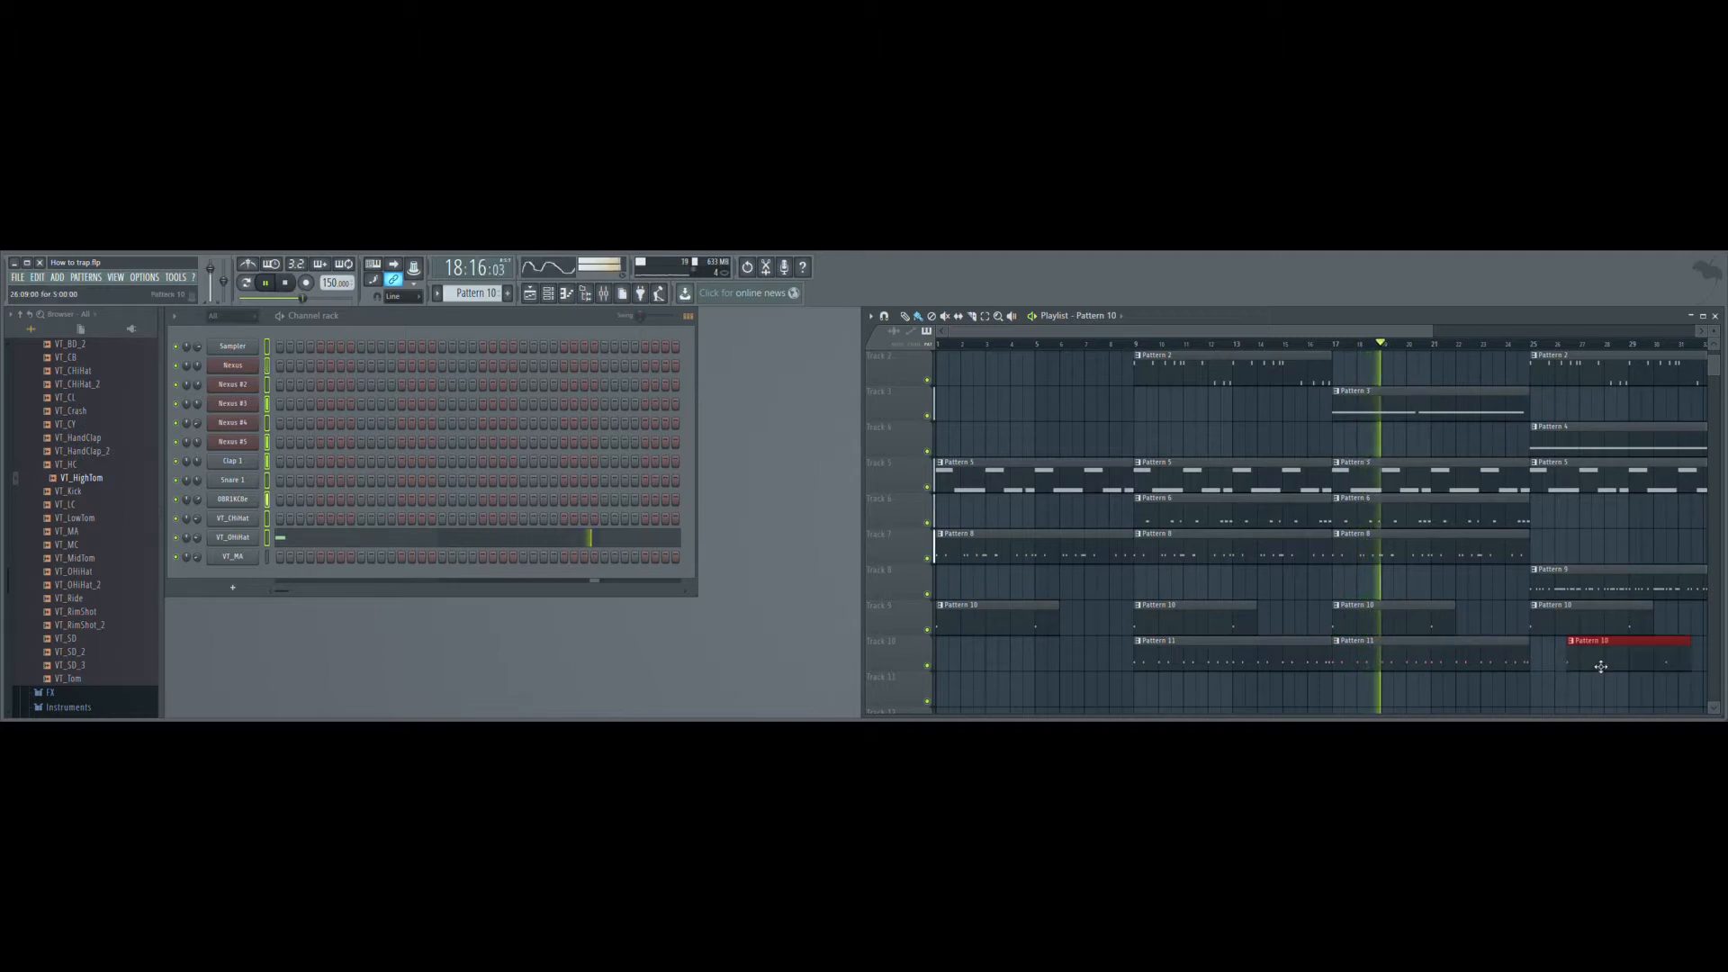
right_click(1602, 666)
key(KP_Add)
- Place another Pattern 11 clip on Track 10 at bar 25
click(1596, 667)
drag(1596, 667, 1558, 667)
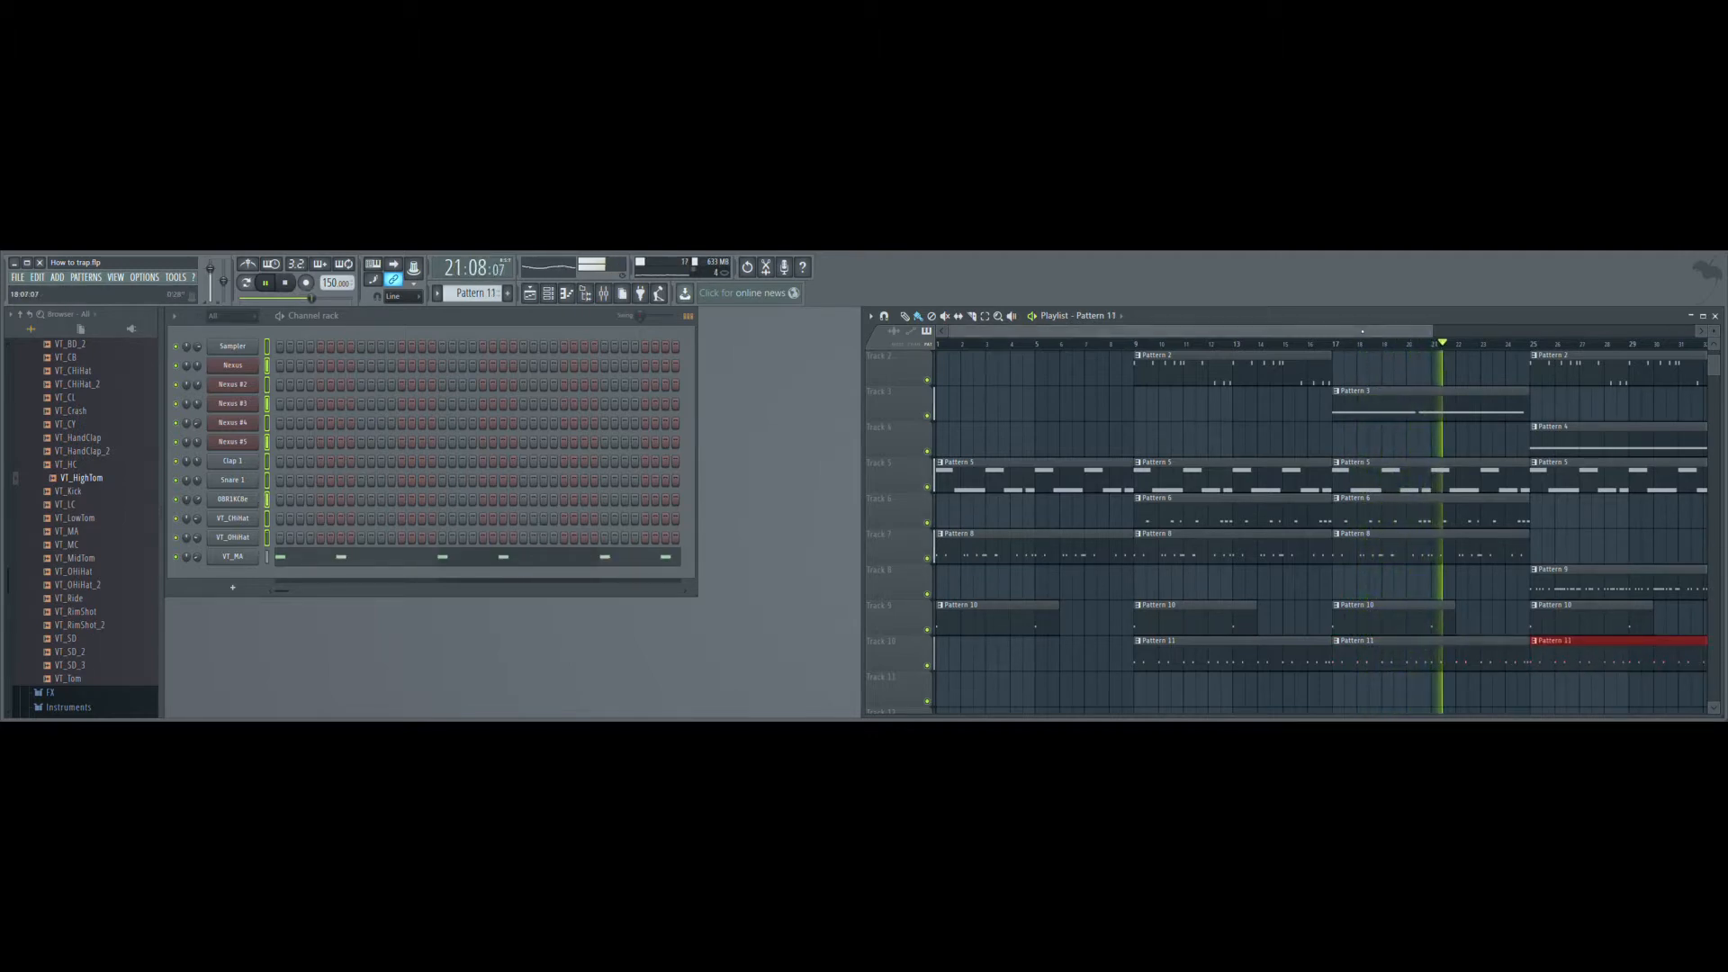
drag(1362, 331, 1457, 331)
ctrl+click(1666, 635)
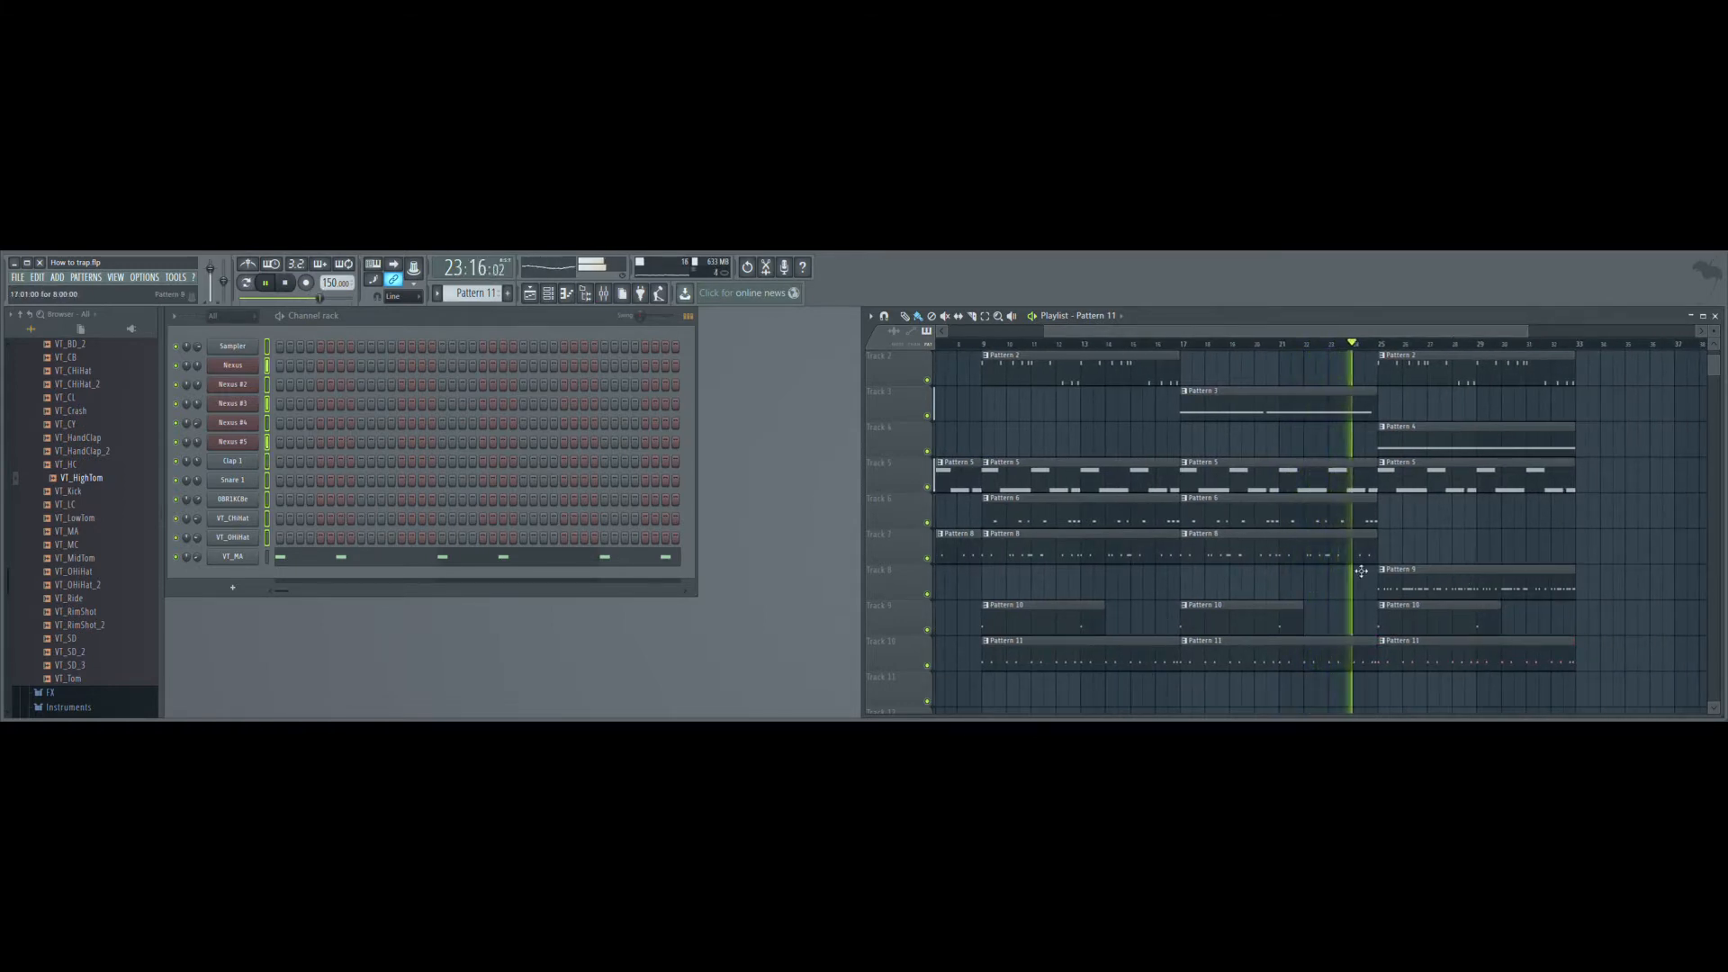
- Place Pattern 6 on Track 6 and Pattern 8 on Track 7, both at bar 25
click(1351, 521)
click(1433, 537)
drag(1473, 551, 1422, 564)
click(1360, 559)
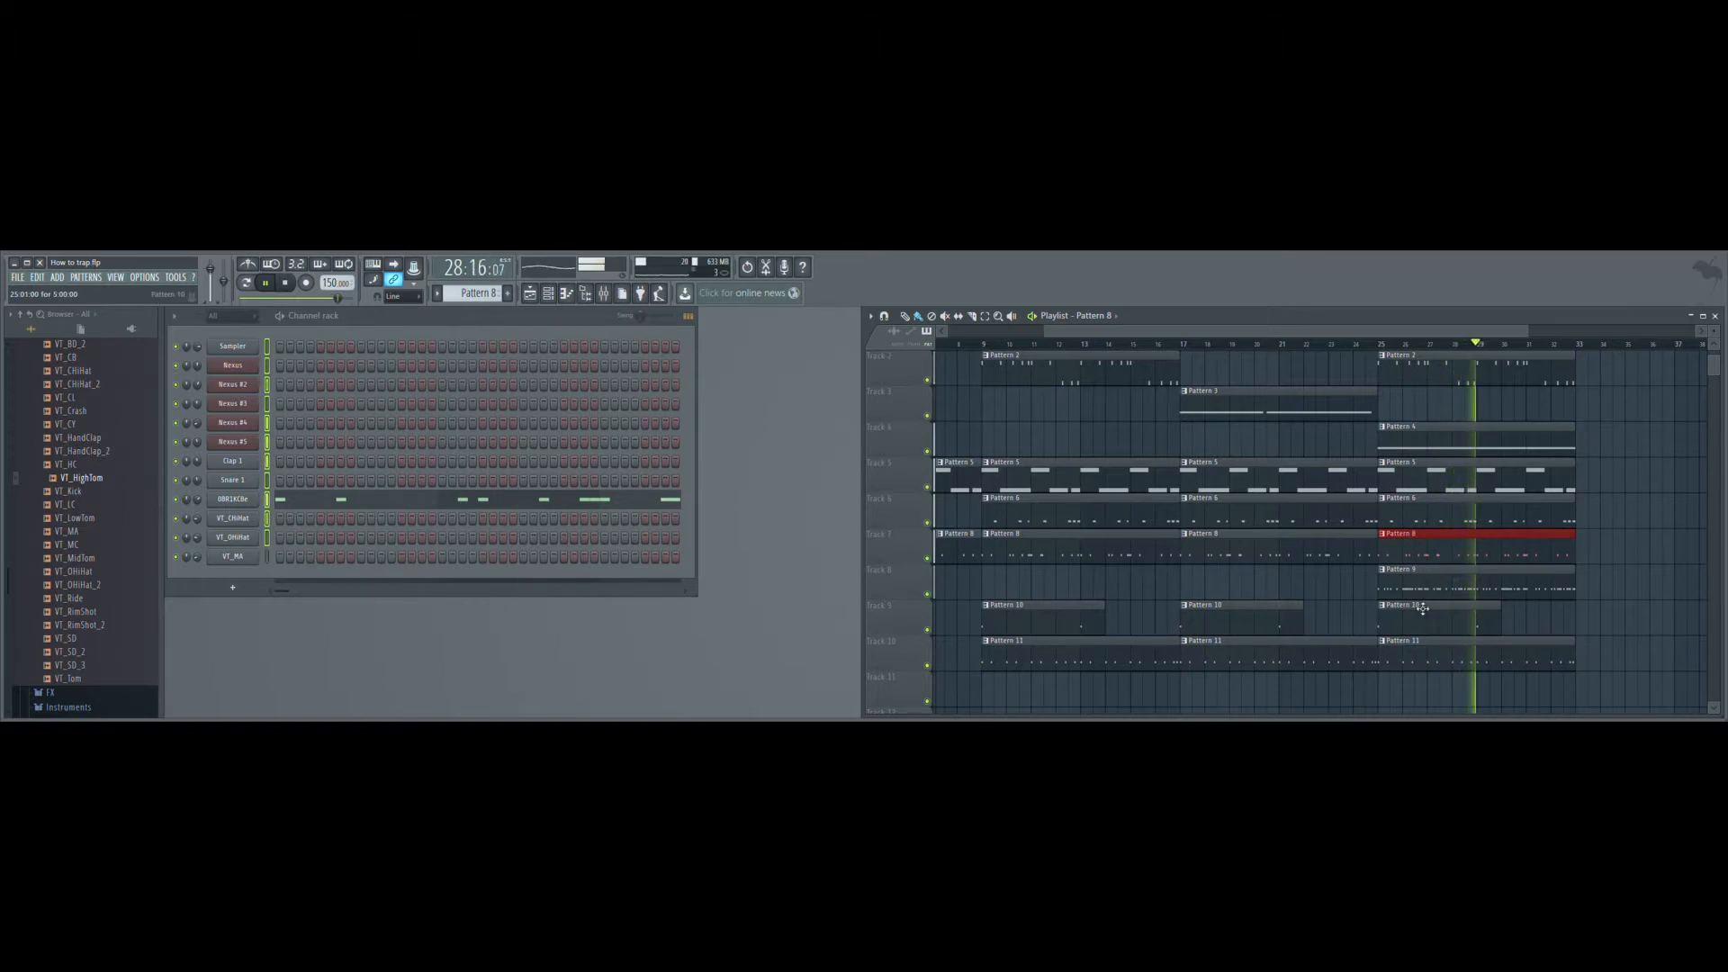
- Make Pattern 7 the active pattern and shift all clips on Tracks 7 to 10 down by one track
key(KP_Add)
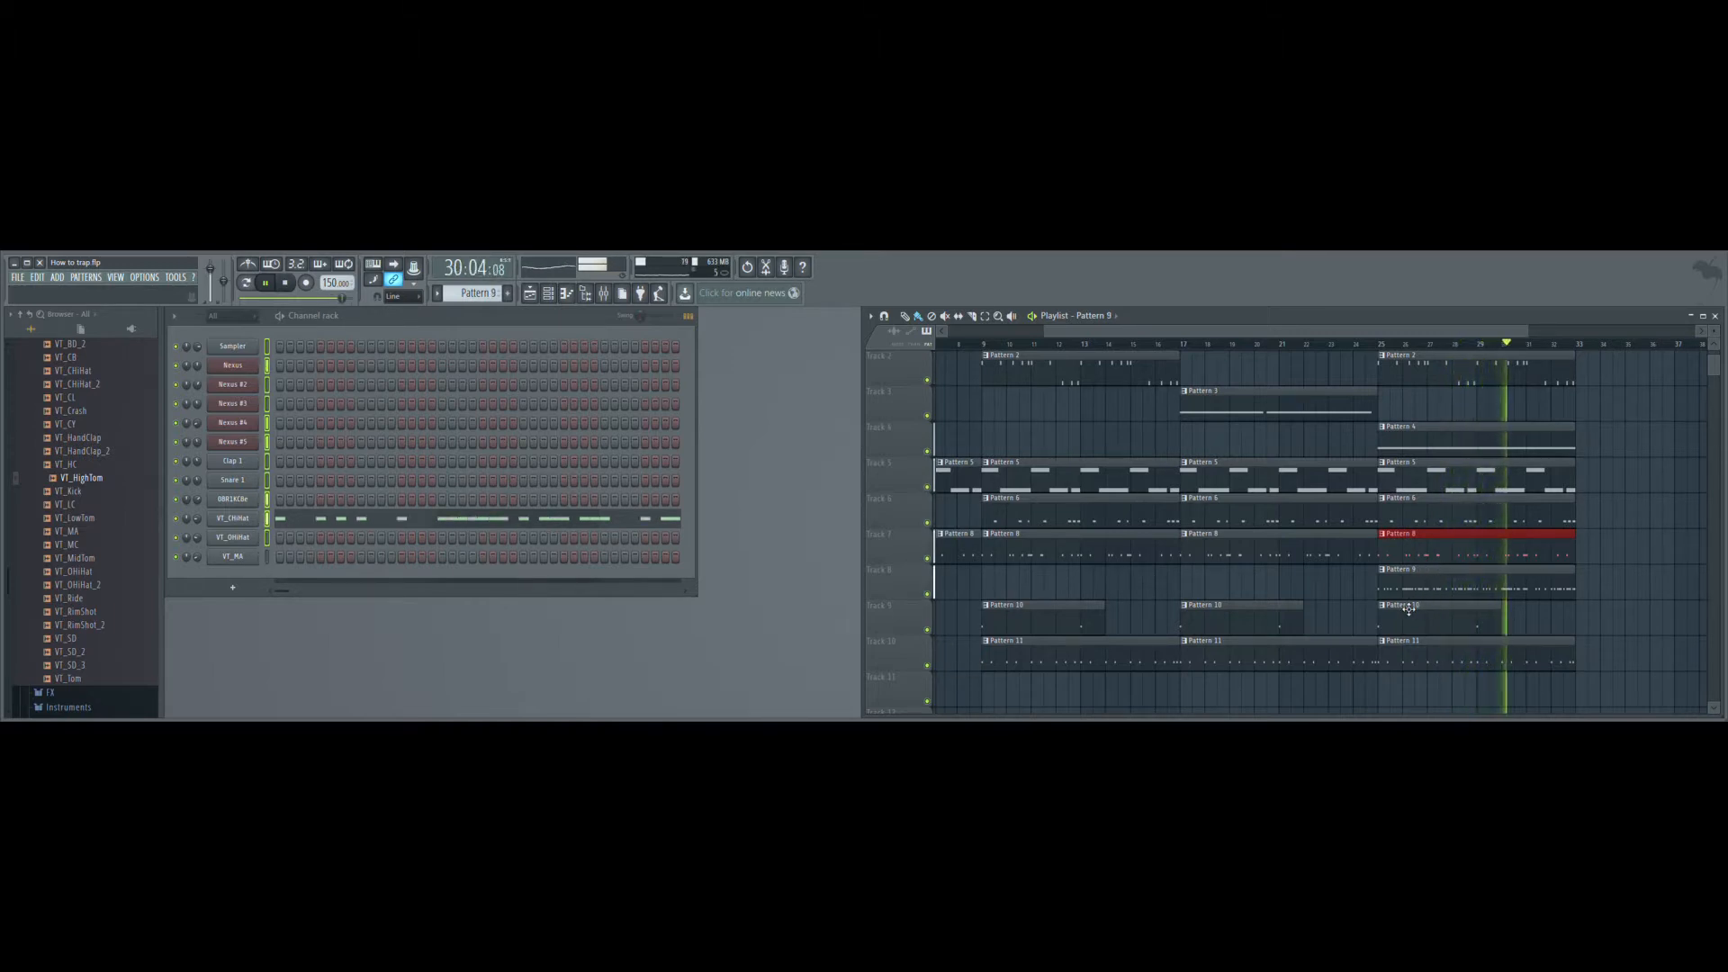
key(KP_Subtract)
key(KP_Subtract)
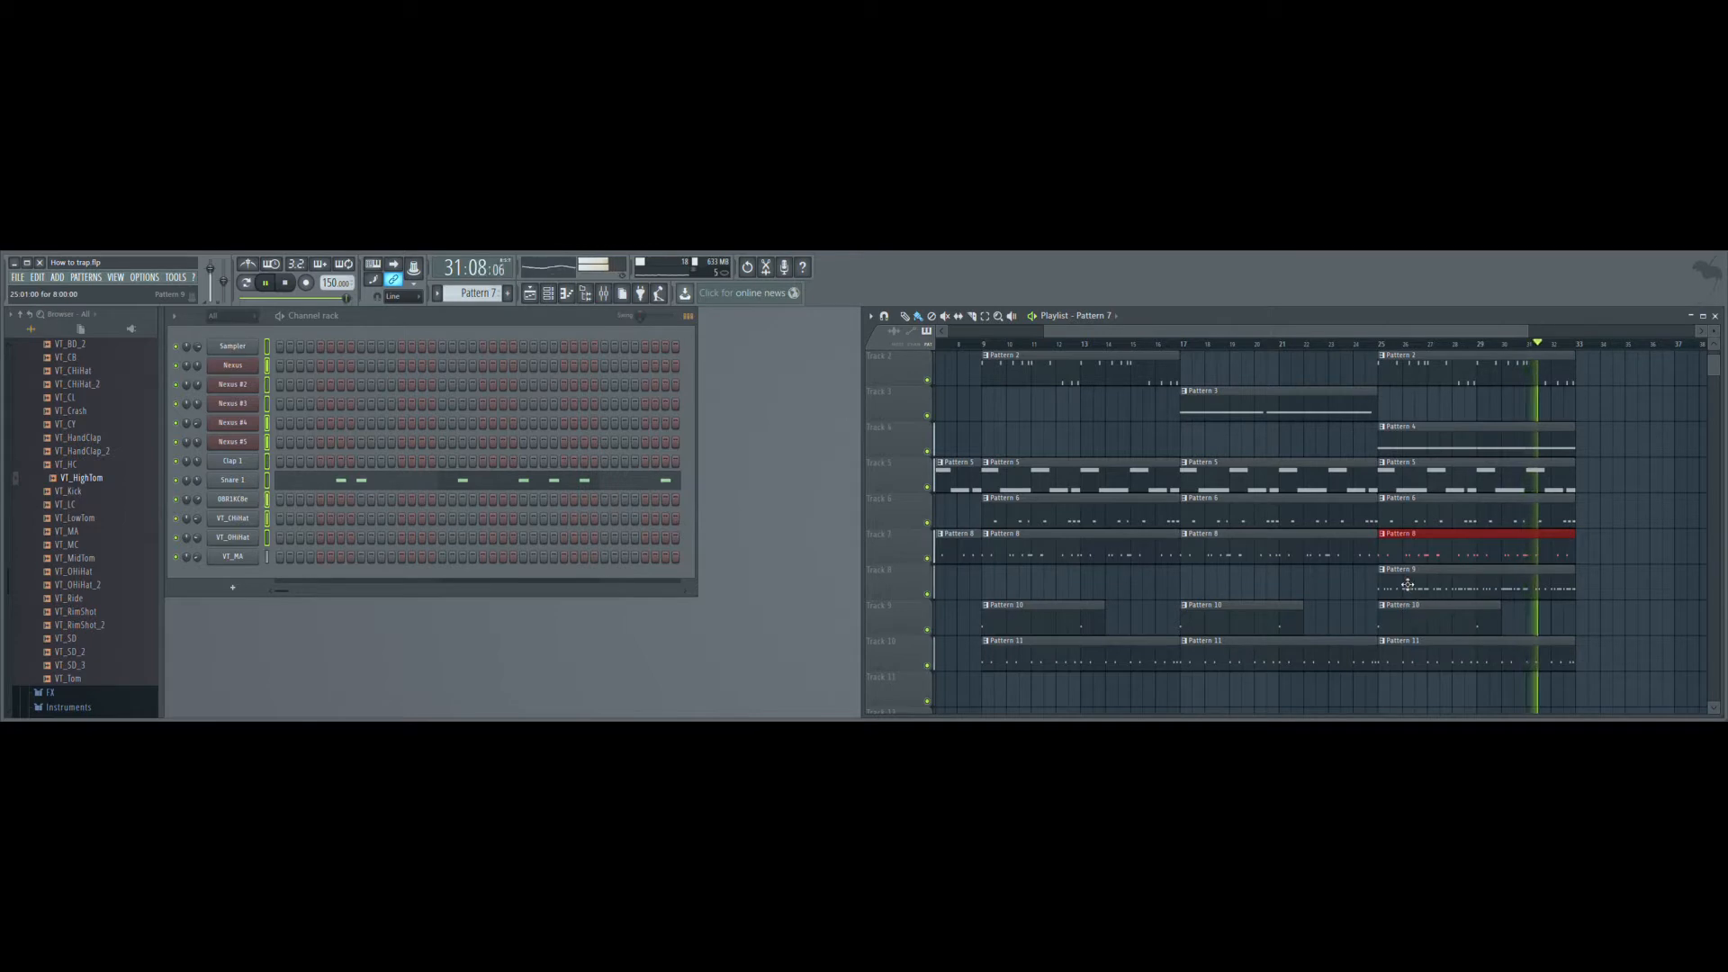
scroll(1408, 585, up, 1)
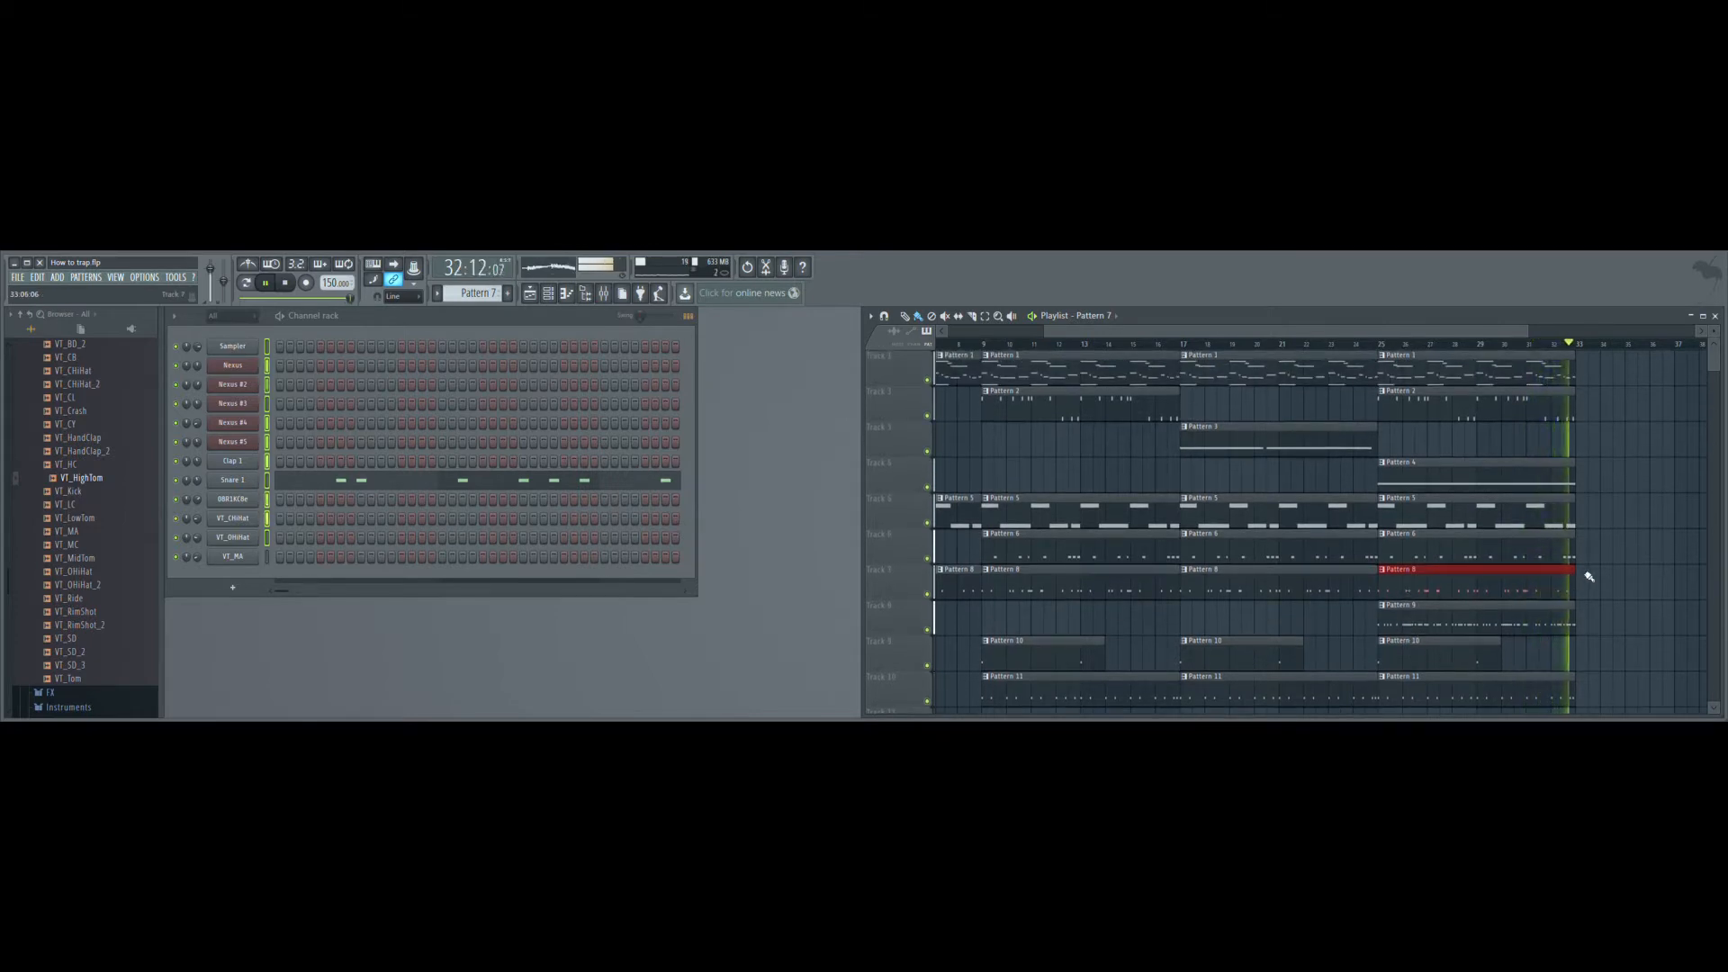
scroll(1588, 581, down, 1)
mouse_move(1616, 547)
mouse_down()
mouse_move(1221, 673)
mouse_move(786, 713)
mouse_up()
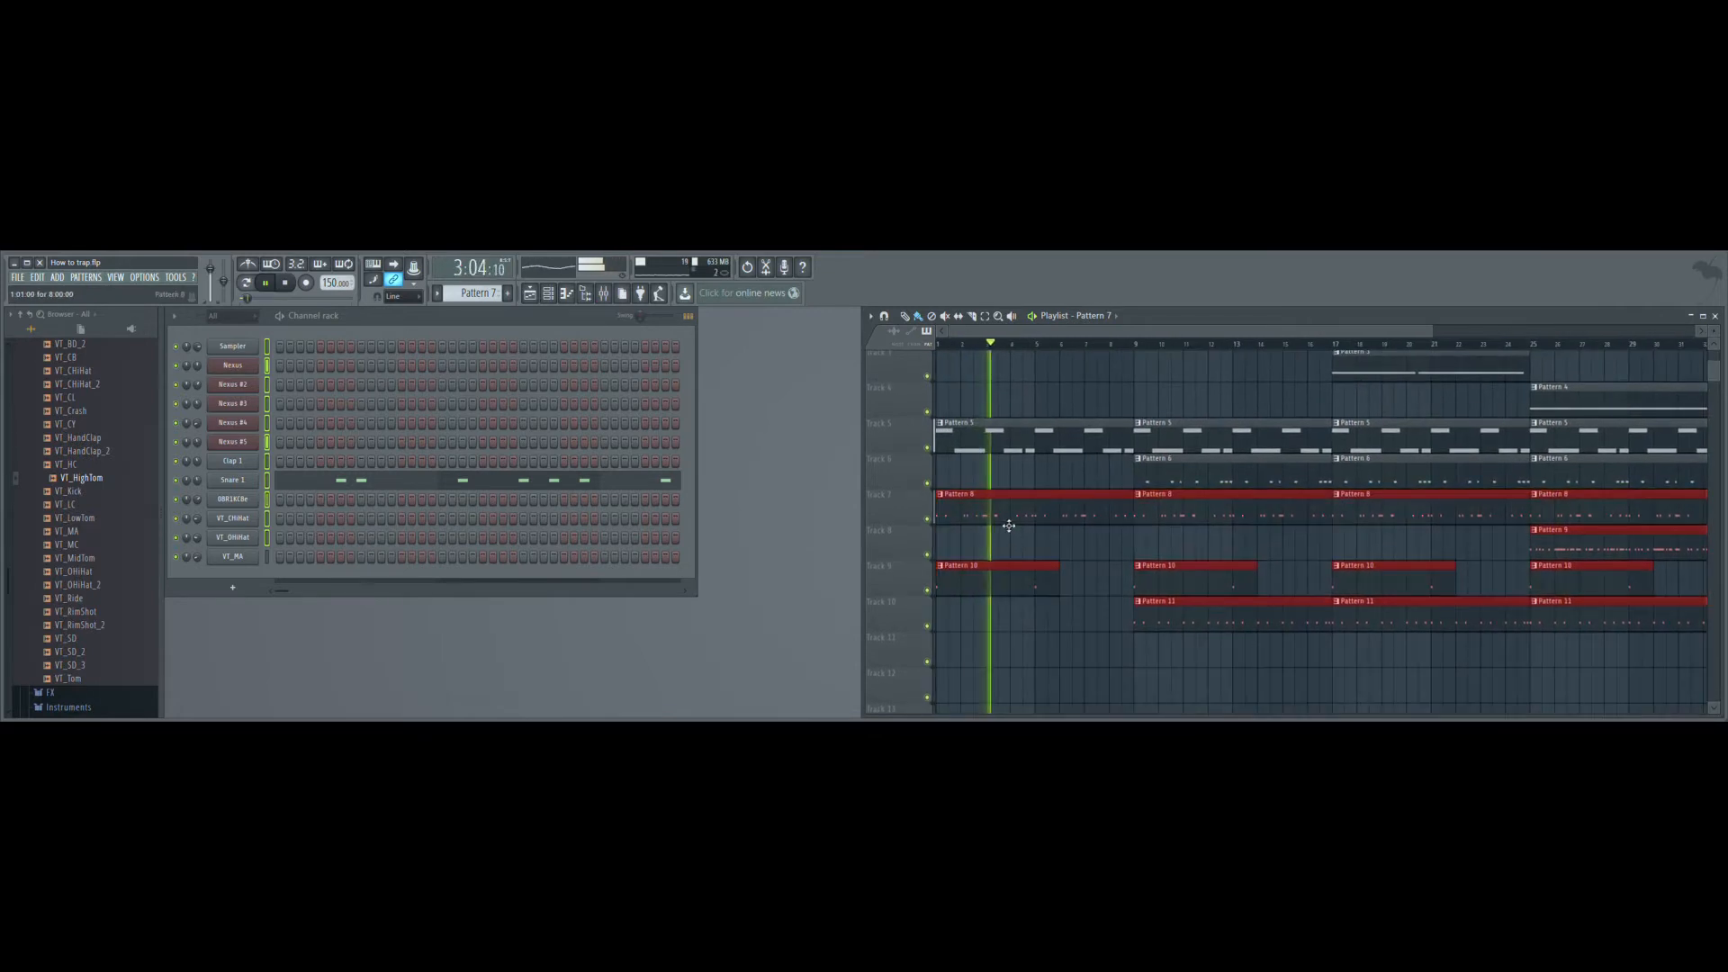
drag(1006, 523, 988, 567)
- Deselect the shifted clips and place Pattern 7 on the emptied Track 7 at bar 25
click(1036, 507)
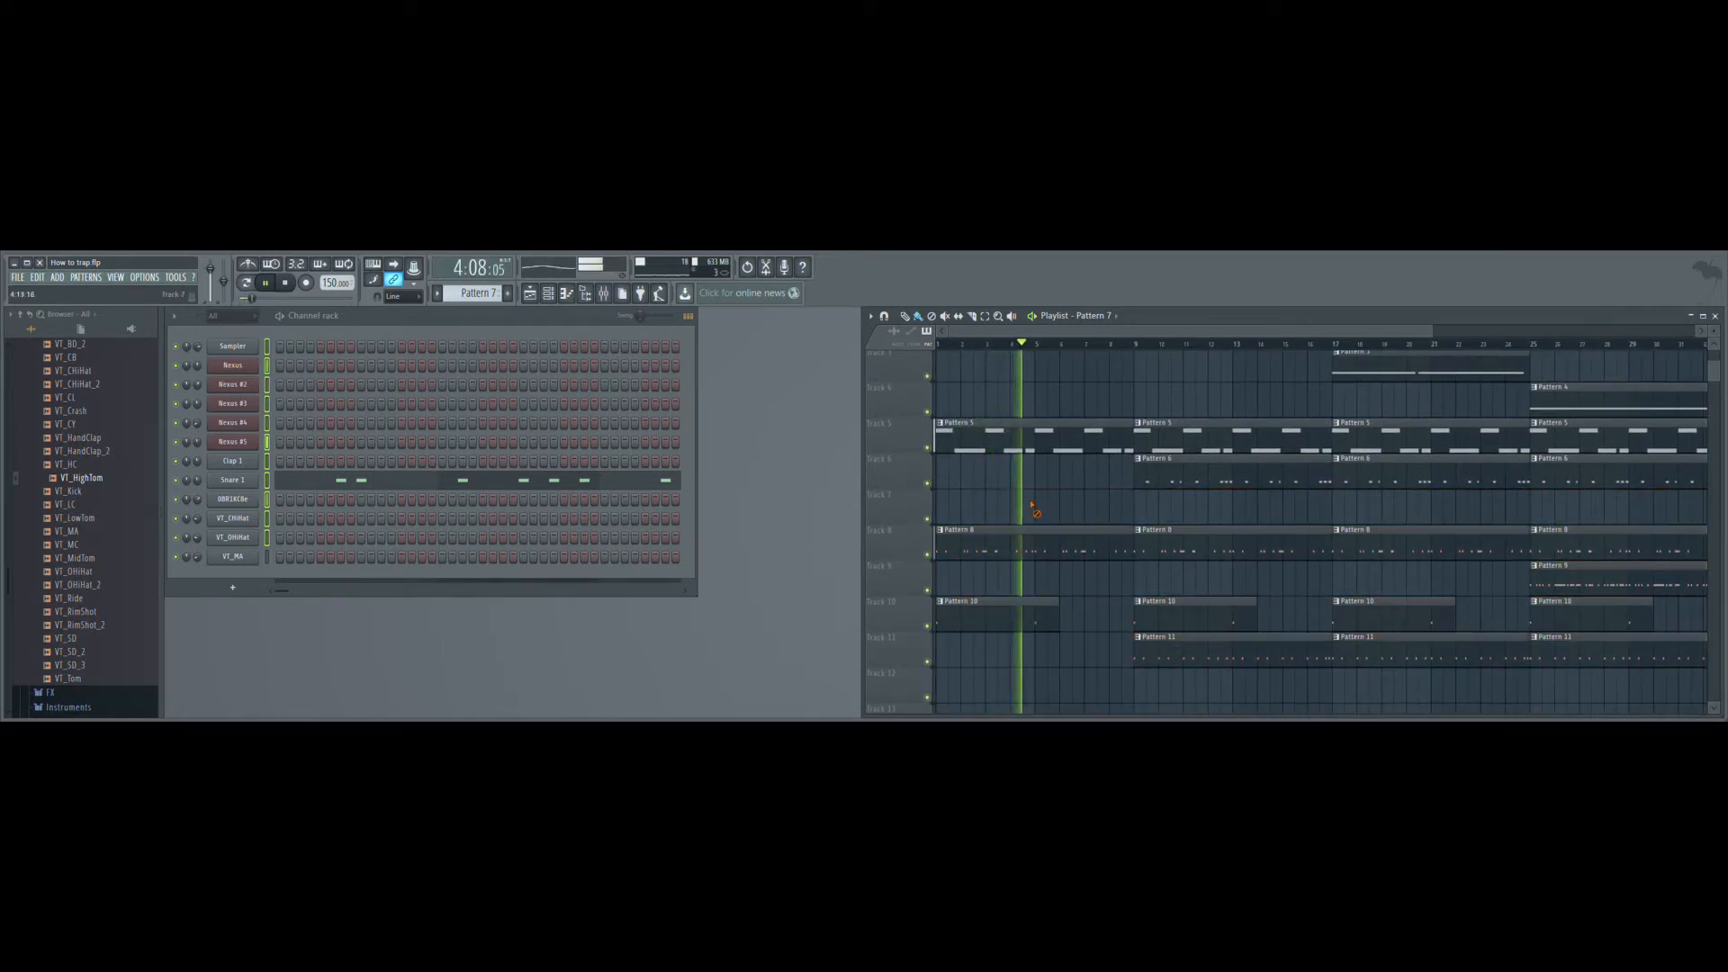
click(1533, 510)
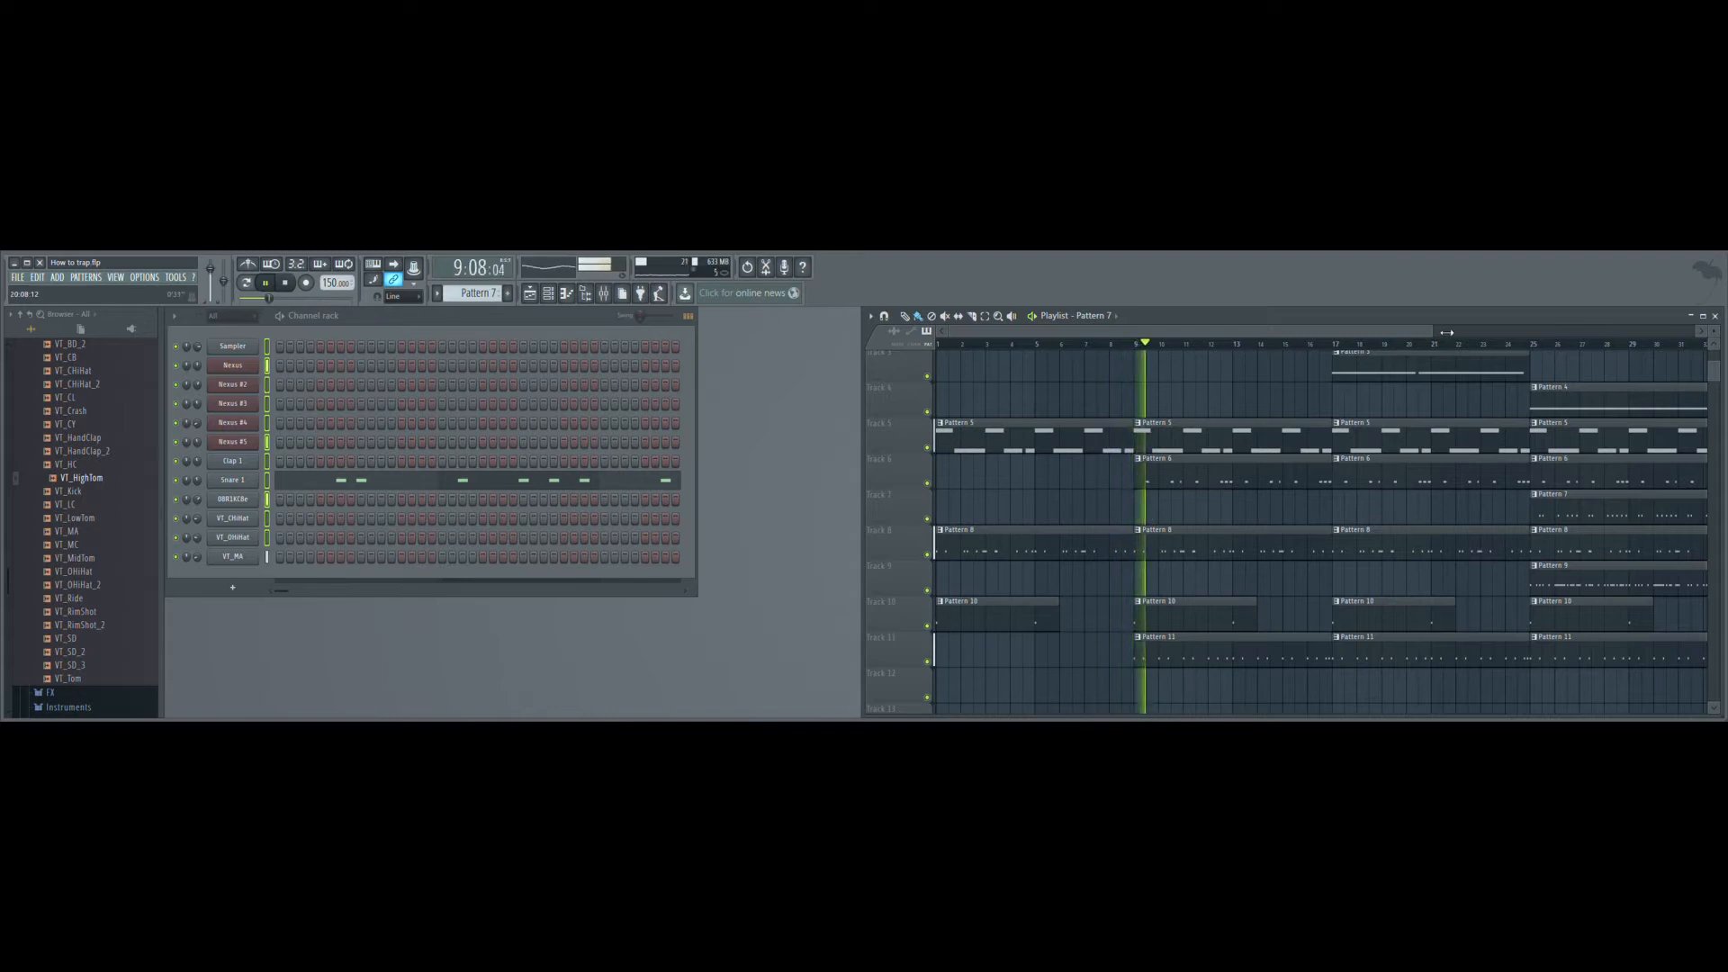
scroll(1563, 438, down, 2)
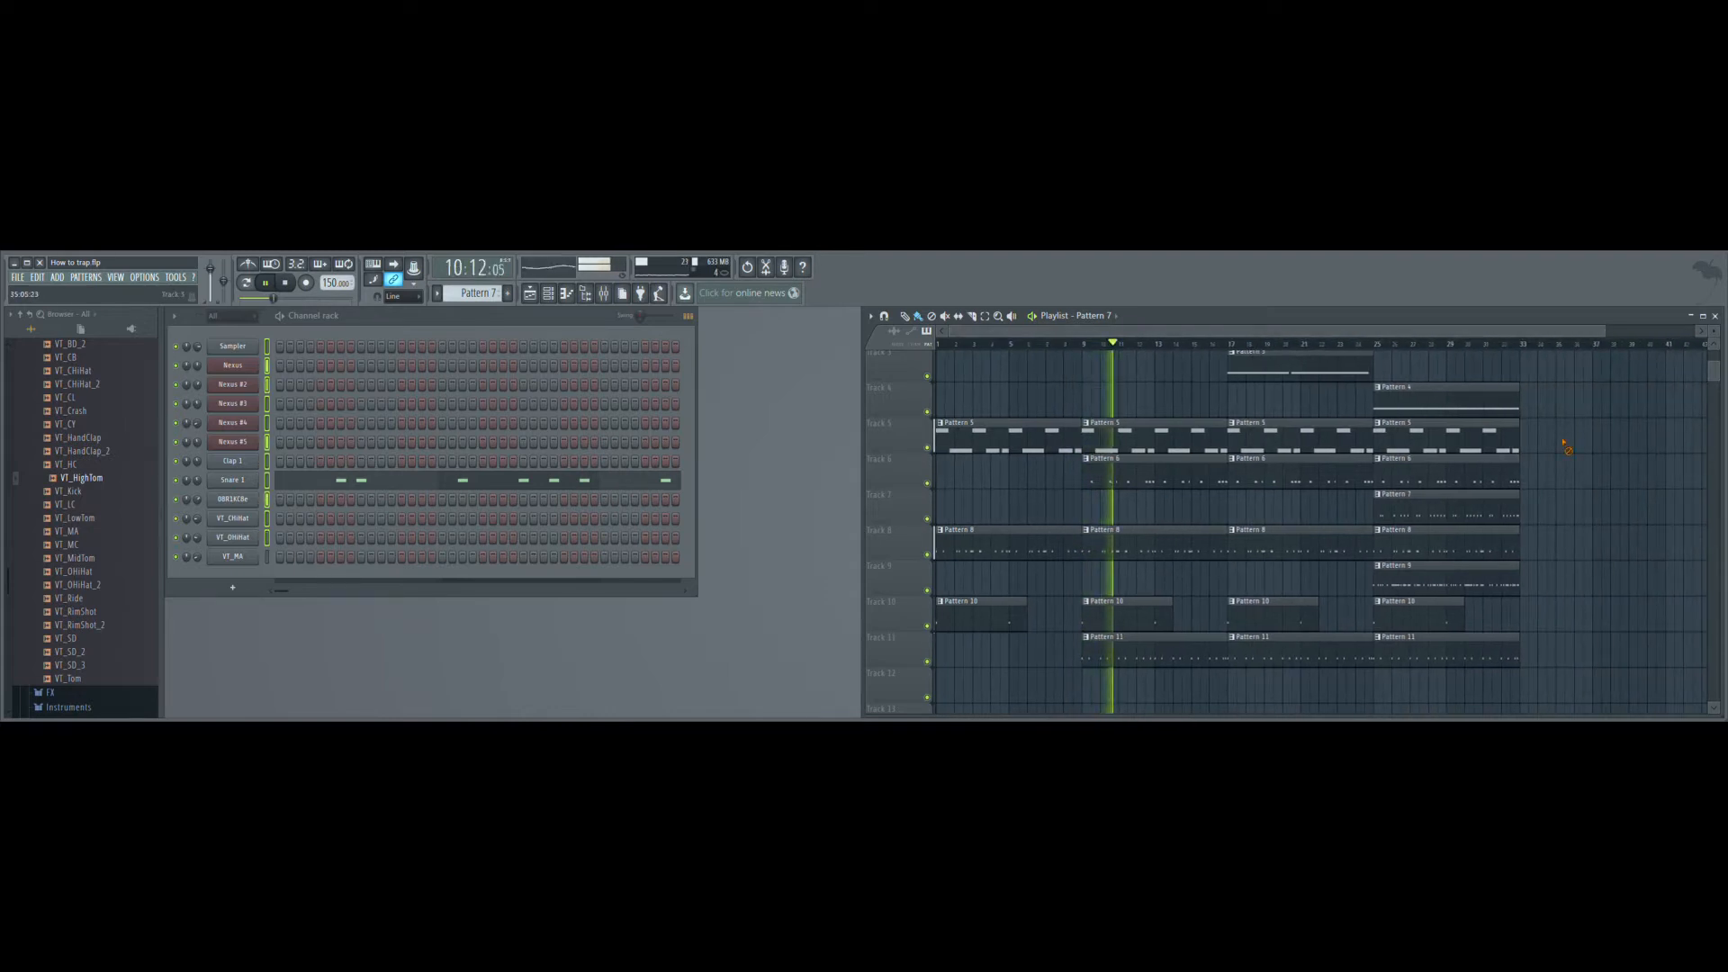